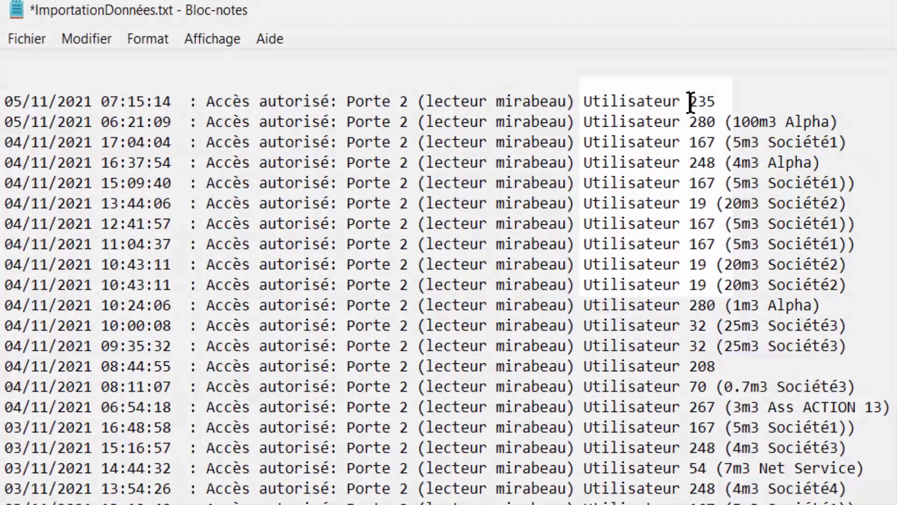
# Step: Inspect the log lines in Notepad, highlighting user number 235 and the 100m3 volume
pyautogui.moveTo(690, 102); pyautogui.dragTo(716, 100)
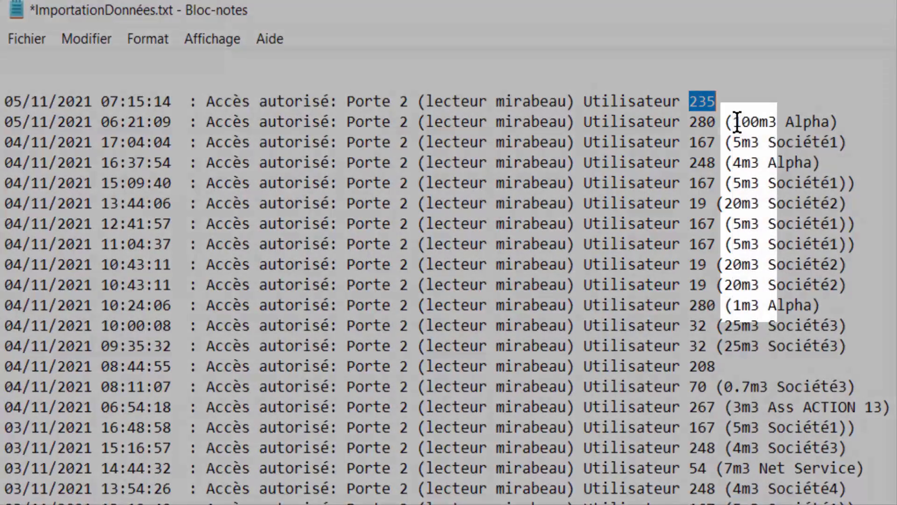
pyautogui.click(732, 122)
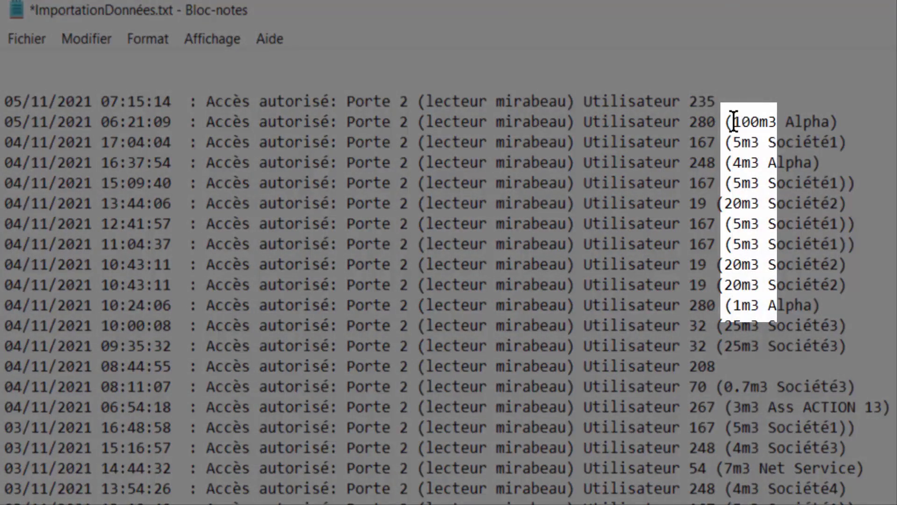
pyautogui.moveTo(732, 122); pyautogui.dragTo(769, 122)
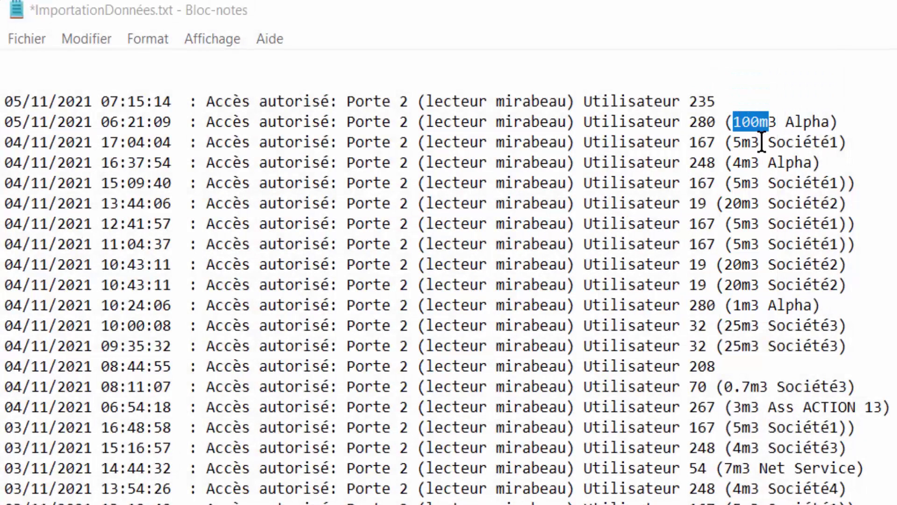
pyautogui.click(760, 122)
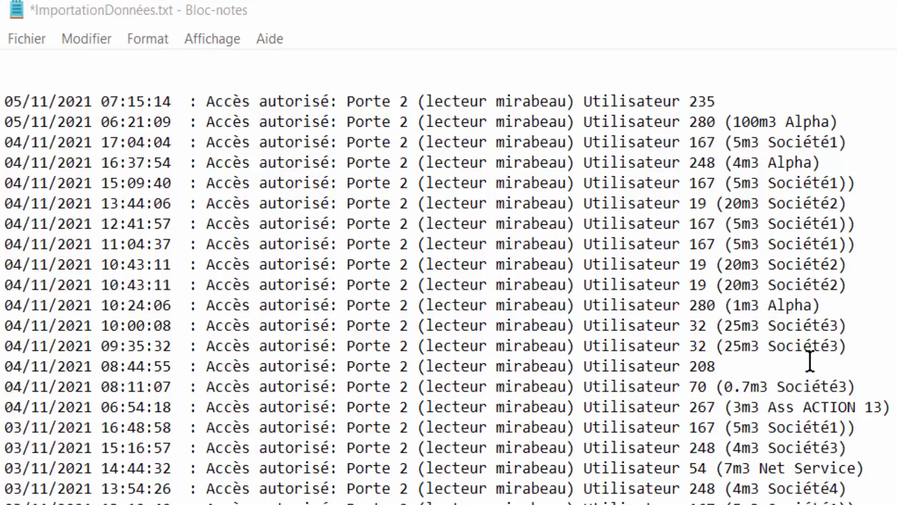
pyautogui.click(810, 355)
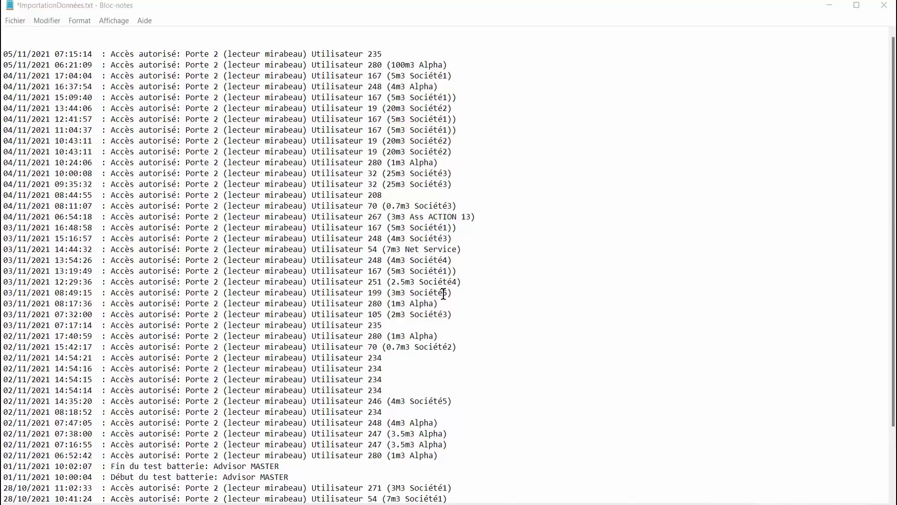
pyautogui.scroll(-3, 457, 266)
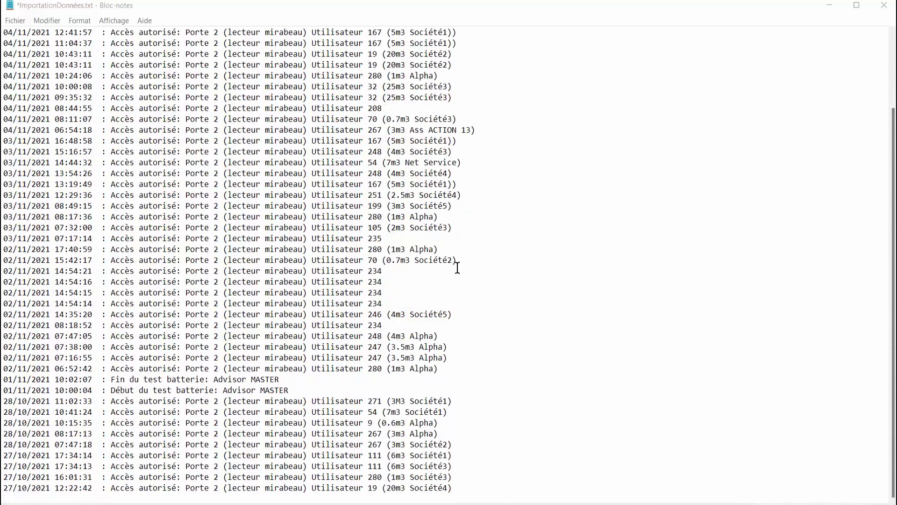
pyautogui.scroll(2, 456, 266)
pyautogui.scroll(-2, 456, 266)
pyautogui.scroll(3, 116, 160)
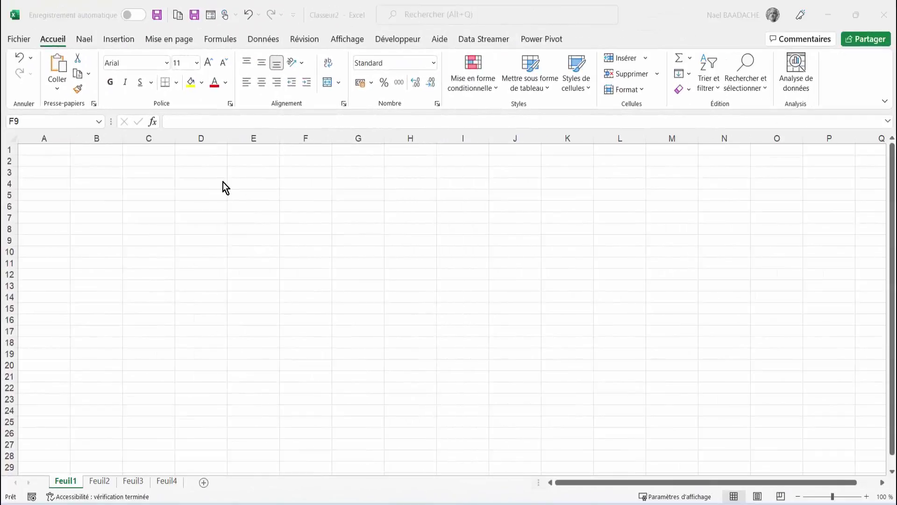
# Step: Import ImportationDonnées.txt into the empty workbook as a text/CSV data source
pyautogui.click(226, 195)
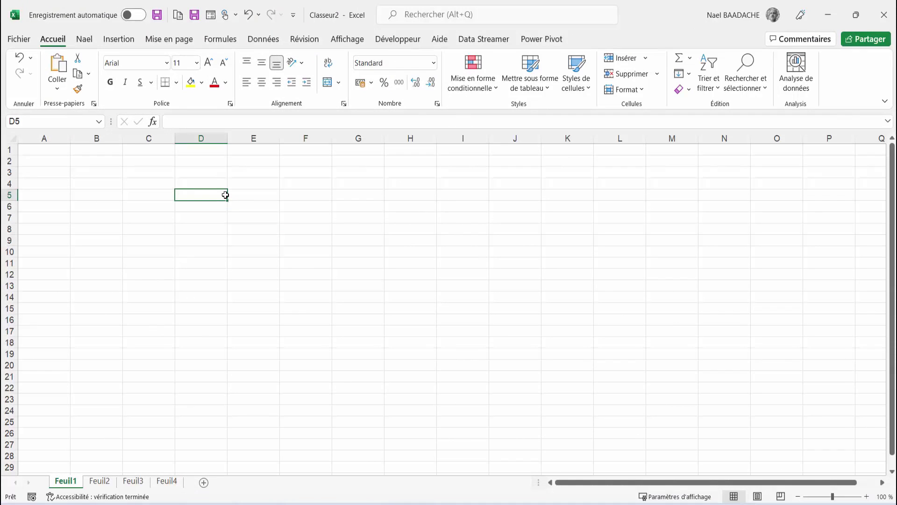
pyautogui.click(266, 43)
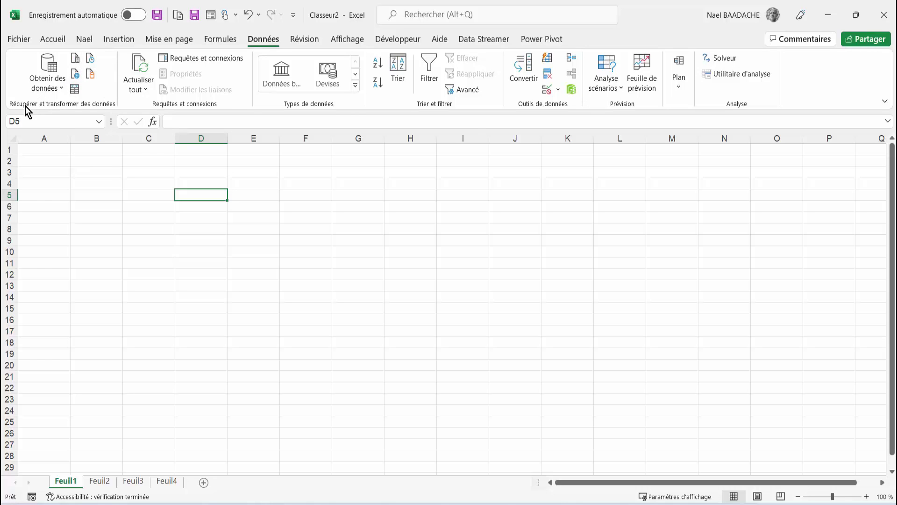
pyautogui.click(52, 91)
pyautogui.moveTo(98, 110)
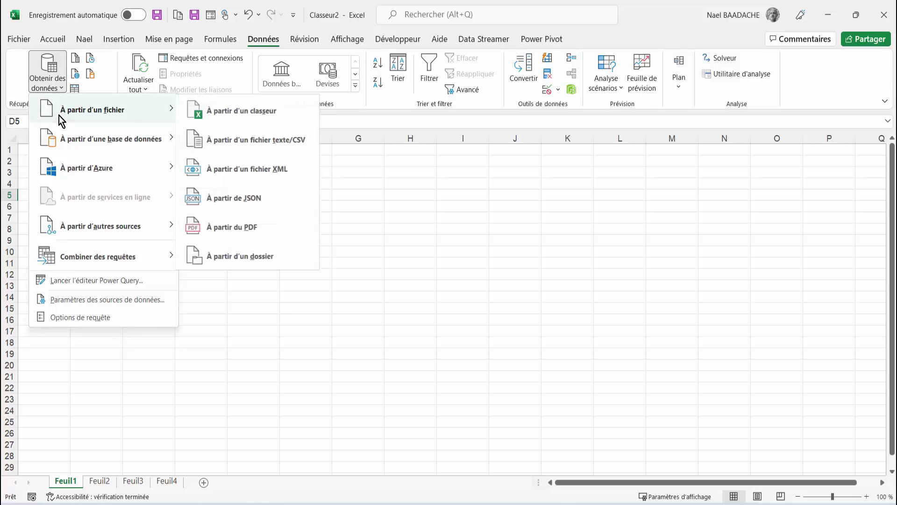
pyautogui.click(268, 144)
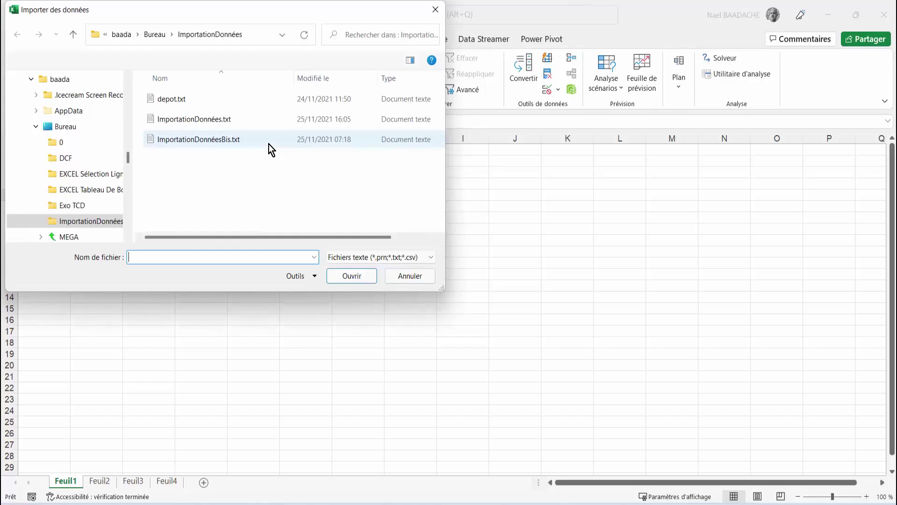
pyautogui.click(195, 123)
pyautogui.doubleClick(196, 123)
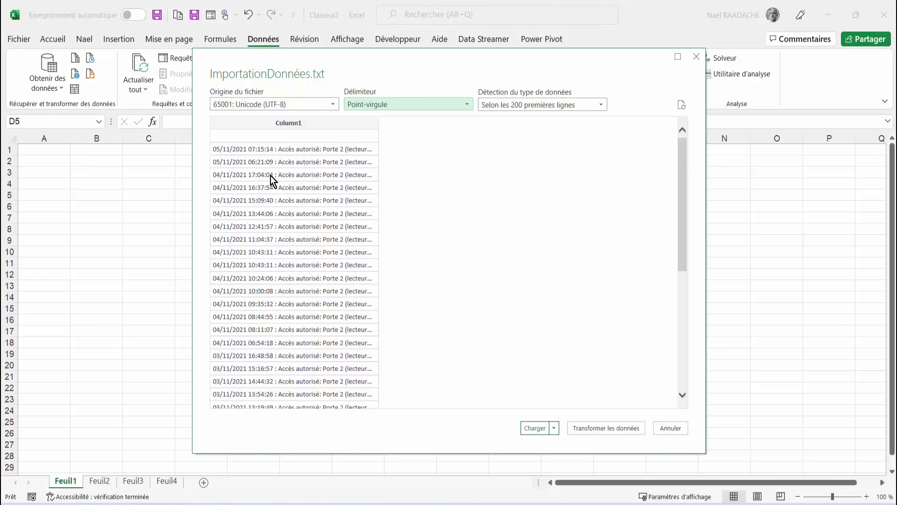
# Step: Load ImportationDonnées.txt into Power Query and widen Column1 to show the full log lines
pyautogui.click(595, 428)
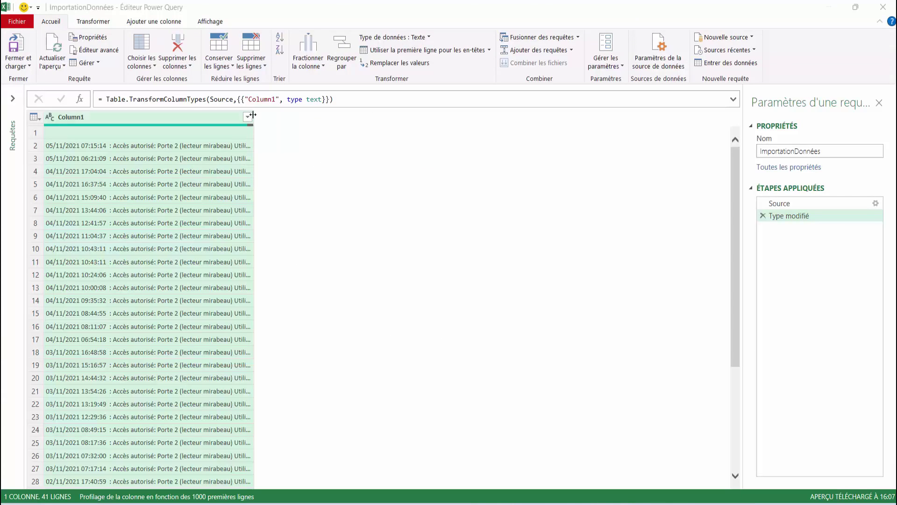
pyautogui.moveTo(252, 119); pyautogui.dragTo(365, 133)
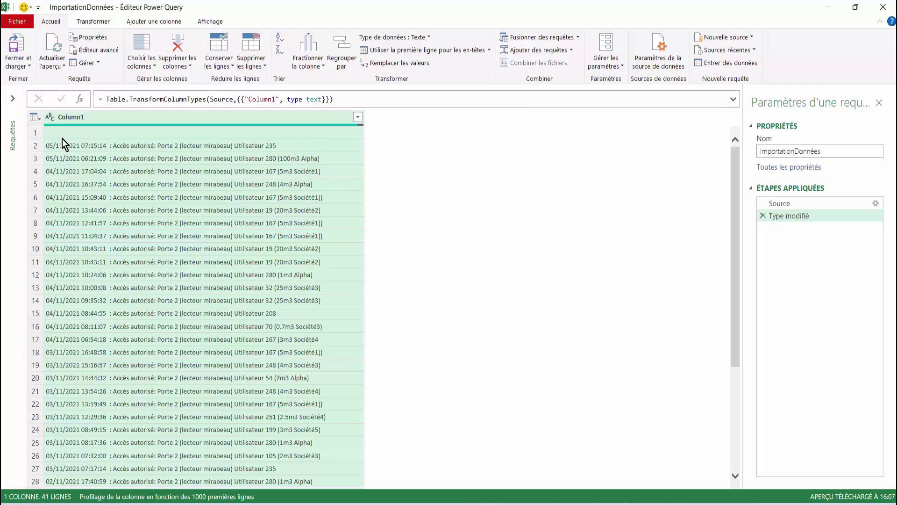
# Step: Extract each line's date into a new column from the example 05/11/2021
pyautogui.click(161, 23)
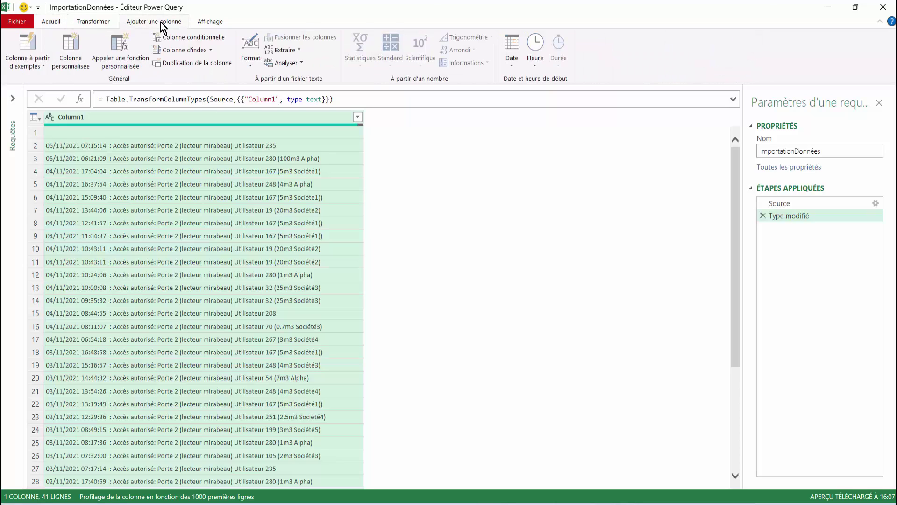
pyautogui.click(21, 68)
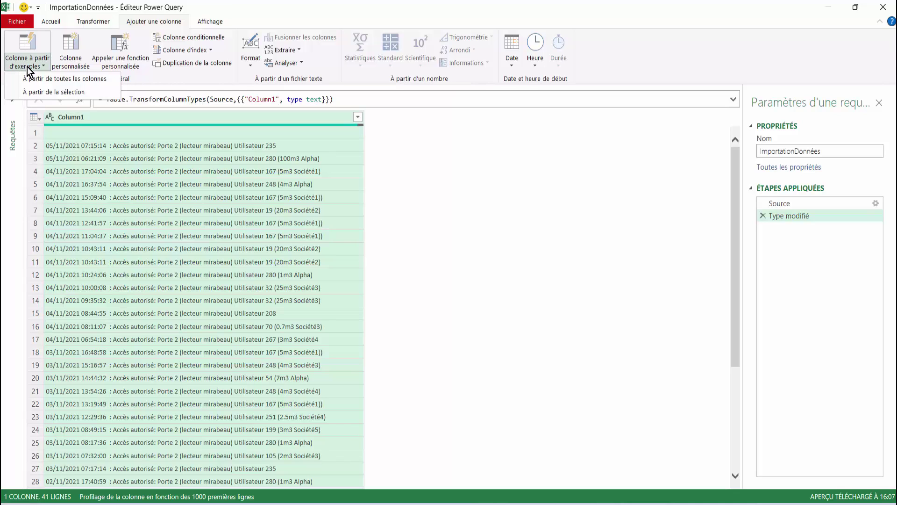
pyautogui.click(45, 93)
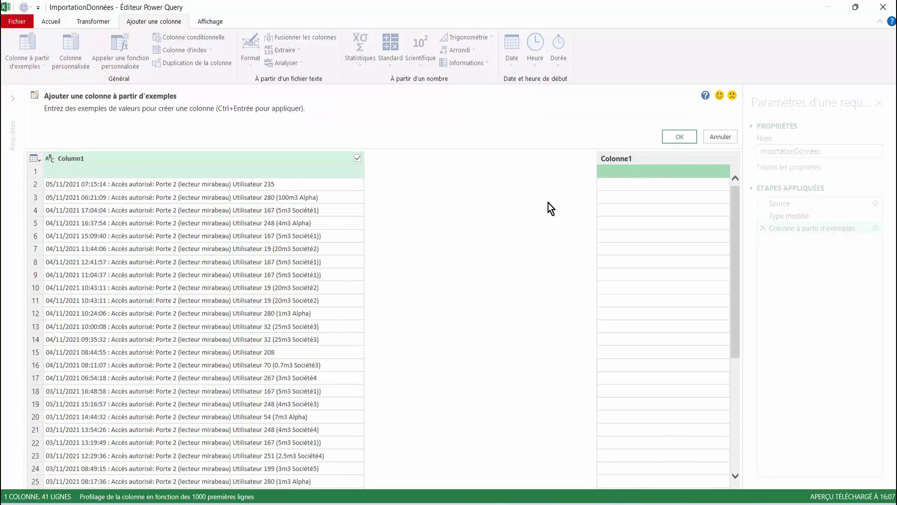
pyautogui.click(619, 187)
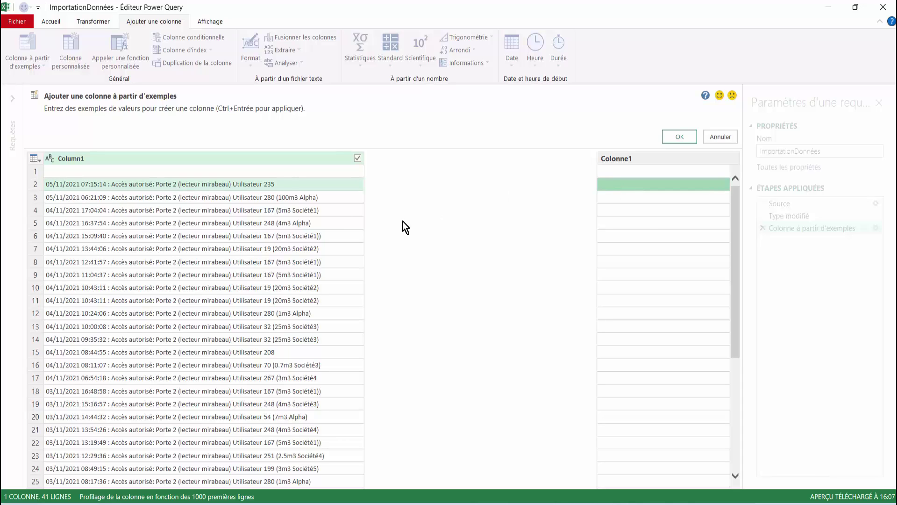
pyautogui.write('0')
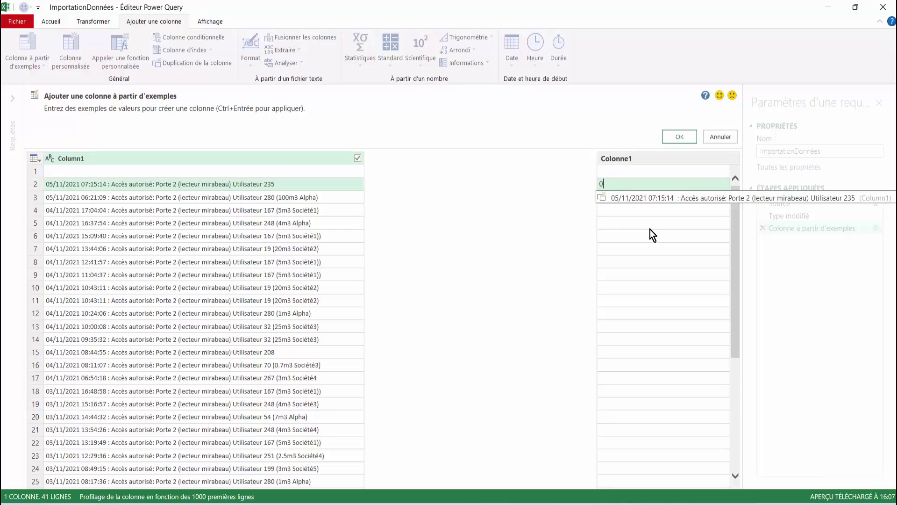
pyautogui.write('5/11/')
pyautogui.write('202')
pyautogui.write('1')
pyautogui.press('Return')
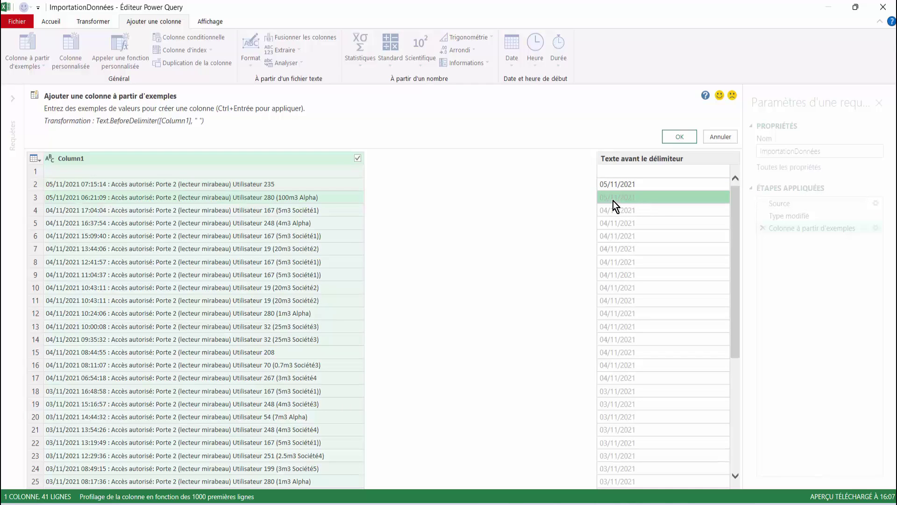
pyautogui.click(680, 136)
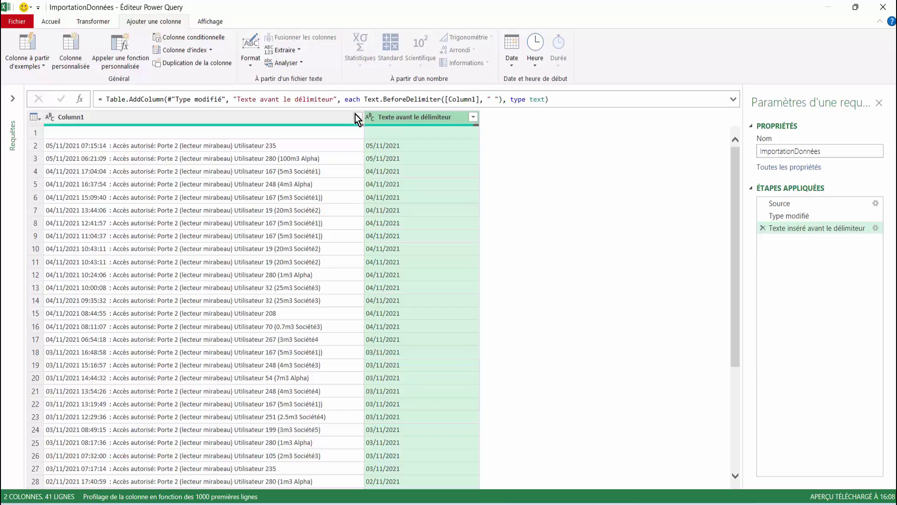
# Step: Set the new date column's data type to Date
pyautogui.click(52, 22)
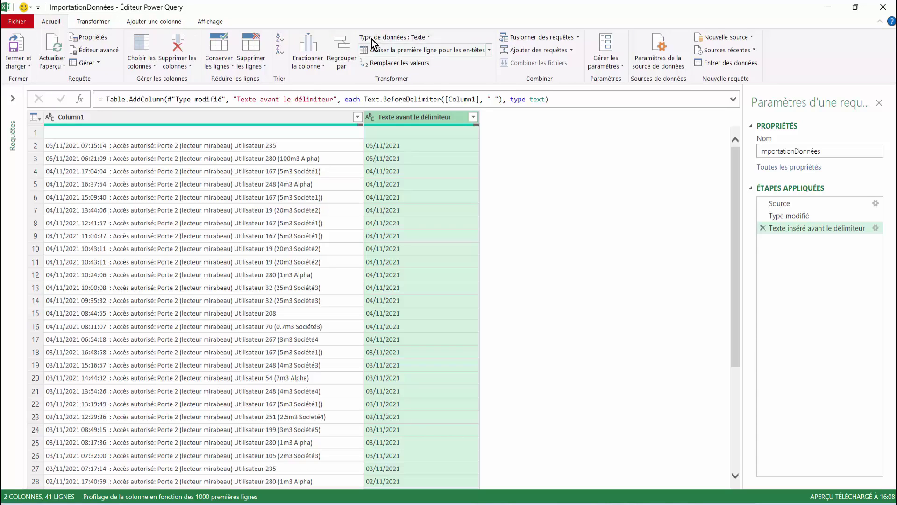
pyautogui.click(429, 40)
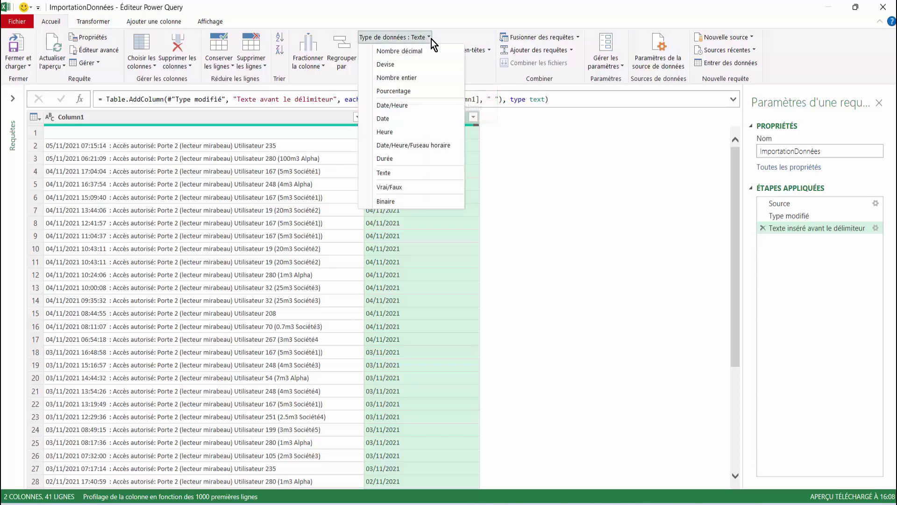
pyautogui.click(384, 118)
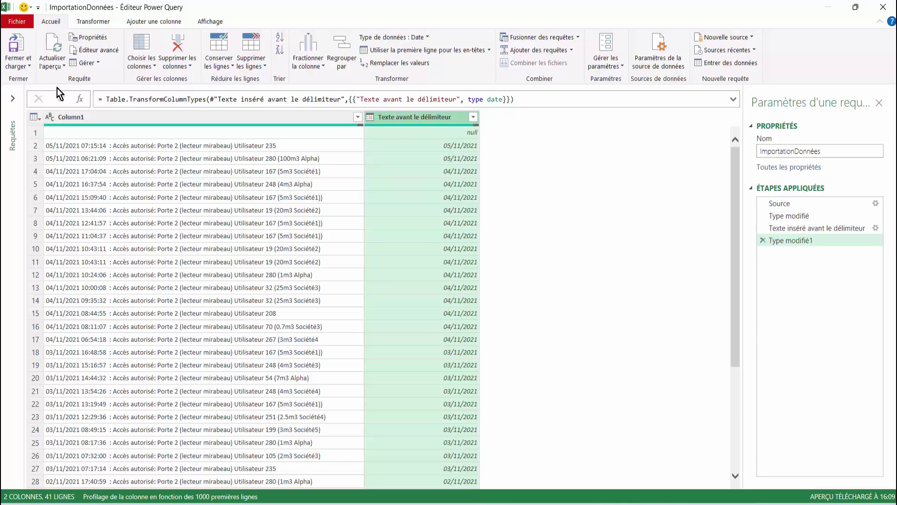
pyautogui.click(161, 22)
# Step: Extract each line's time into a new column by giving a time example such as 07:15:14 in row 2
pyautogui.click(38, 69)
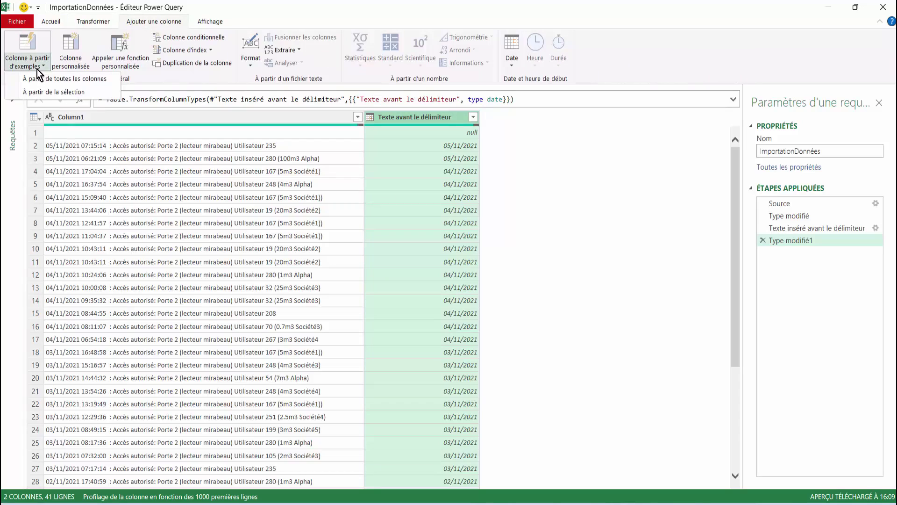
pyautogui.click(112, 120)
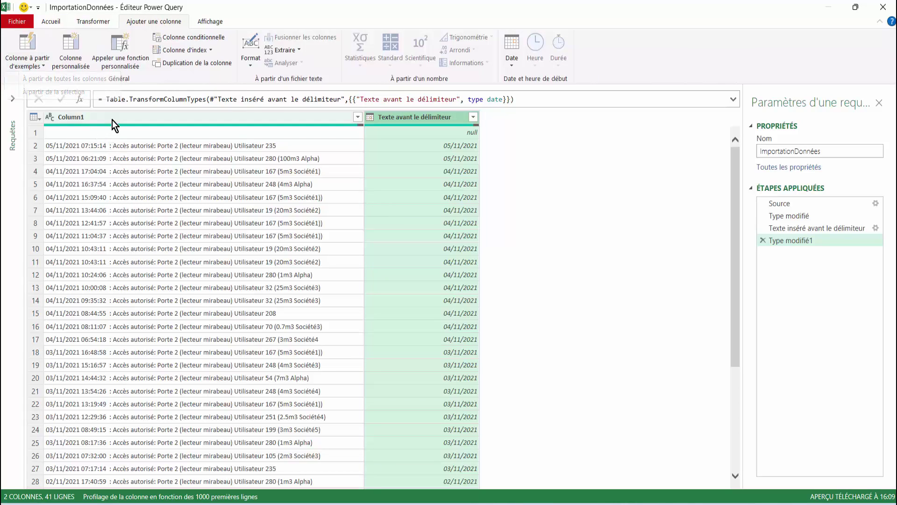
pyautogui.click(112, 119)
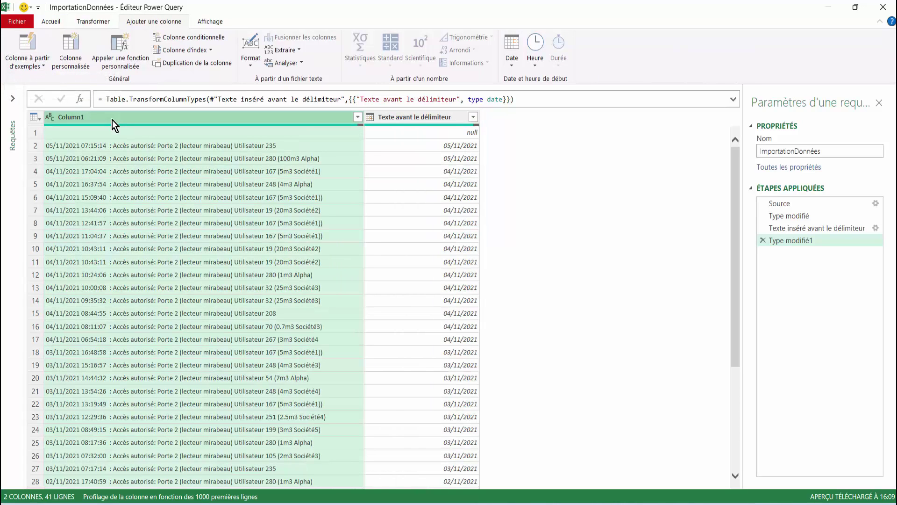
pyautogui.click(36, 63)
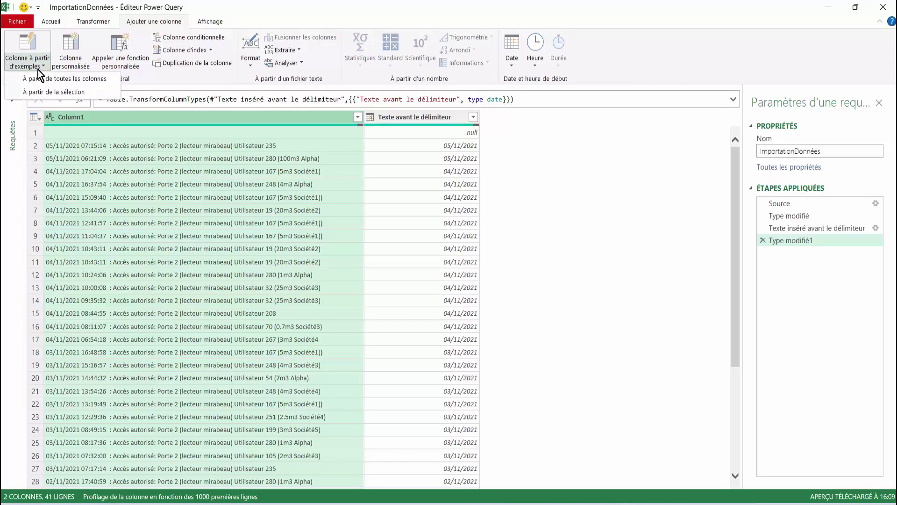
pyautogui.click(49, 93)
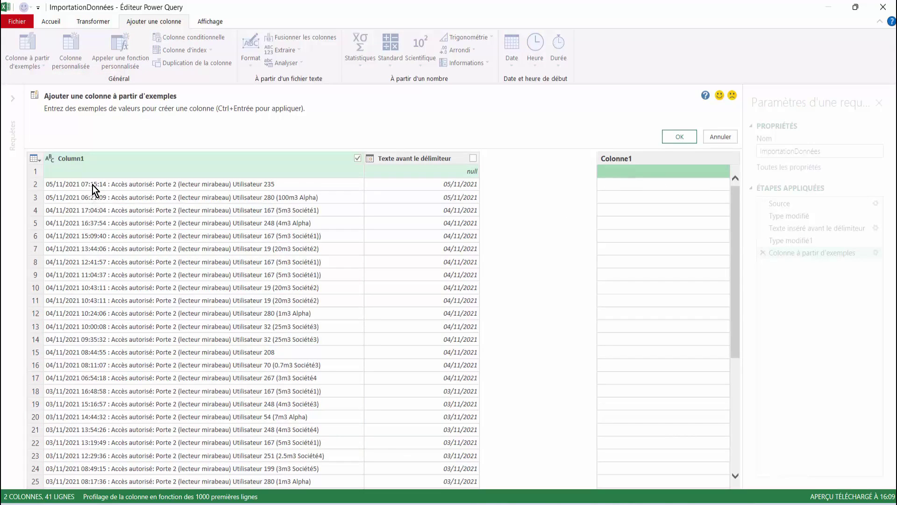
pyautogui.click(615, 188)
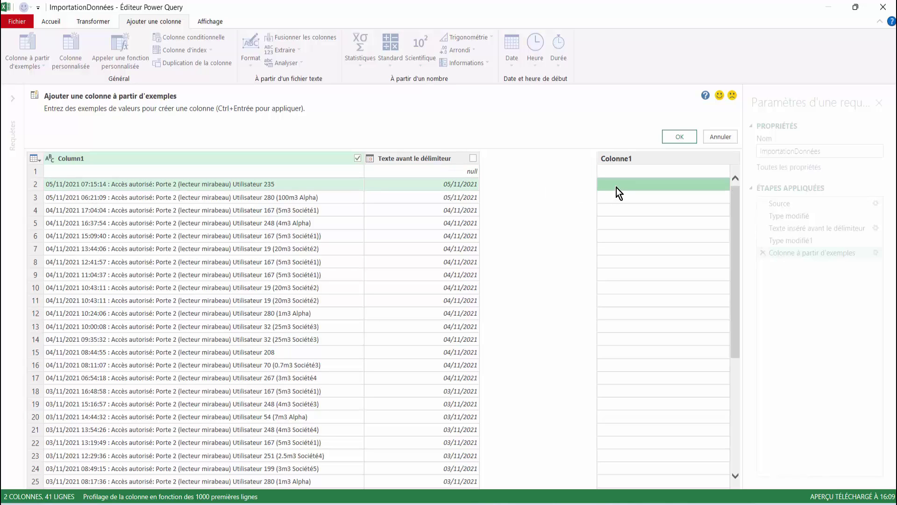
pyautogui.write('07:15:14')
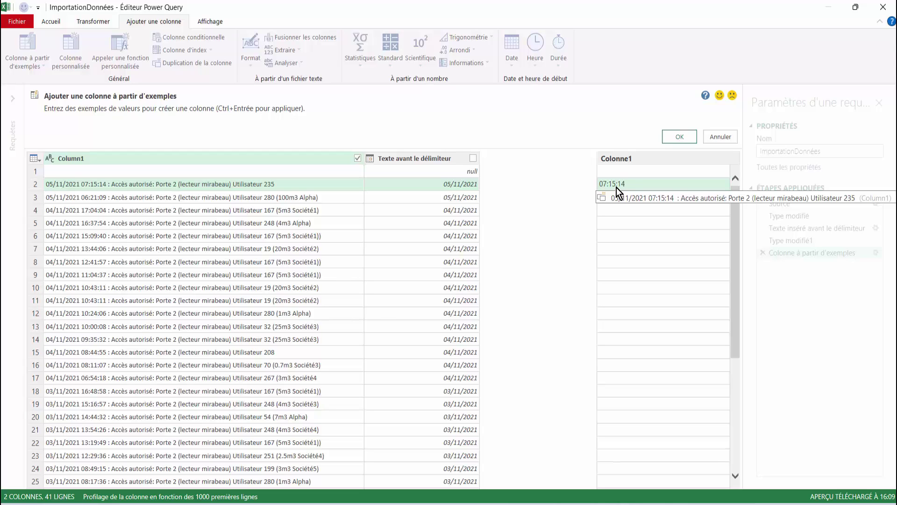
pyautogui.press('Return')
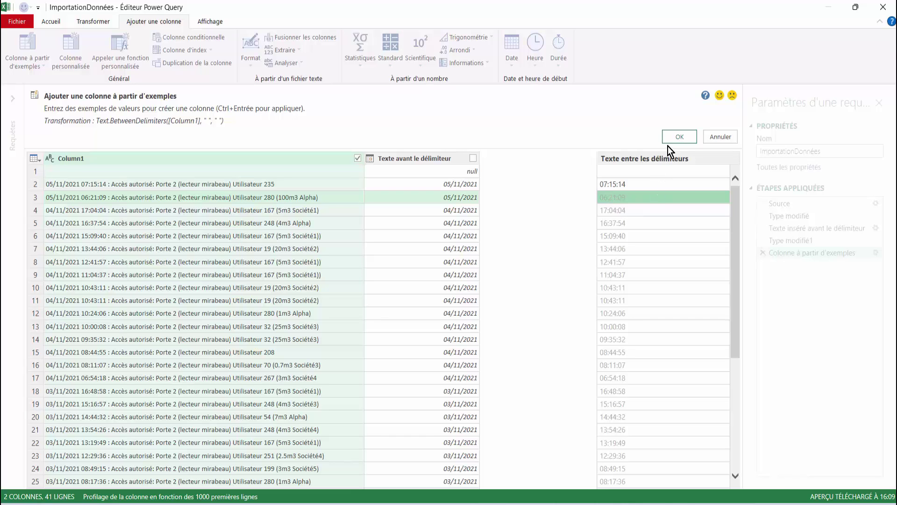
pyautogui.click(678, 137)
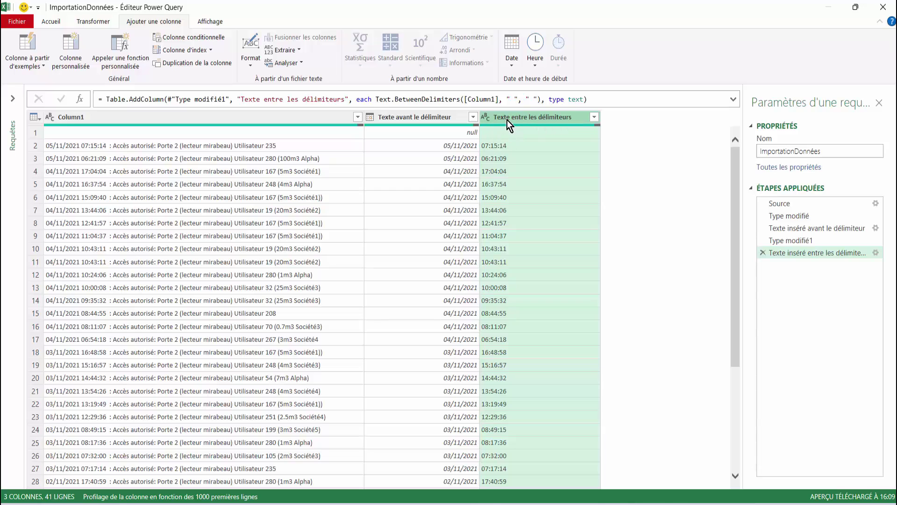
# Step: Set the extracted time column's data type to Heure
pyautogui.click(52, 24)
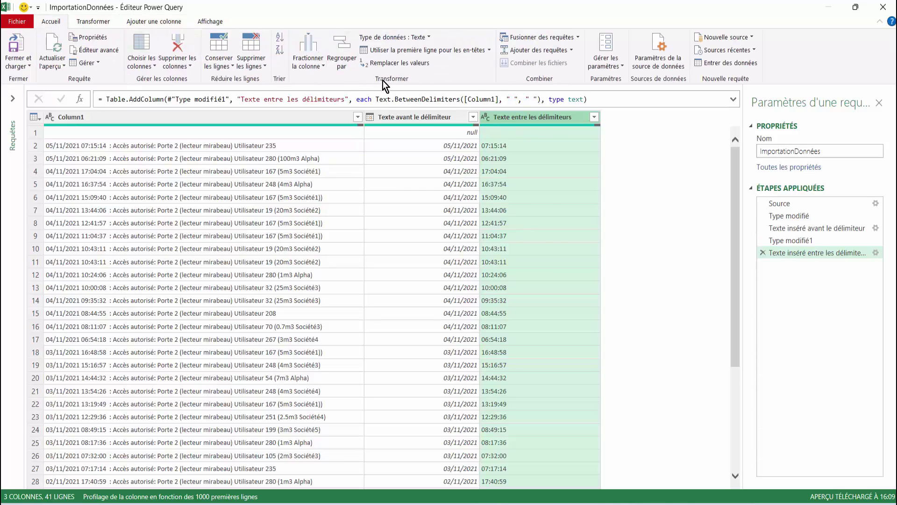
pyautogui.click(430, 42)
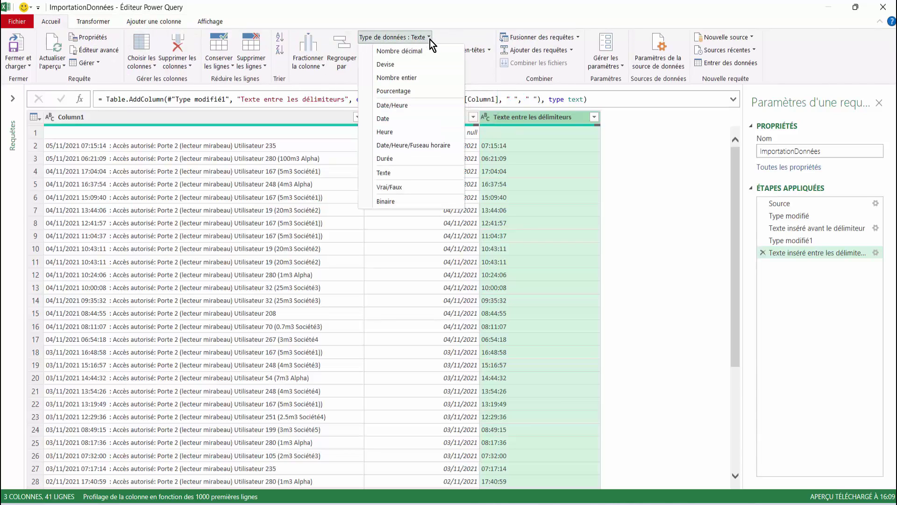
pyautogui.click(391, 134)
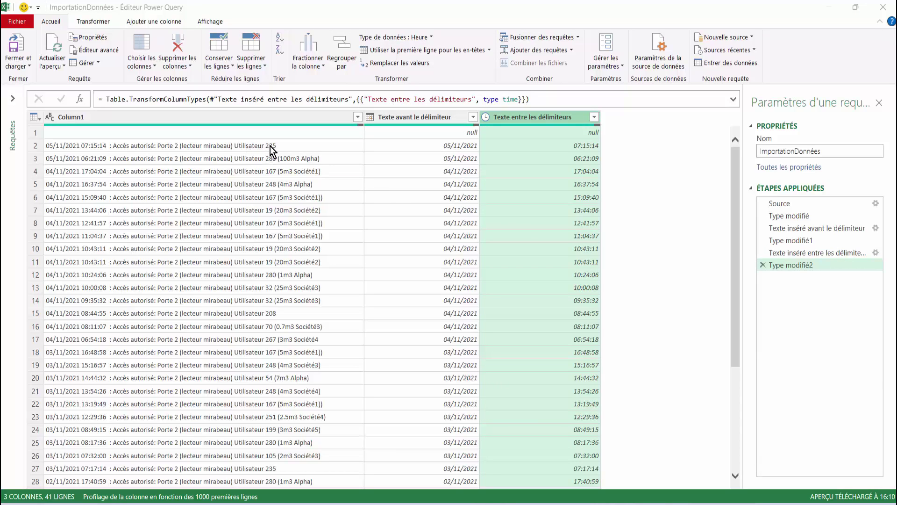
# Step: Extract each line's user number into a Plage de texte column using examples 235 and 280
pyautogui.click(167, 21)
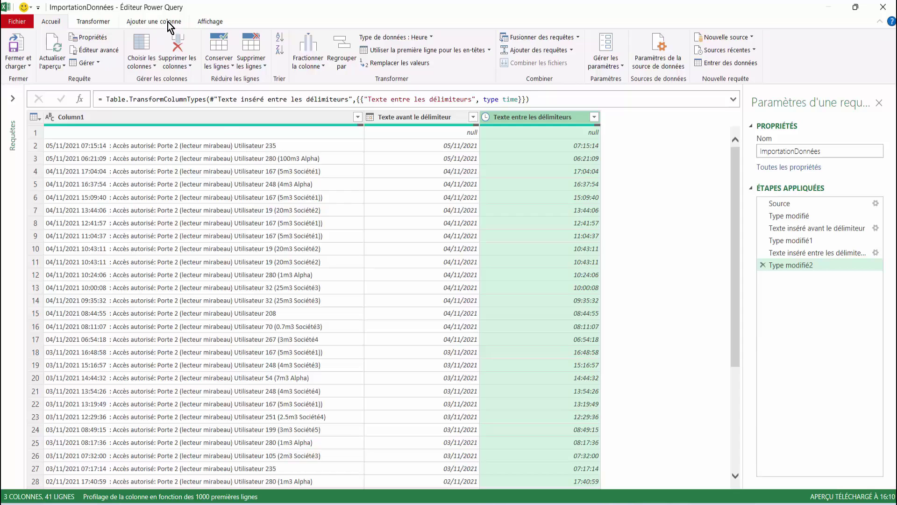
pyautogui.click(167, 22)
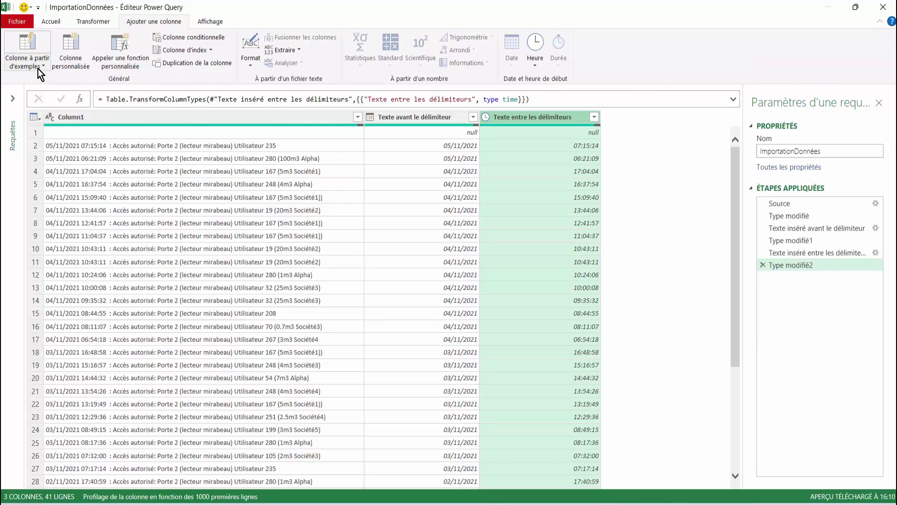
pyautogui.click(88, 121)
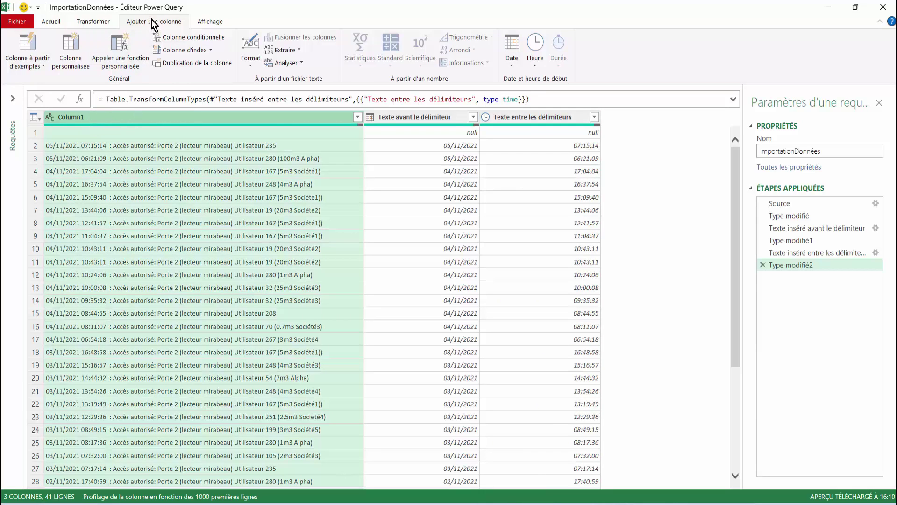
pyautogui.click(29, 68)
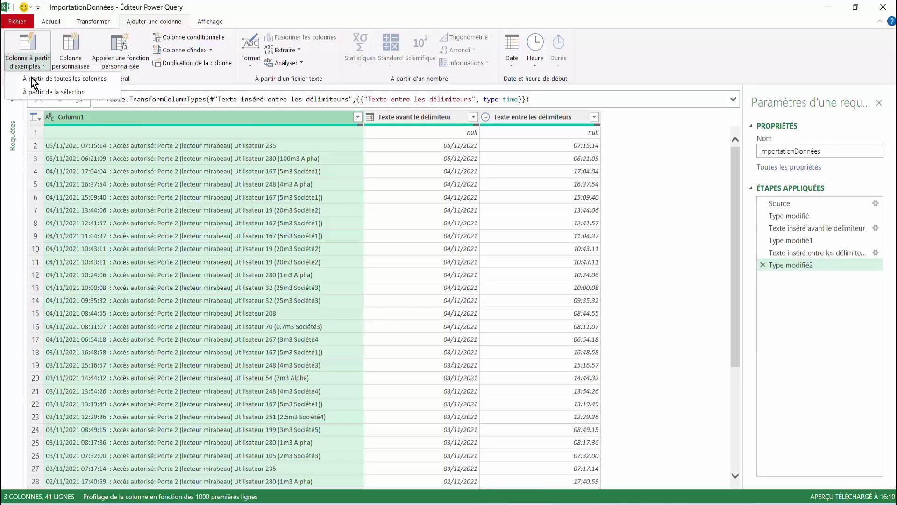
pyautogui.click(38, 93)
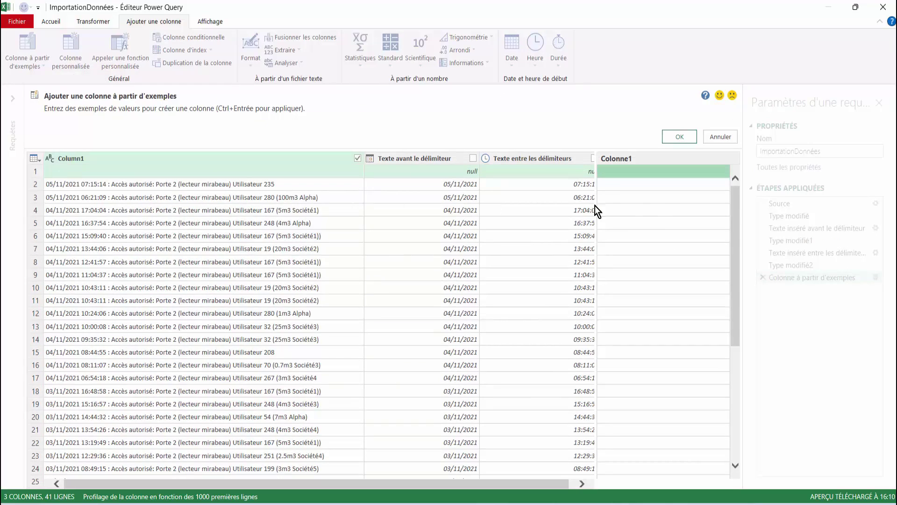
pyautogui.click(635, 187)
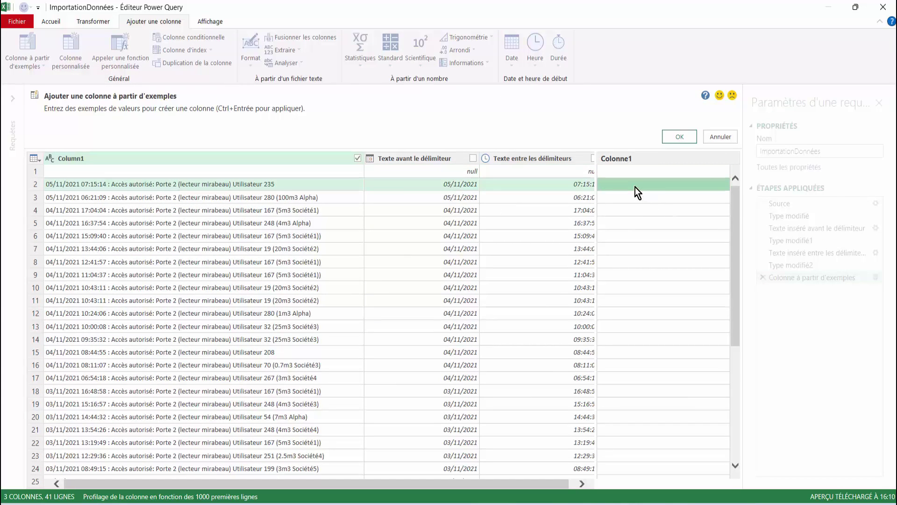
pyautogui.write('235')
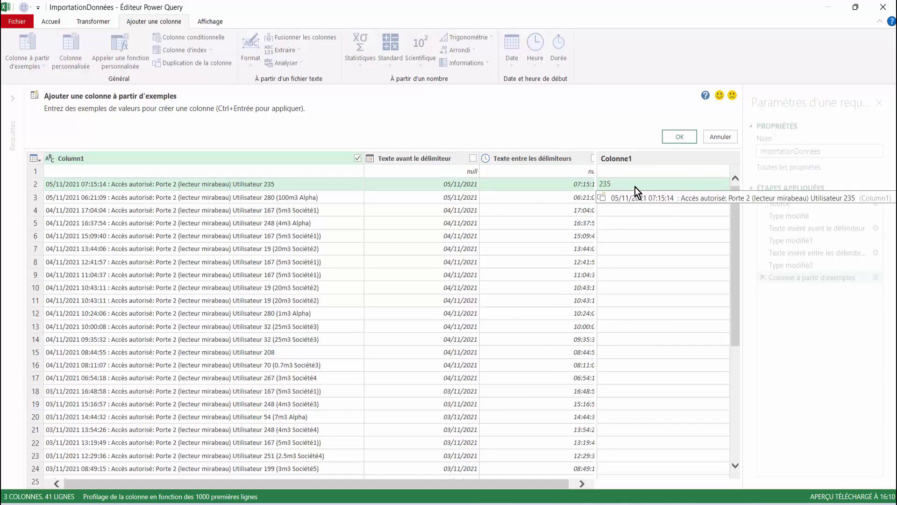
pyautogui.press('Return')
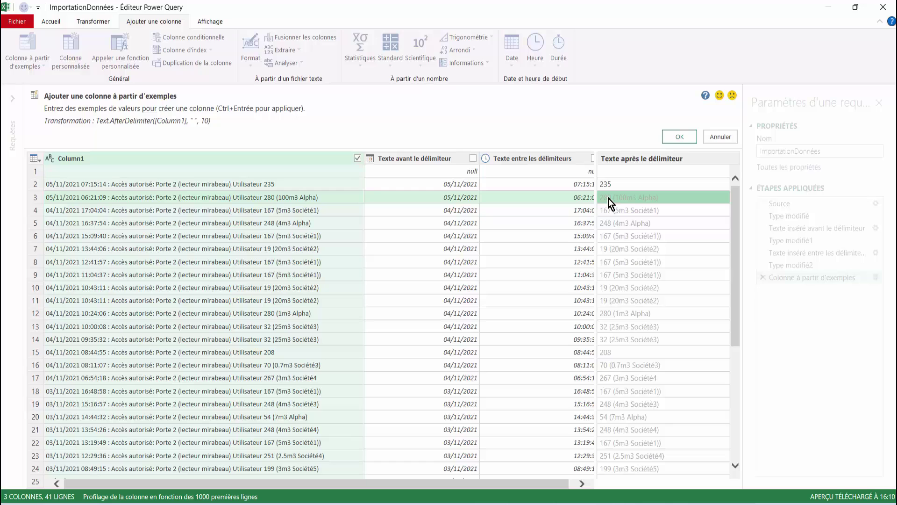
pyautogui.write('280')
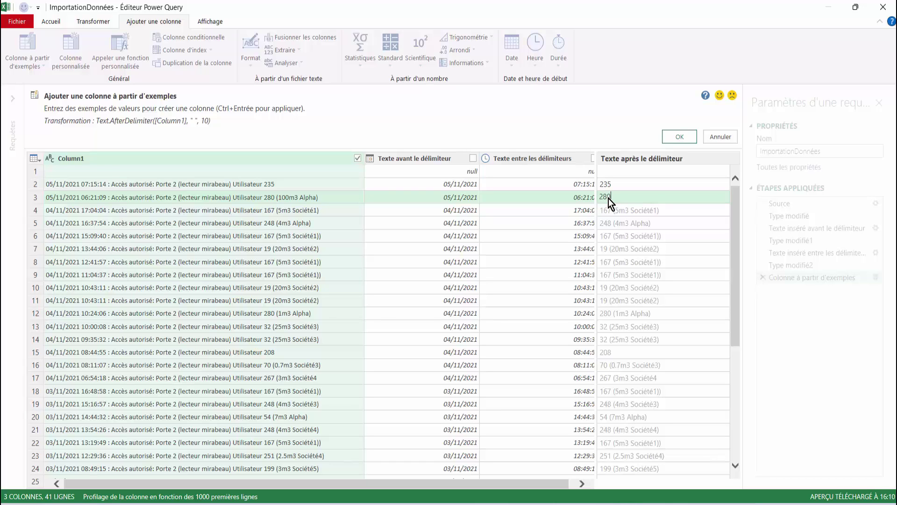
pyautogui.press('Return')
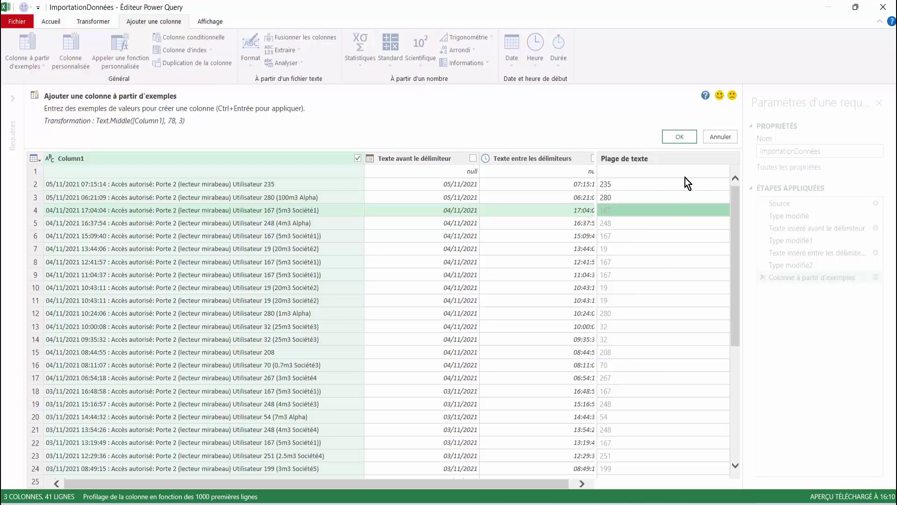
pyautogui.click(679, 137)
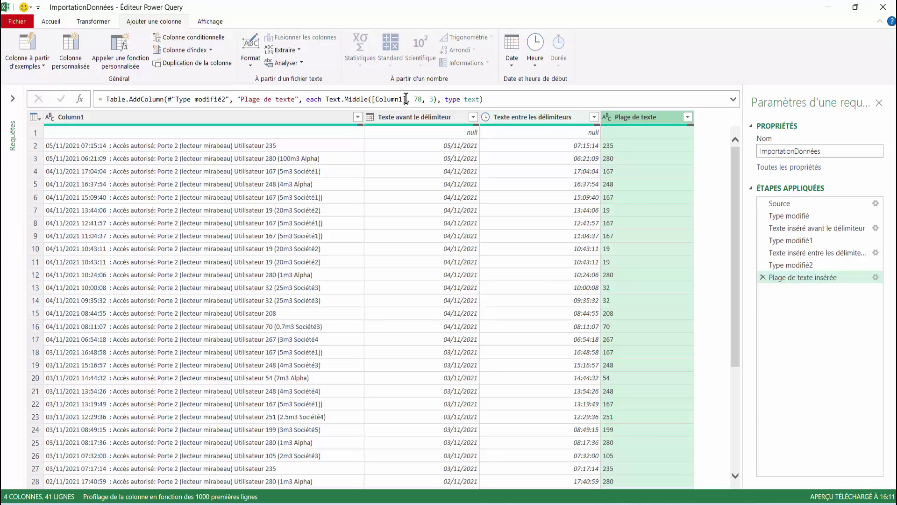
pyautogui.click(49, 23)
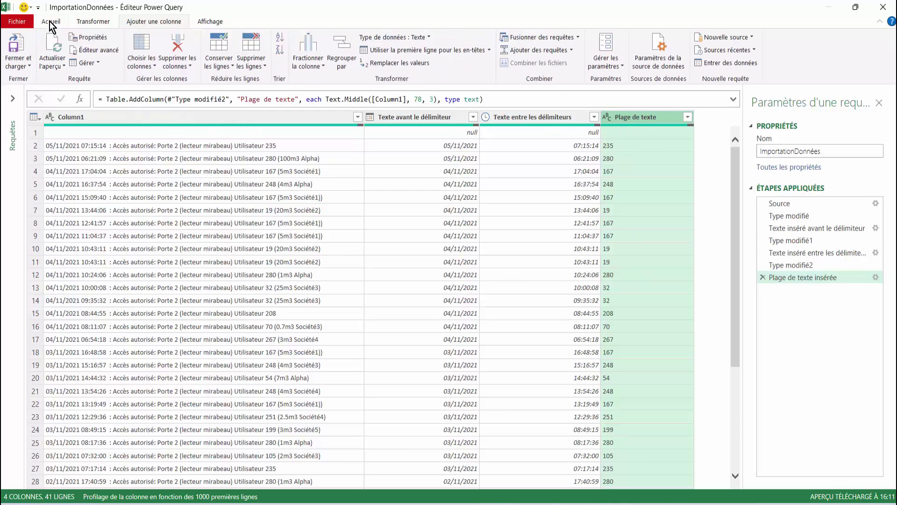
pyautogui.click(426, 38)
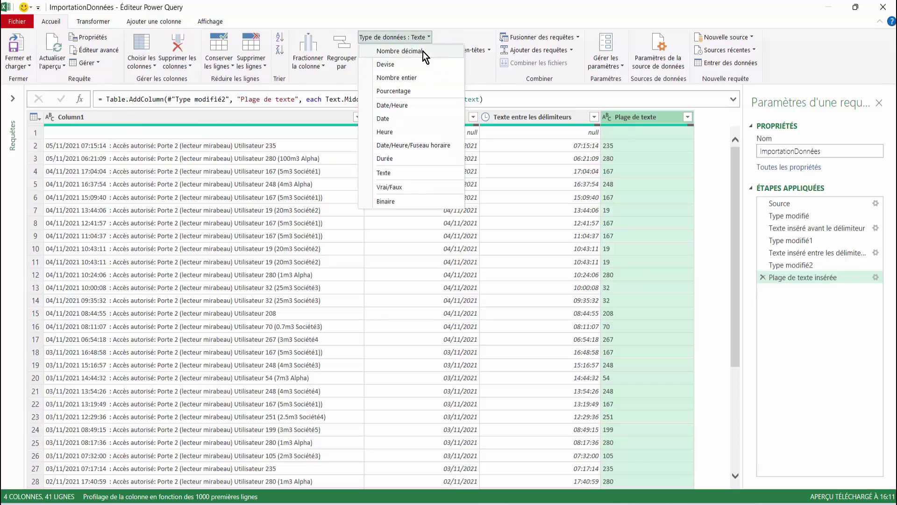
pyautogui.click(635, 176)
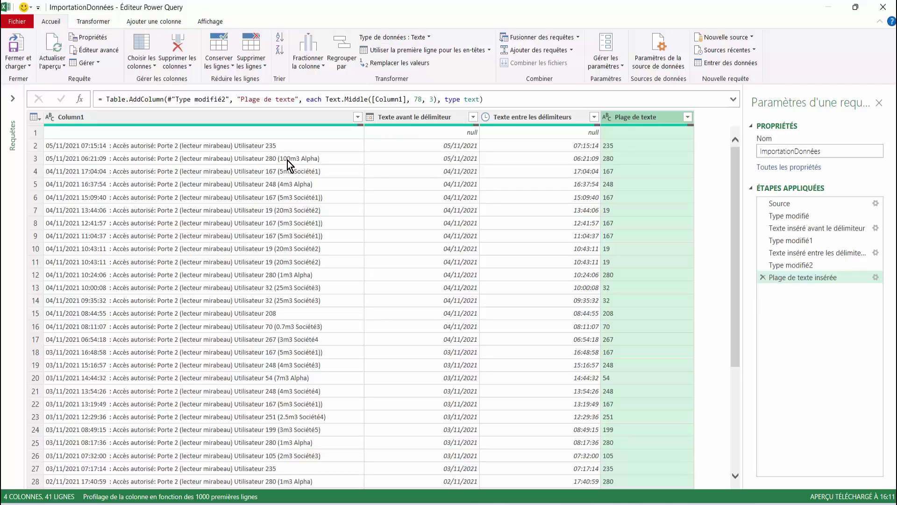
pyautogui.click(157, 159)
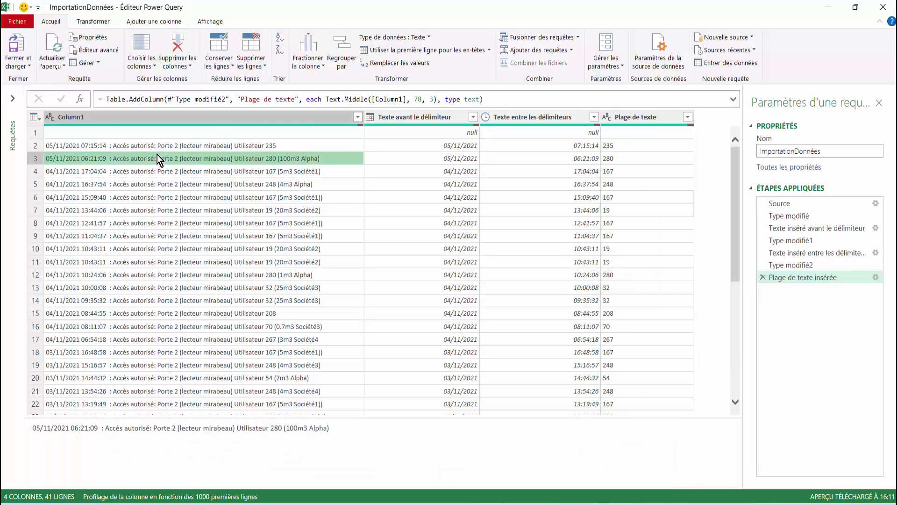
pyautogui.click(264, 147)
pyautogui.click(292, 161)
pyautogui.click(133, 146)
# Step: Extract each line's m3 volume into a new column using 100 as the row 3 example
pyautogui.click(163, 21)
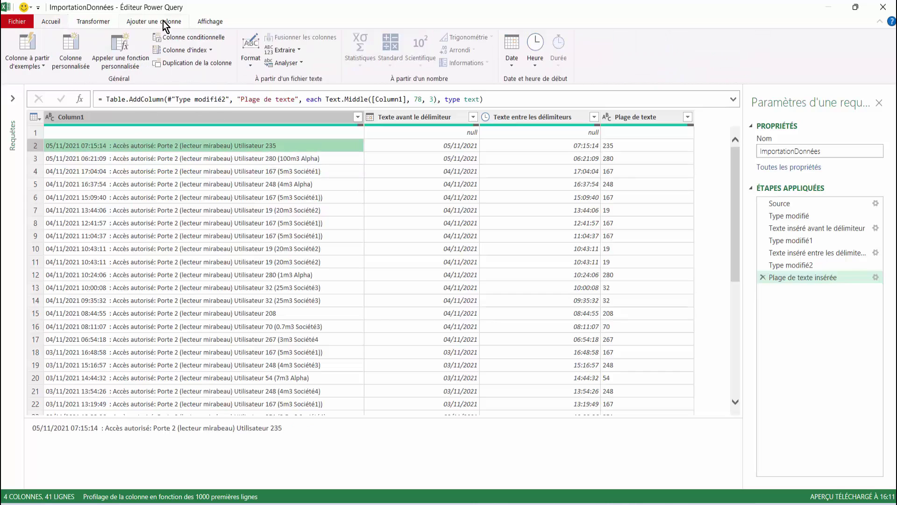
pyautogui.click(37, 64)
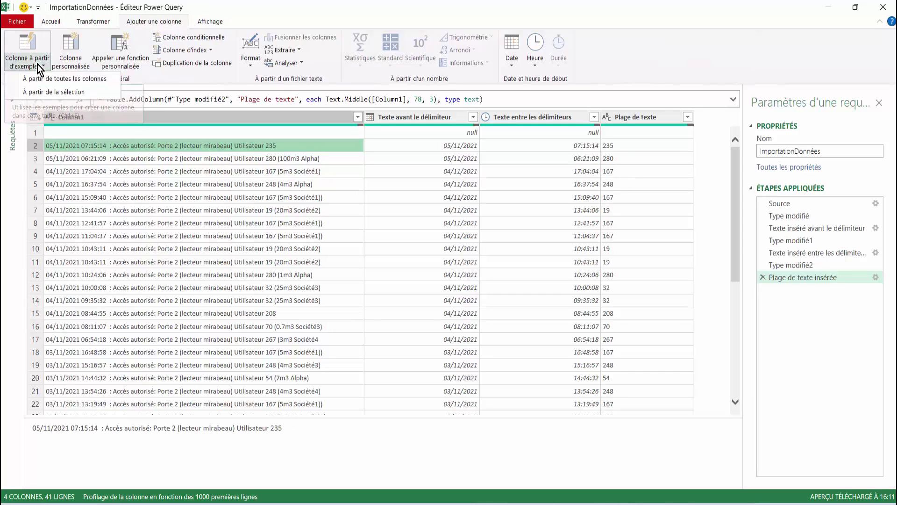
pyautogui.click(47, 93)
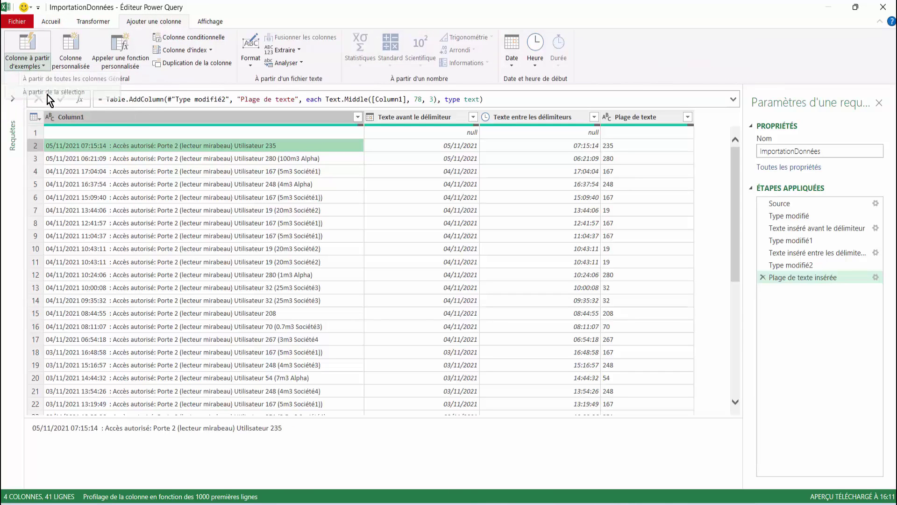
pyautogui.click(624, 185)
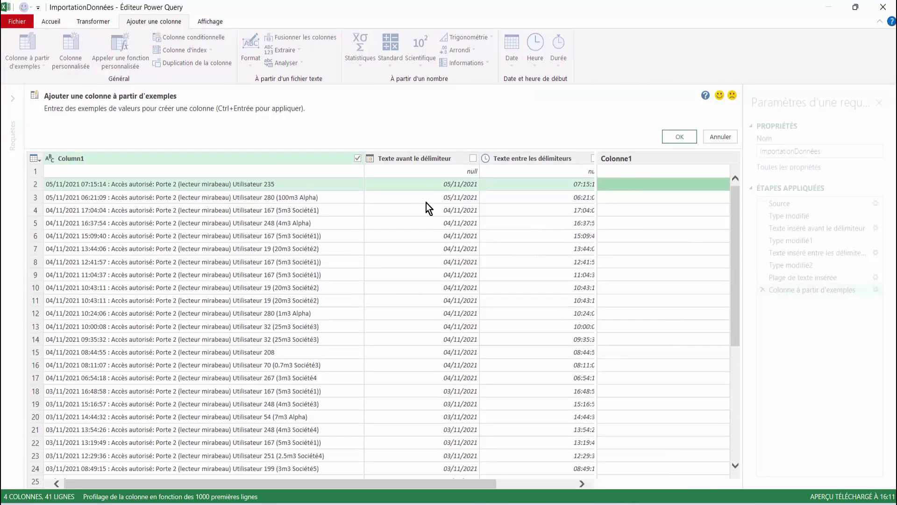
pyautogui.click(610, 198)
pyautogui.write('100')
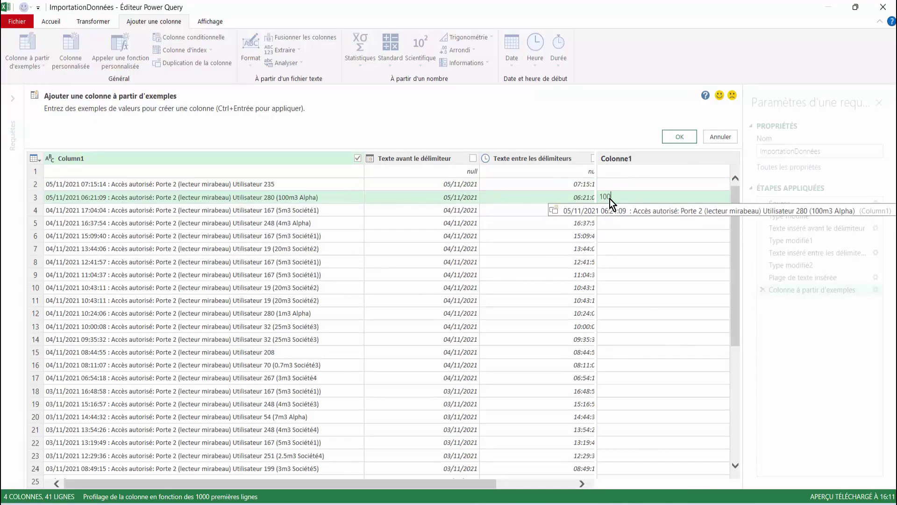
pyautogui.press('Return')
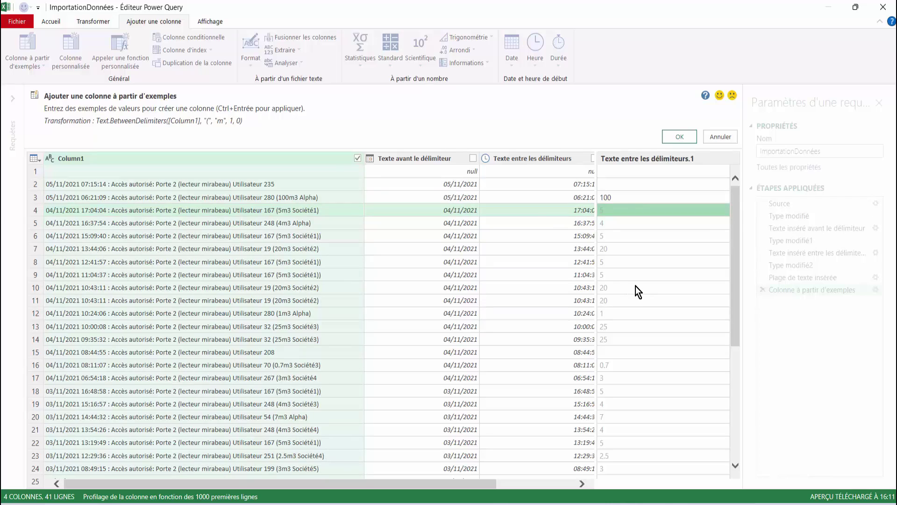
pyautogui.click(680, 136)
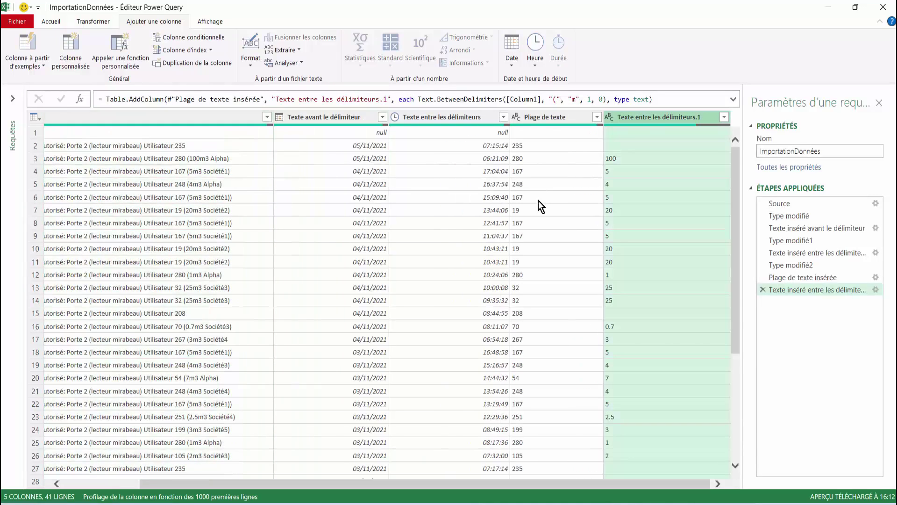
pyautogui.click(224, 159)
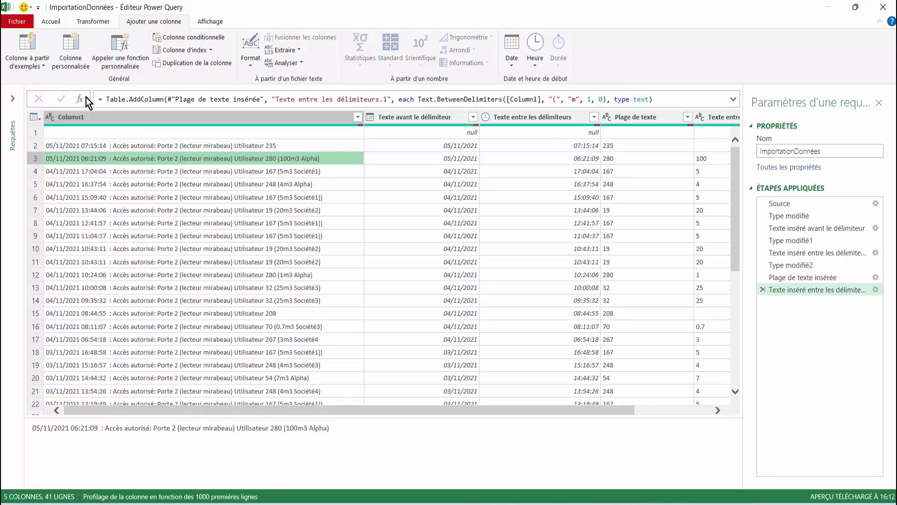
# Step: Extract each line's company name into a new column using Alpha as the row 3 example
pyautogui.click(107, 119)
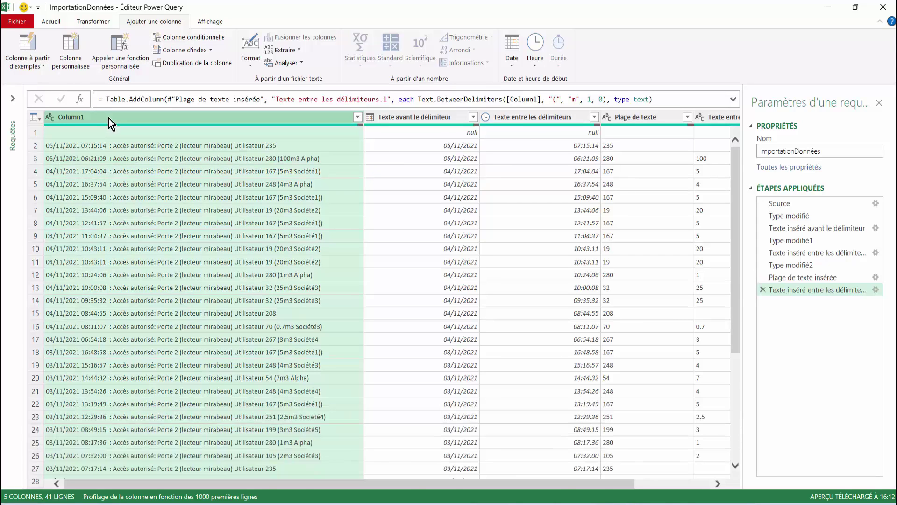
pyautogui.click(36, 68)
pyautogui.click(52, 92)
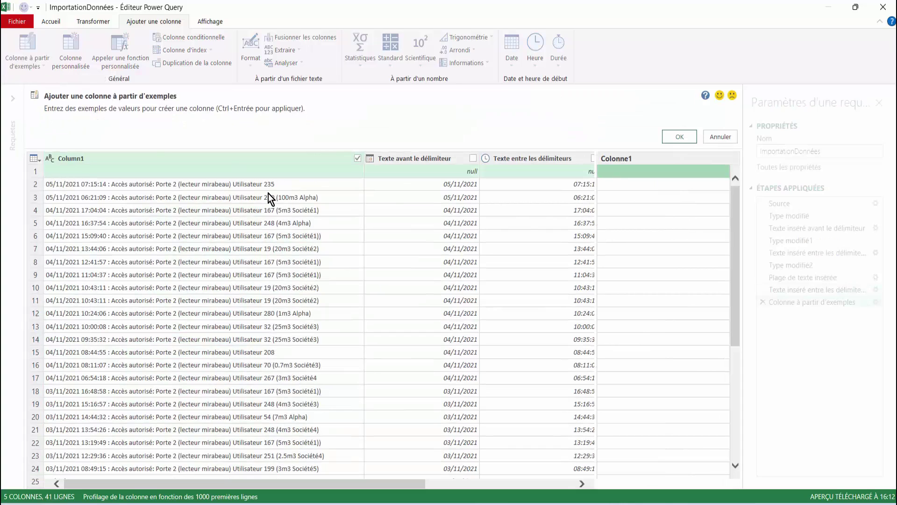
pyautogui.click(634, 200)
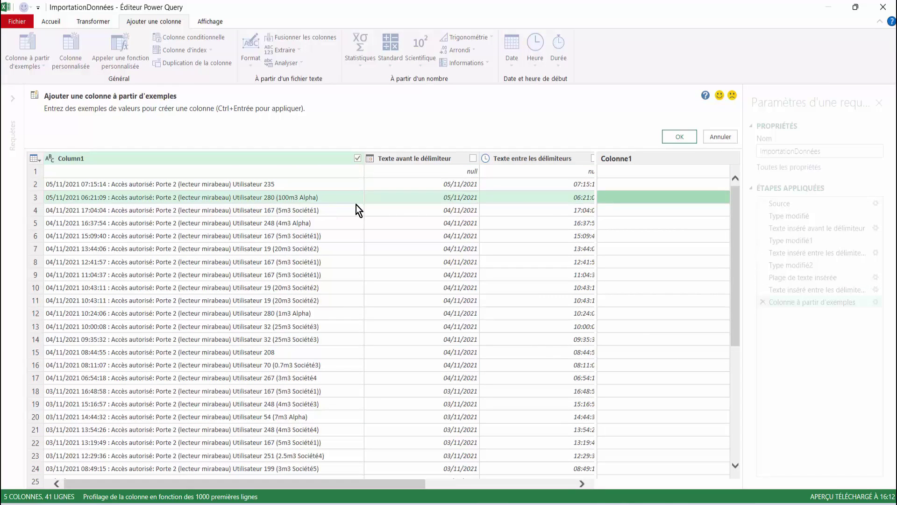
pyautogui.write('Alpha')
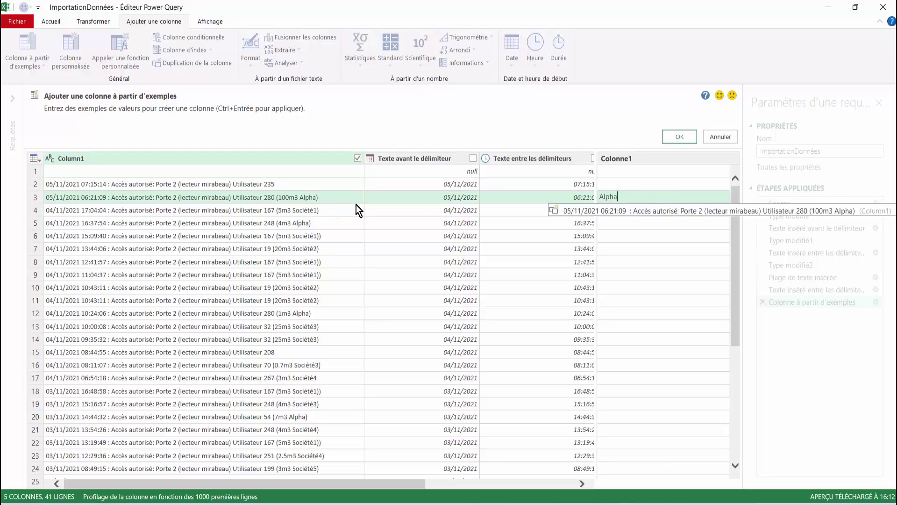
pyautogui.press('Return')
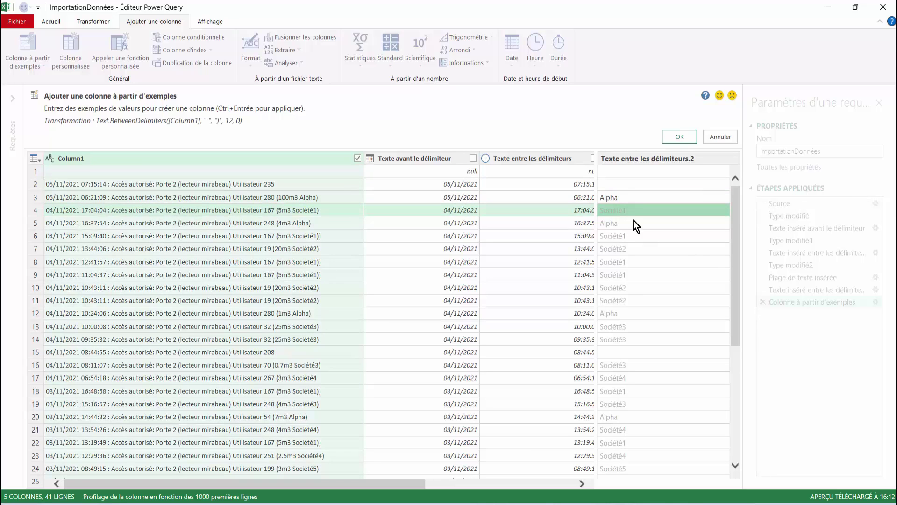
pyautogui.click(683, 138)
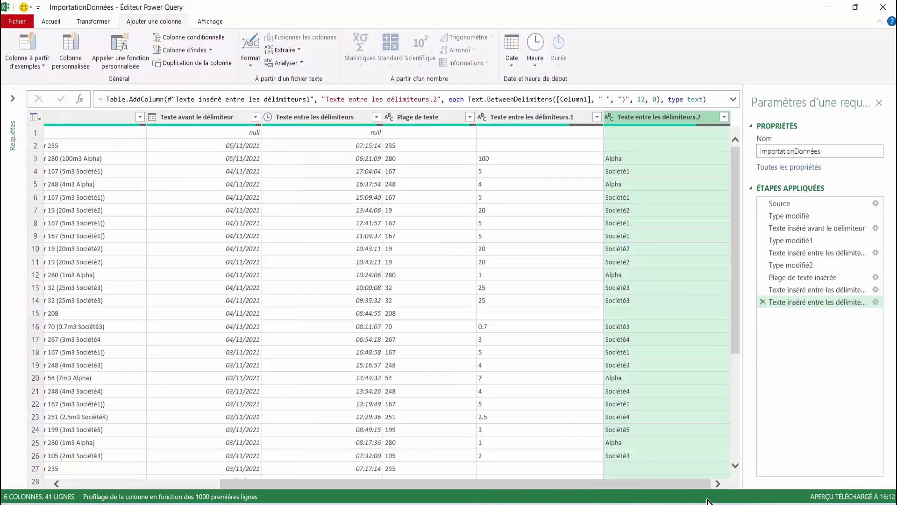
pyautogui.moveTo(546, 483); pyautogui.dragTo(363, 487)
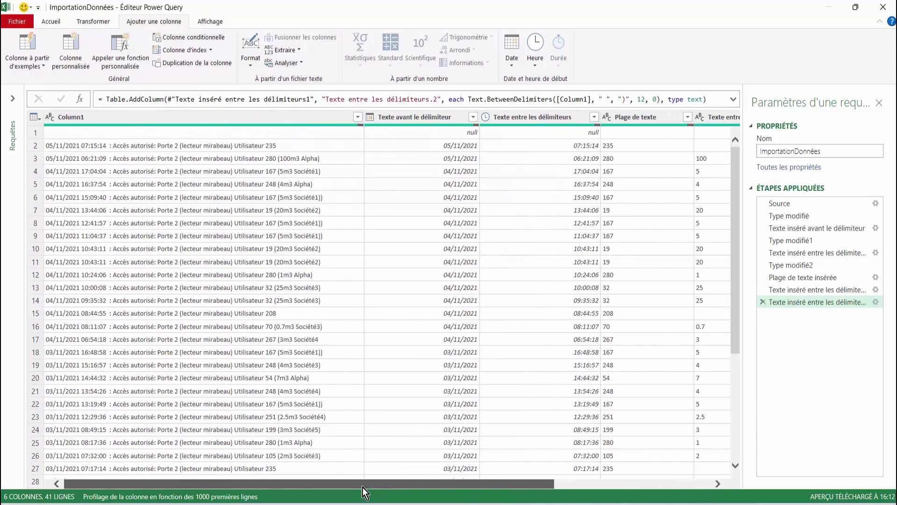
# Step: Delete the original Column1 from the query
pyautogui.click(132, 117)
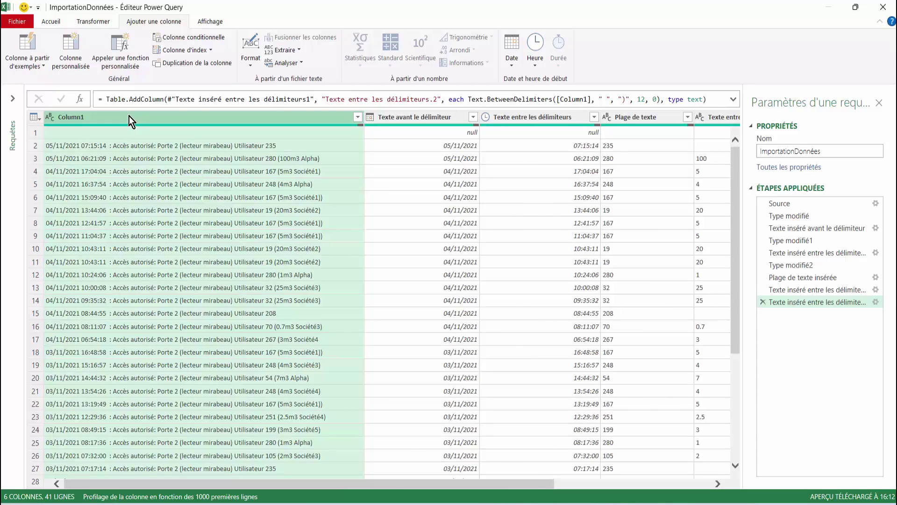
pyautogui.rightClick(129, 120)
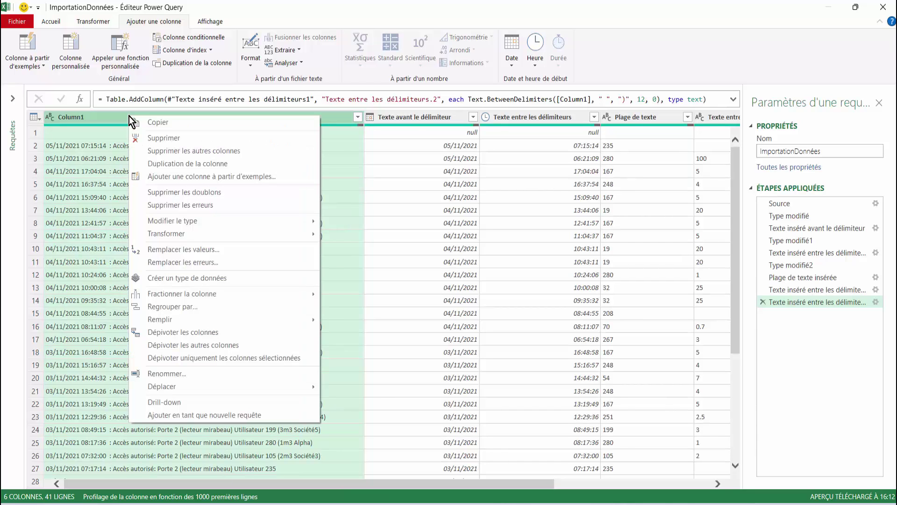
pyautogui.click(146, 137)
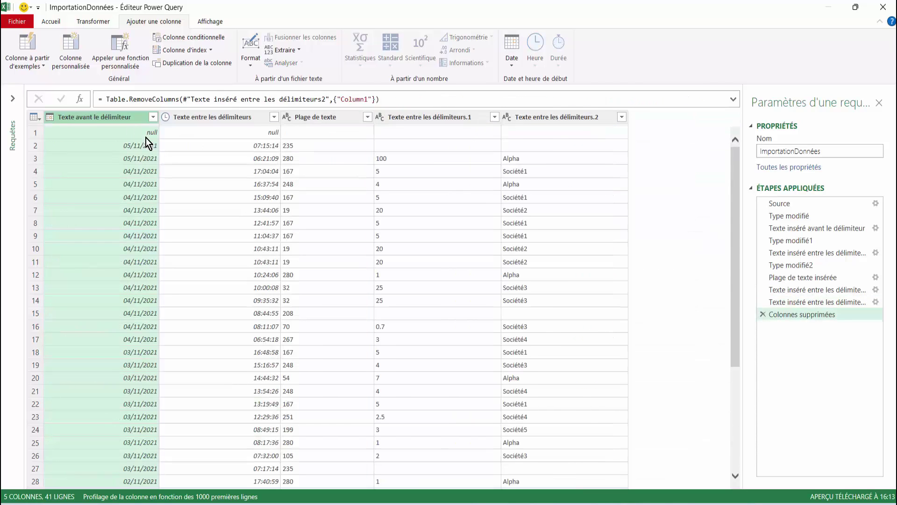
# Step: Move the company name column into second position, right after the date column
pyautogui.click(549, 120)
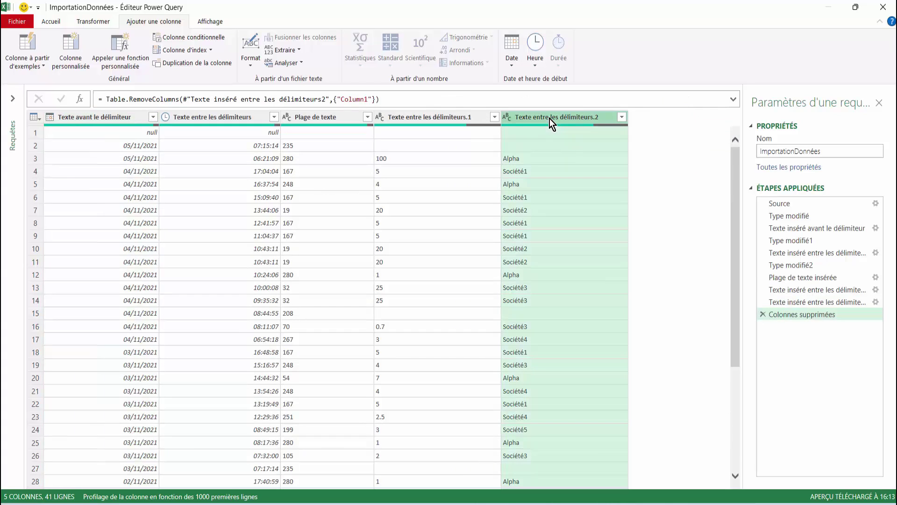
pyautogui.moveTo(550, 119); pyautogui.dragTo(205, 135)
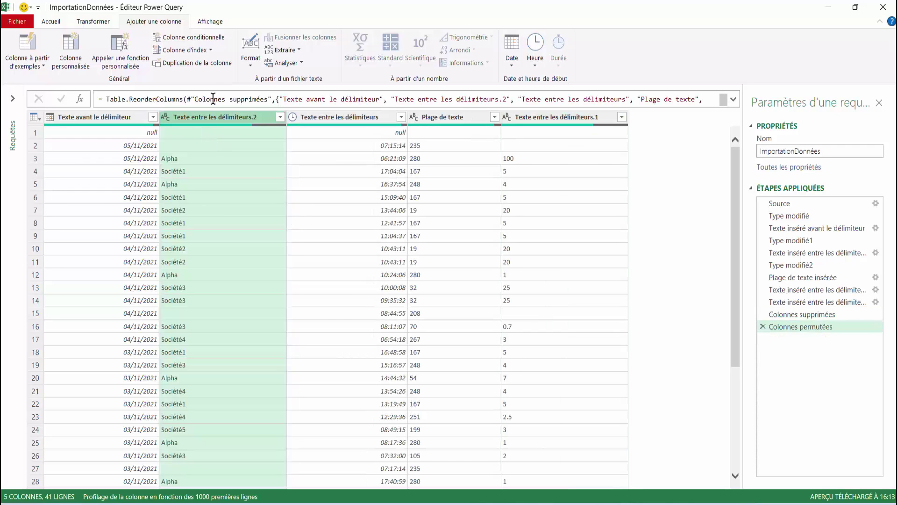
pyautogui.click(55, 133)
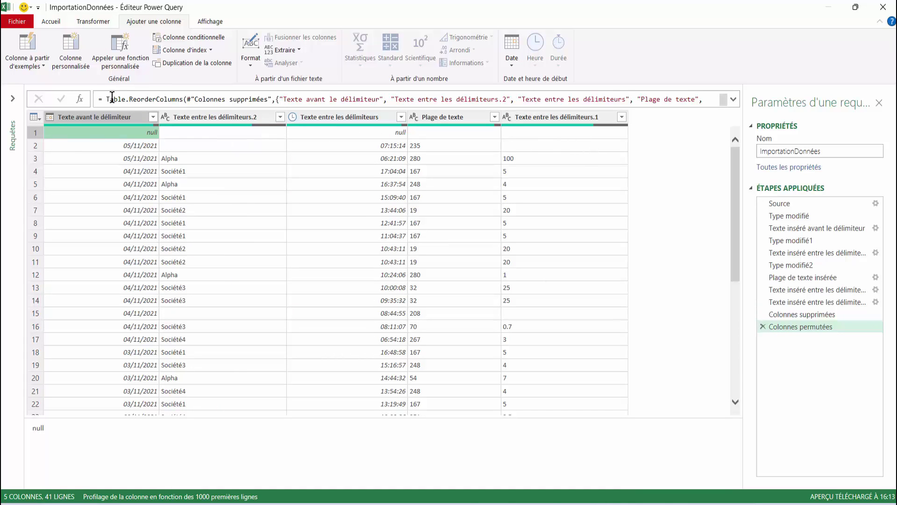
# Step: Remove the top 1 row holding null values, leaving 40 rows
pyautogui.click(51, 27)
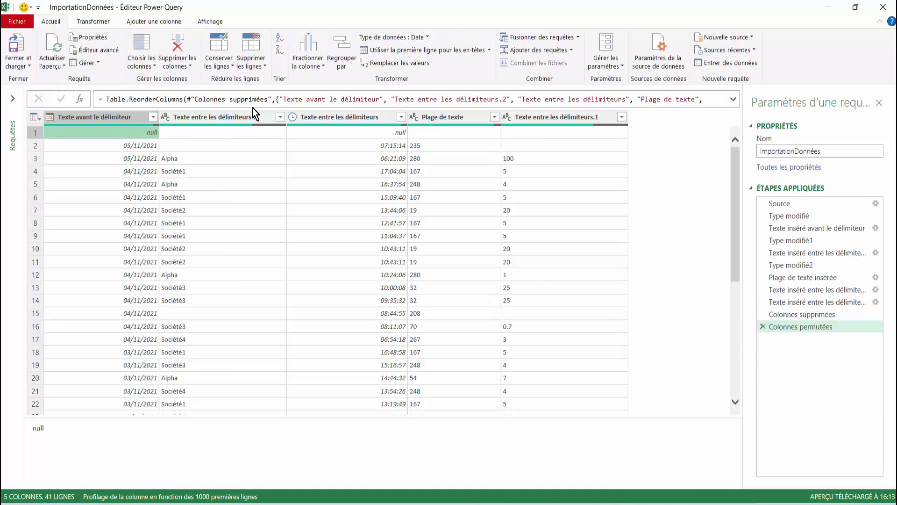
pyautogui.click(261, 69)
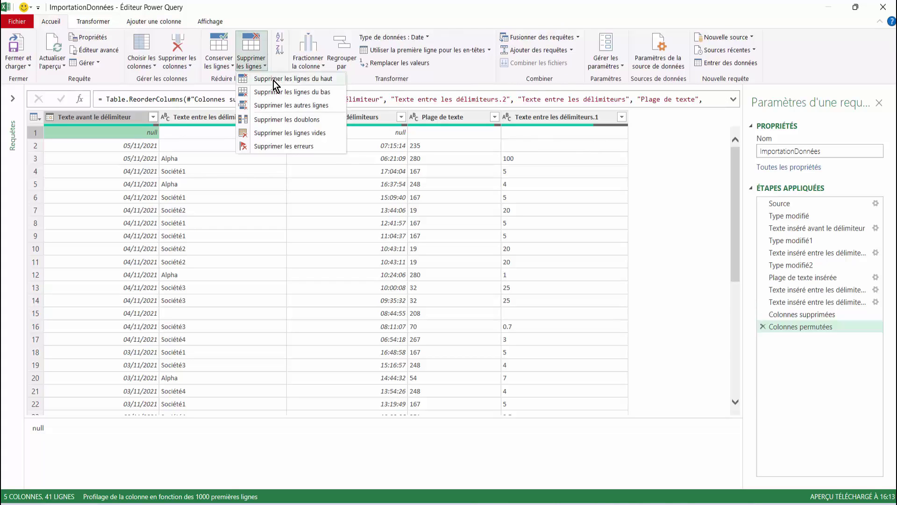
pyautogui.click(273, 79)
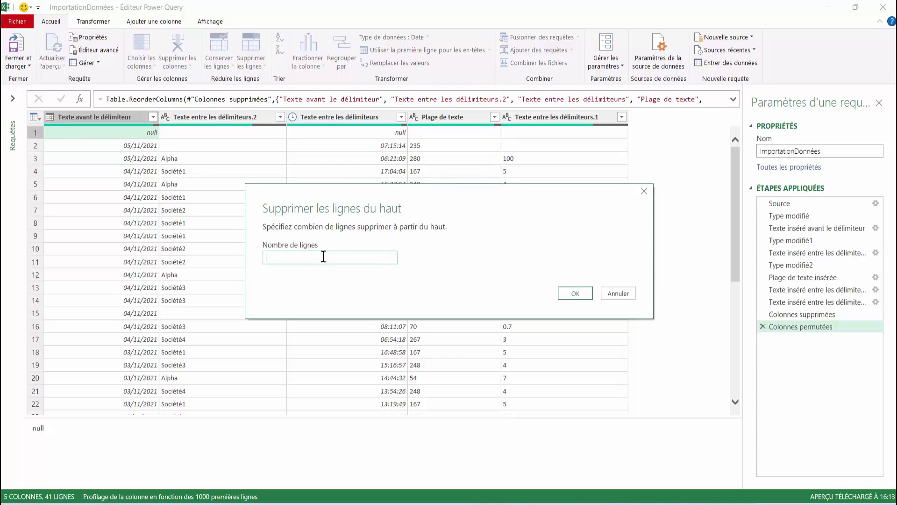
pyautogui.write('1')
pyautogui.click(573, 295)
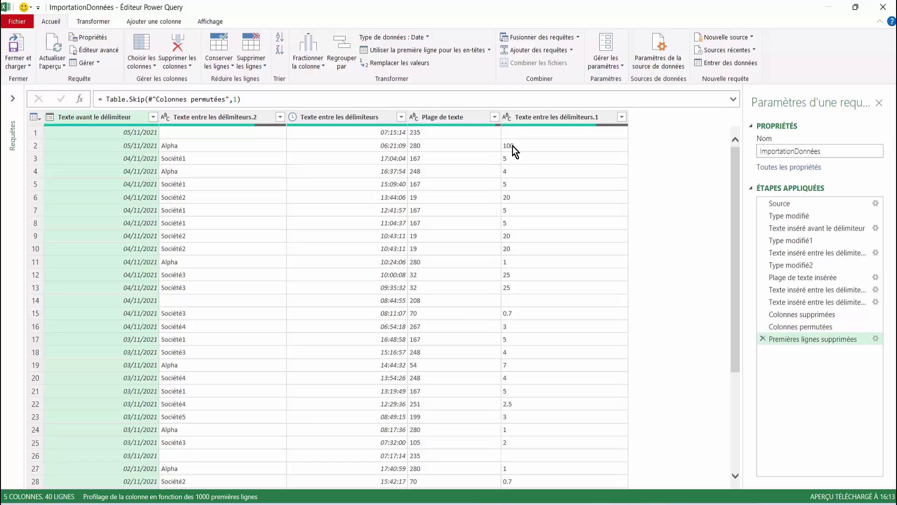
pyautogui.click(516, 117)
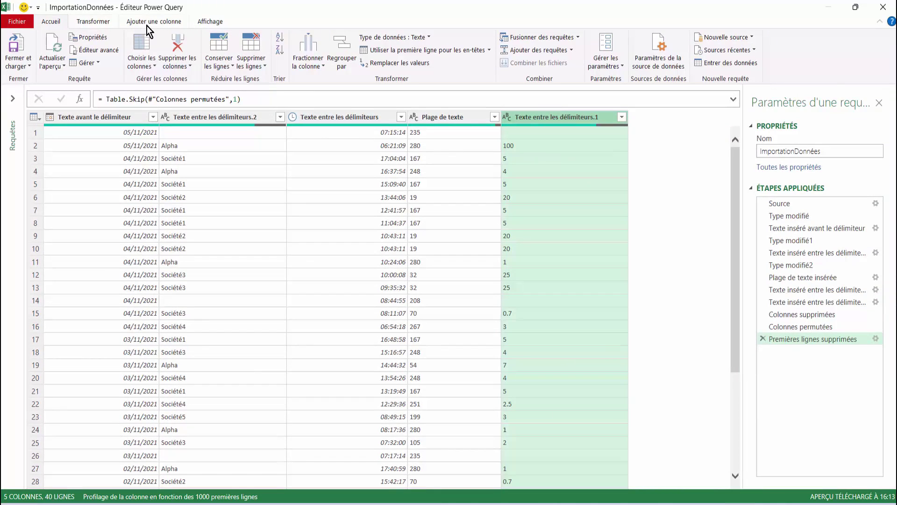
# Step: Replace '.' with ',' in the volume column so 0.7 becomes 0,7
pyautogui.click(410, 66)
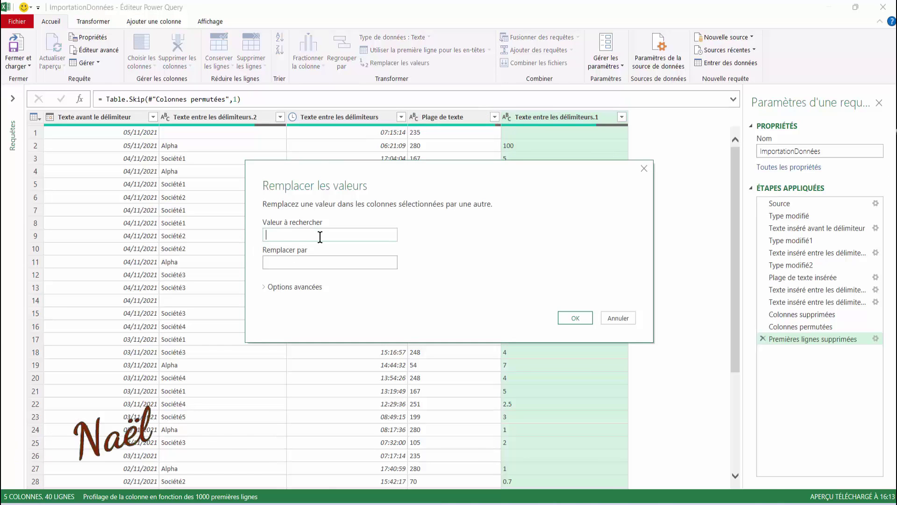
pyautogui.write('.')
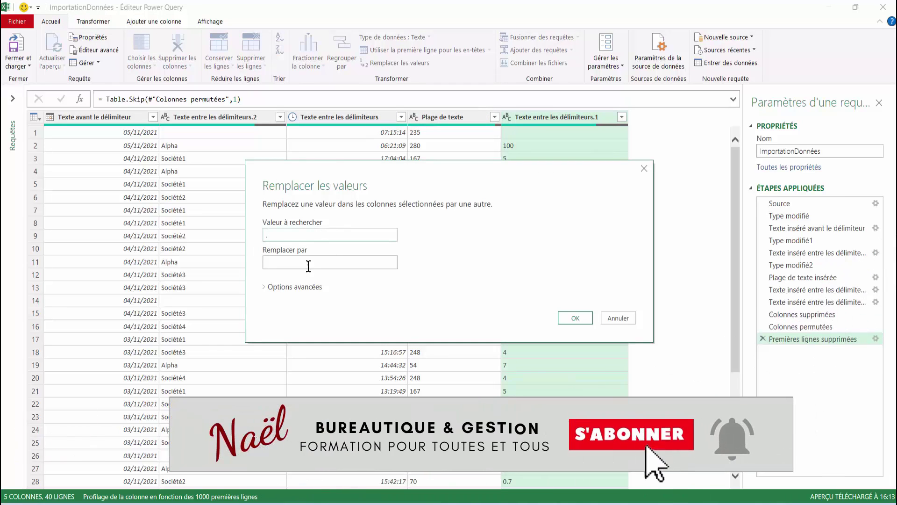
pyautogui.click(302, 262)
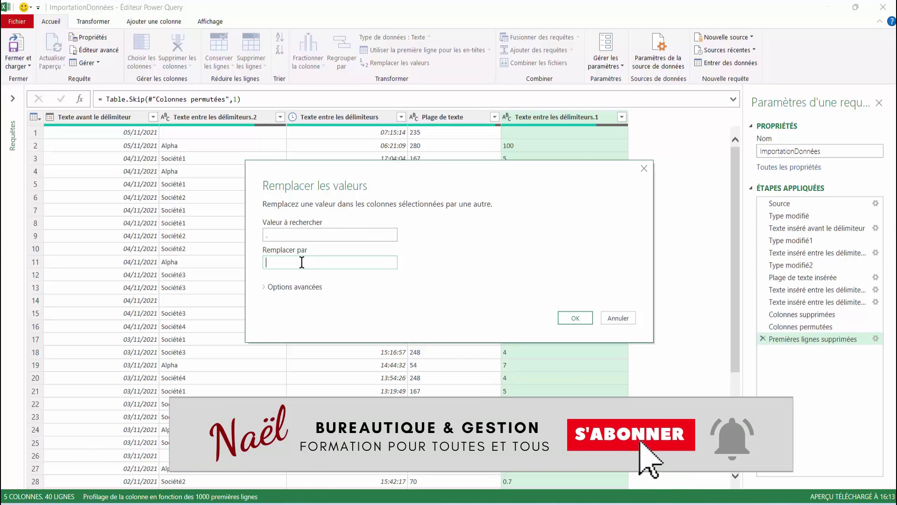
pyautogui.write(',')
pyautogui.click(571, 318)
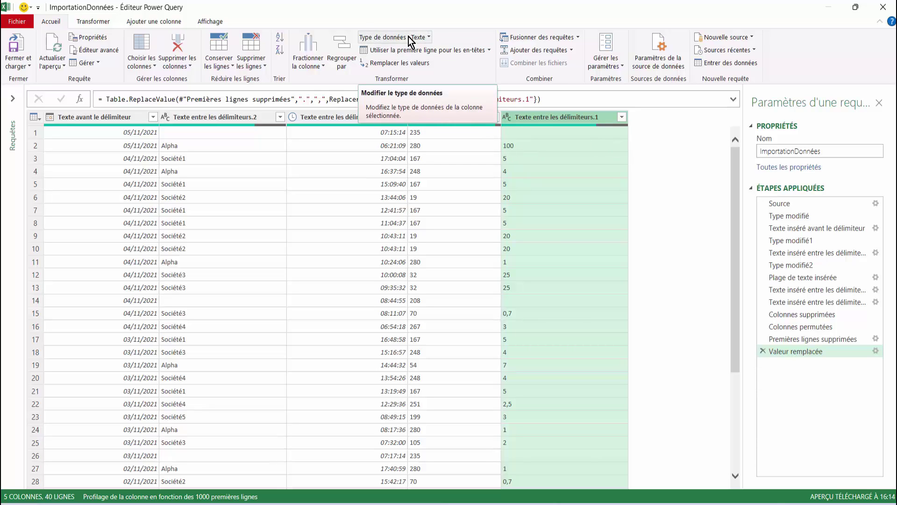
pyautogui.click(428, 37)
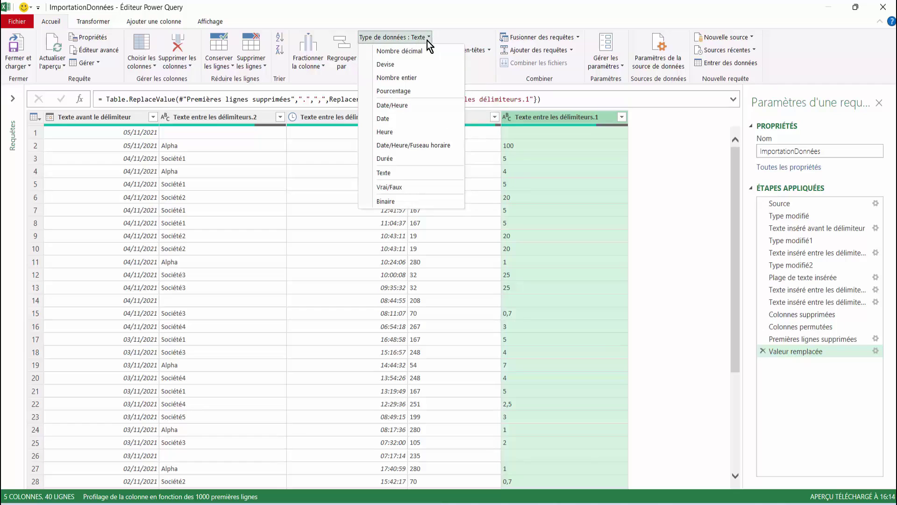
# Step: Change Texte entre les délimiteurs.1 to Nombre décimal, so blank entries show null
pyautogui.click(422, 50)
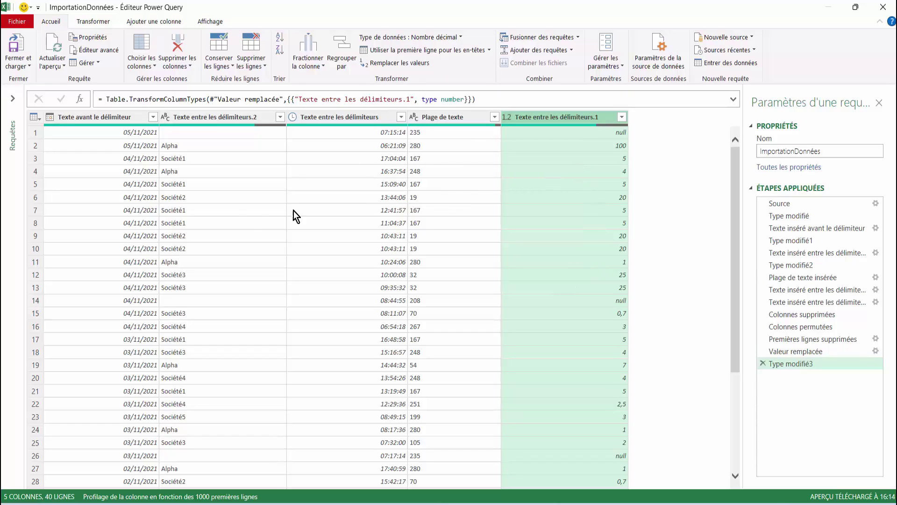
pyautogui.click(98, 117)
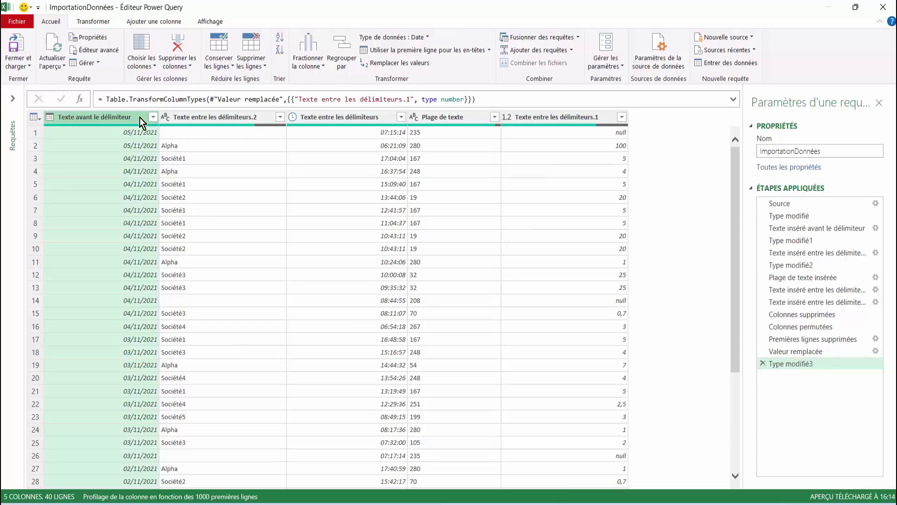
# Step: Rename the first two columns to Date and Société
pyautogui.rightClick(95, 116)
pyautogui.click(136, 361)
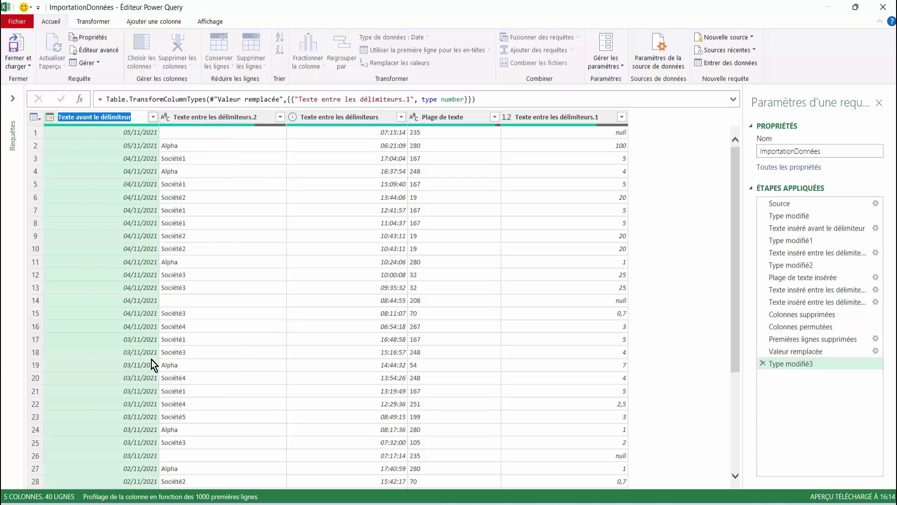
pyautogui.write('Date')
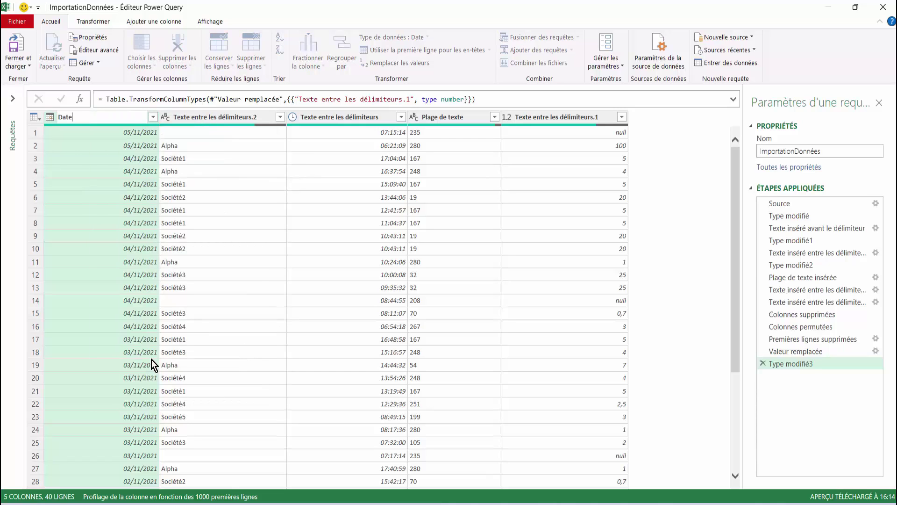
pyautogui.press('Return')
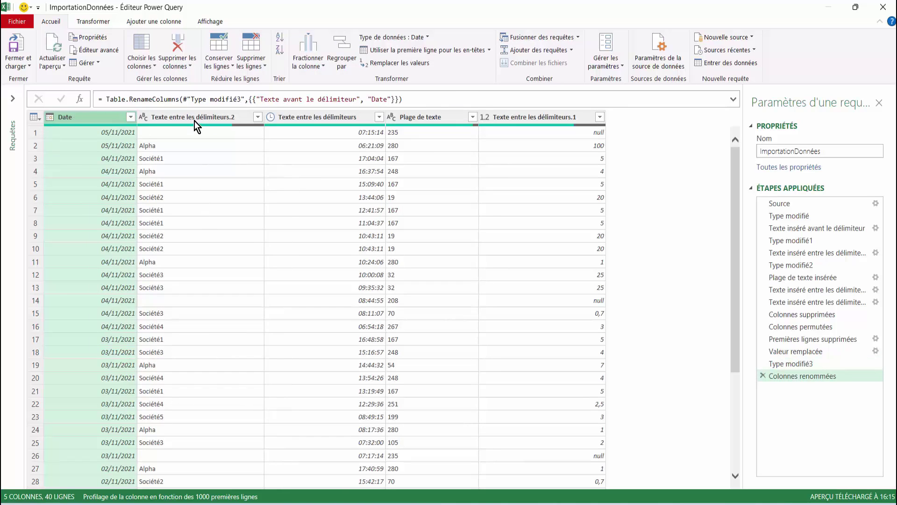
pyautogui.click(196, 120)
pyautogui.rightClick(197, 115)
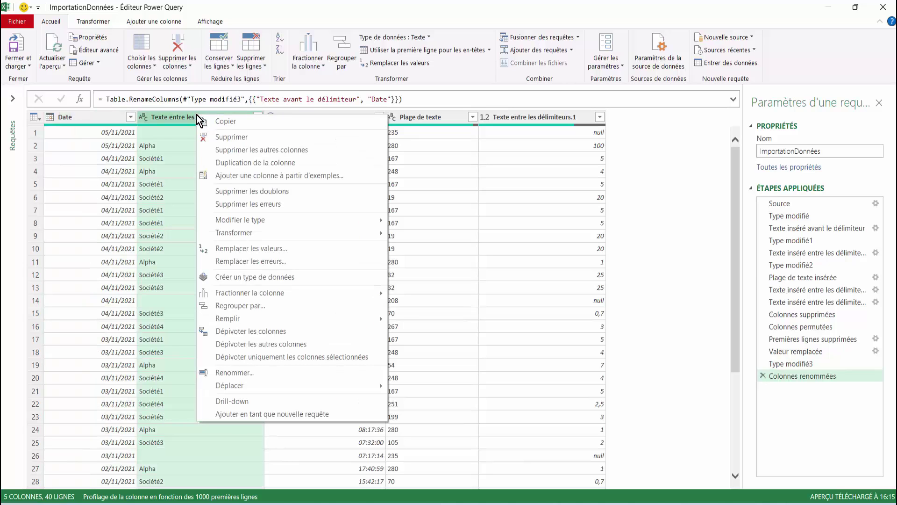
pyautogui.click(225, 372)
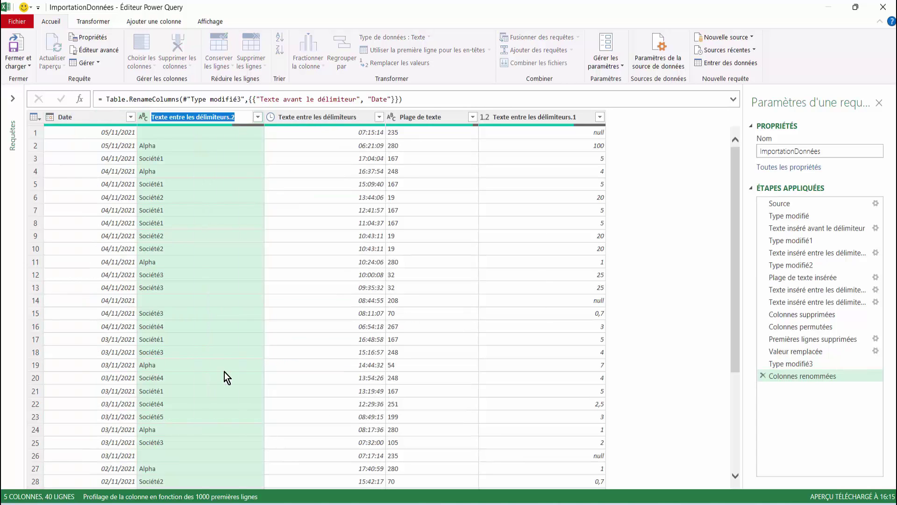
pyautogui.write('Socié')
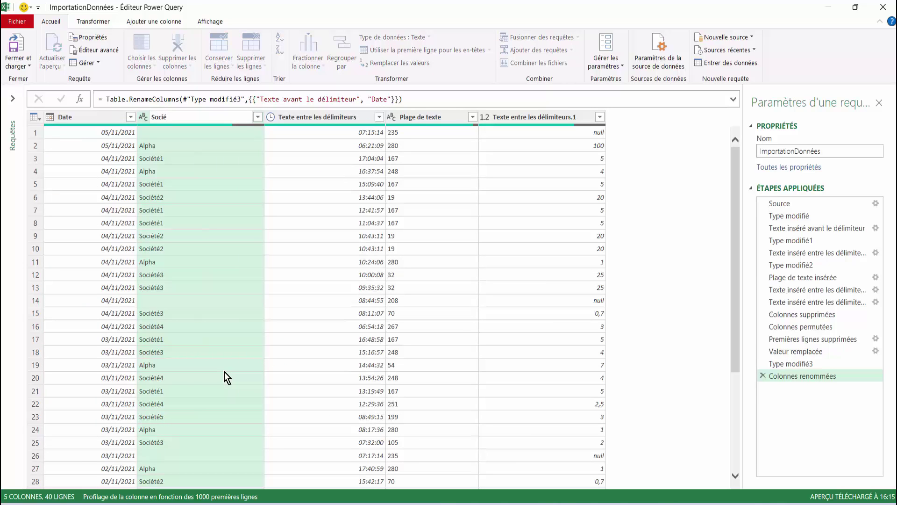
pyautogui.write('té')
pyautogui.press('Return')
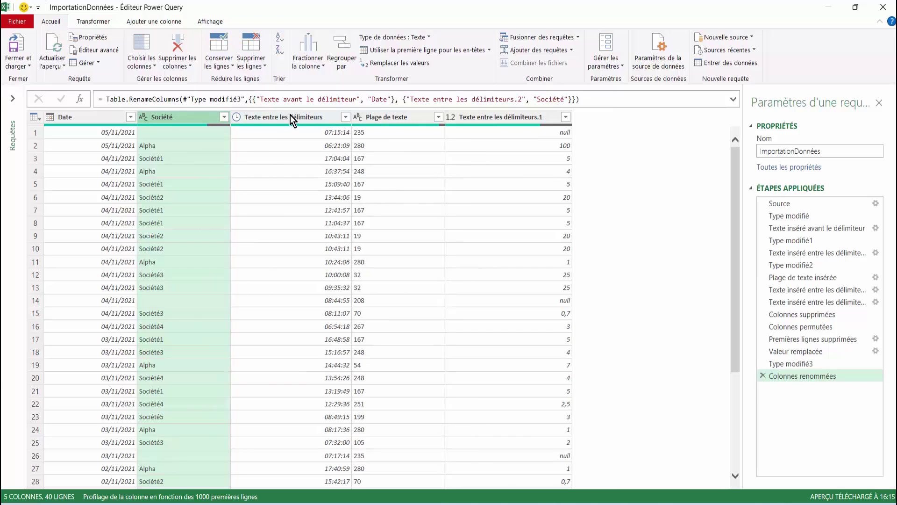
# Step: Rename the time and Plage de texte columns to Heure and Utilisateur
pyautogui.click(290, 115)
pyautogui.rightClick(291, 115)
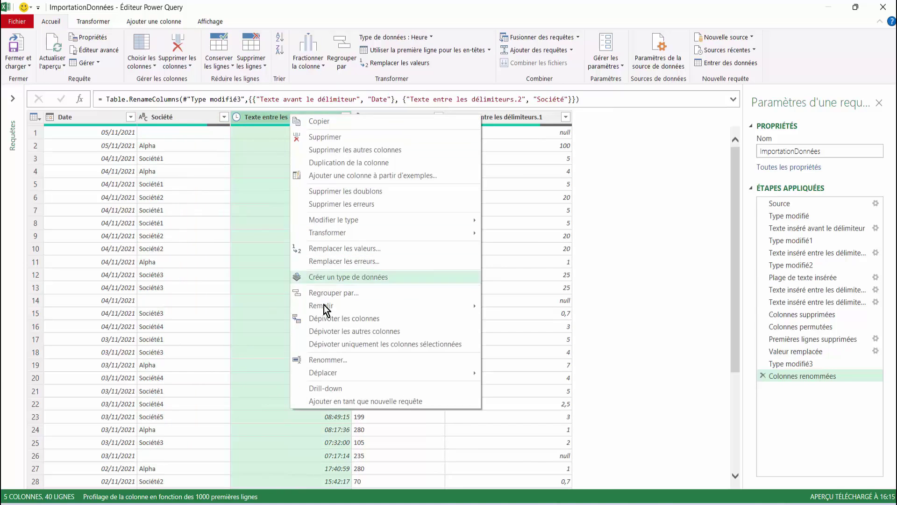
pyautogui.click(328, 366)
pyautogui.write('H')
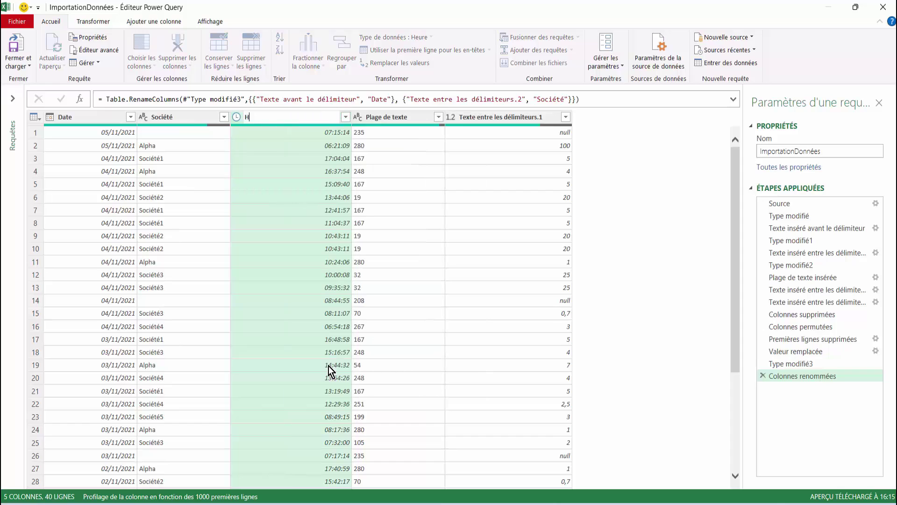
pyautogui.write('erur')
pyautogui.press('BackSpace')
pyautogui.press('BackSpace')
pyautogui.press('BackSpace')
pyautogui.write('ure')
pyautogui.press('Return')
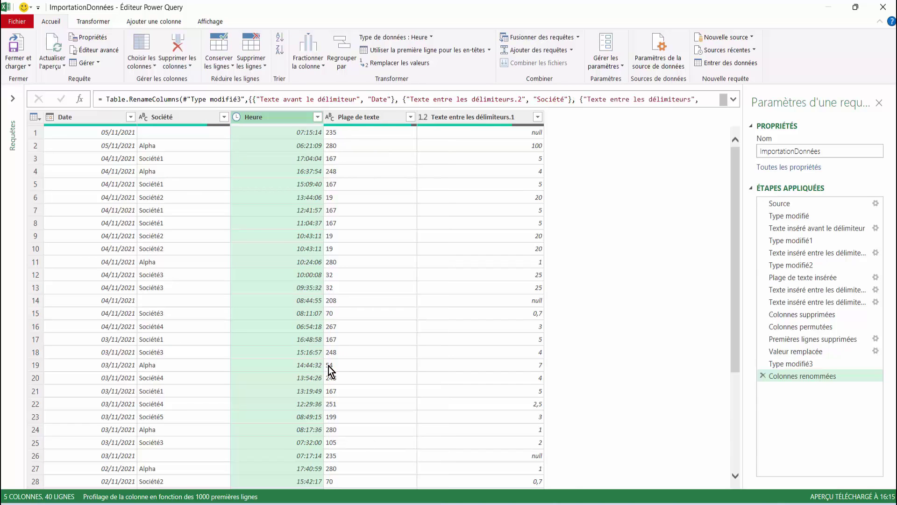
pyautogui.click(355, 119)
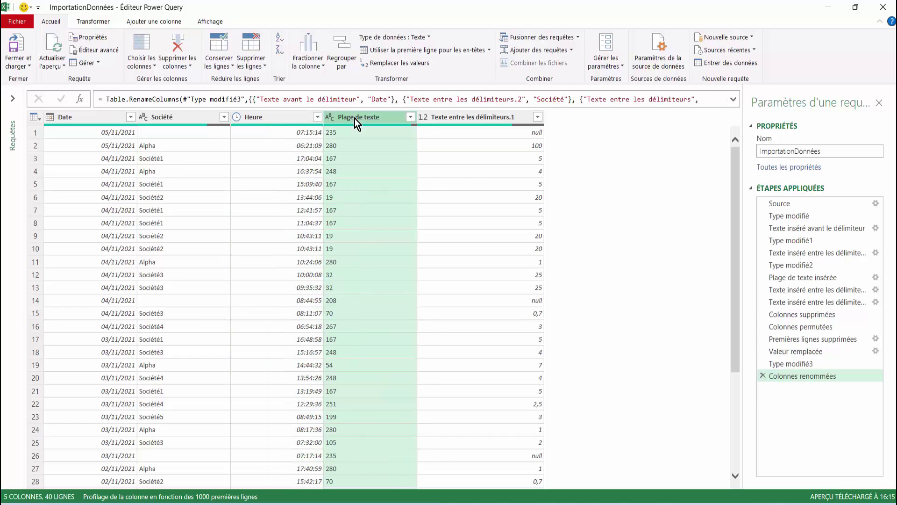
pyautogui.rightClick(355, 119)
pyautogui.click(380, 376)
pyautogui.write('Utilisat')
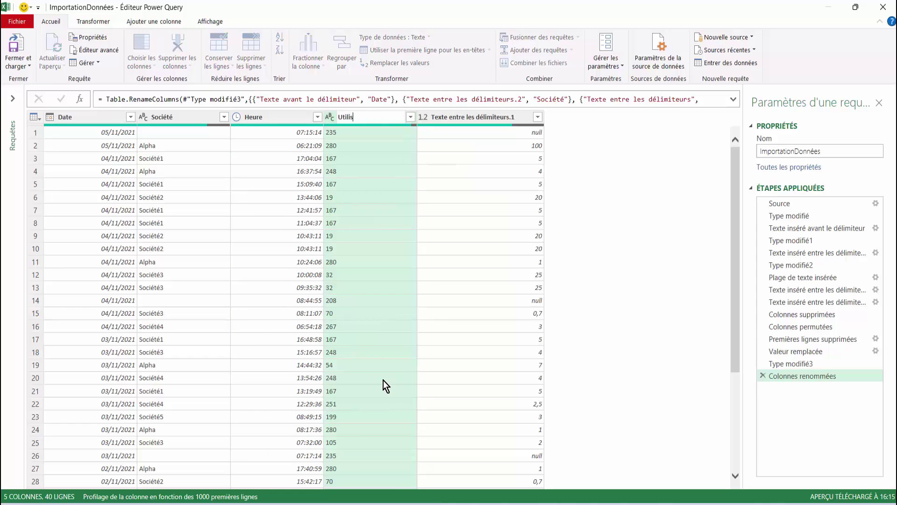
pyautogui.write('eur')
pyautogui.press('Return')
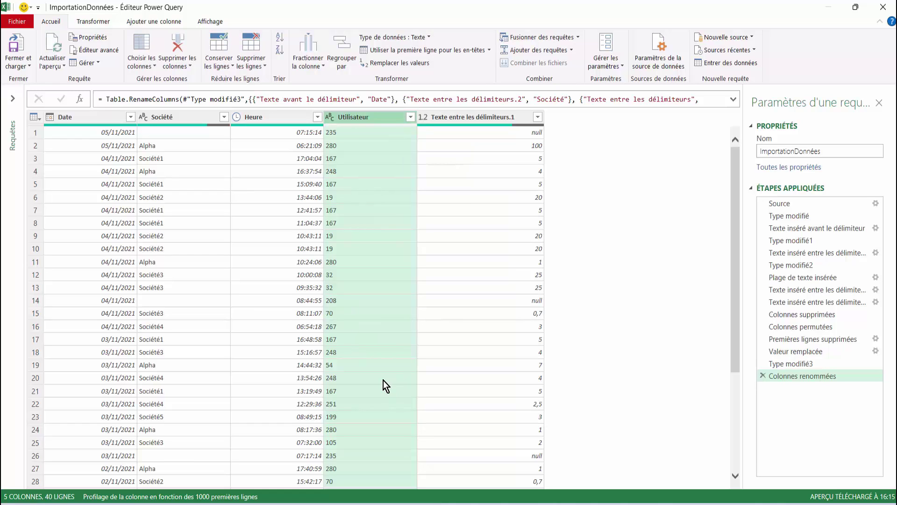
# Step: Rename the decimal Texte entre les délimiteurs.1 column to Volume
pyautogui.click(463, 118)
pyautogui.rightClick(463, 117)
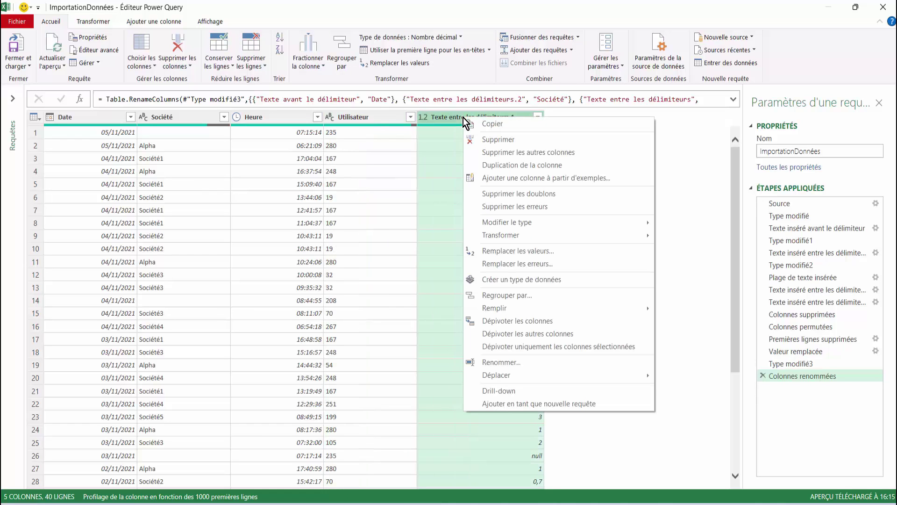
pyautogui.click(490, 364)
pyautogui.write('V')
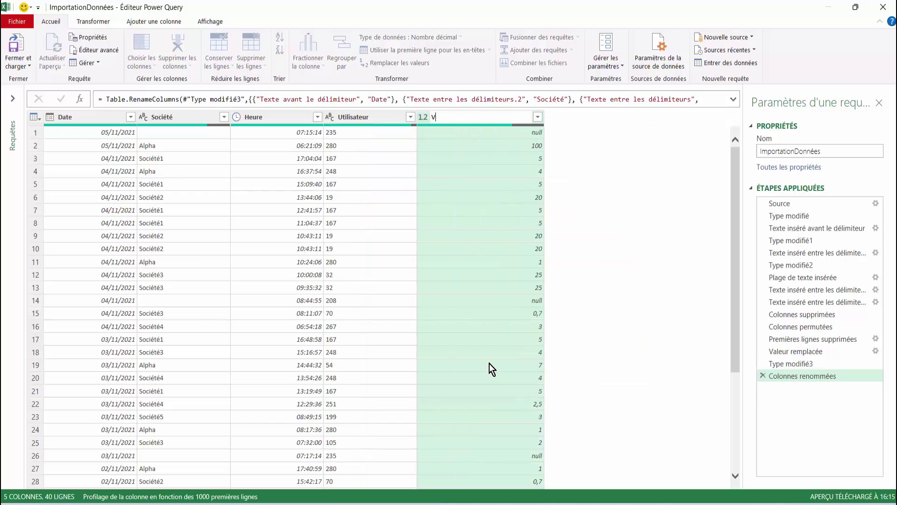
pyautogui.write('olume')
pyautogui.press('Return')
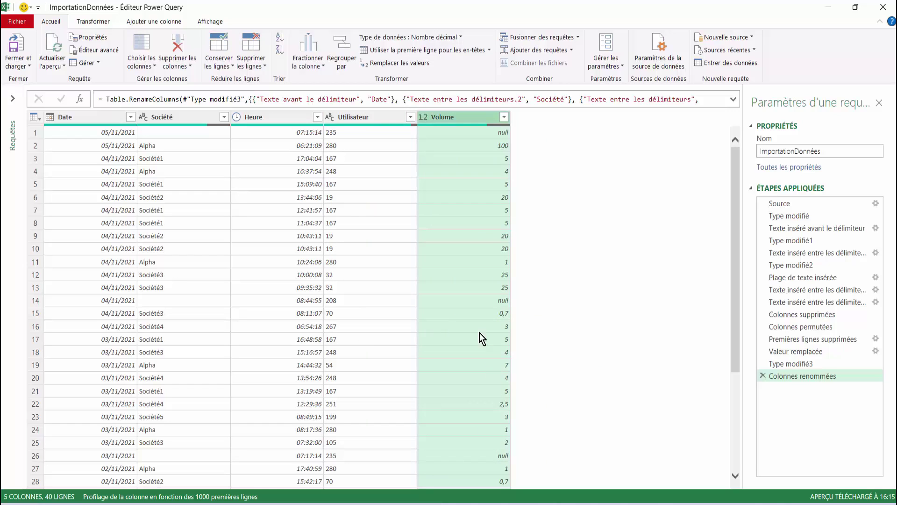
pyautogui.click(294, 236)
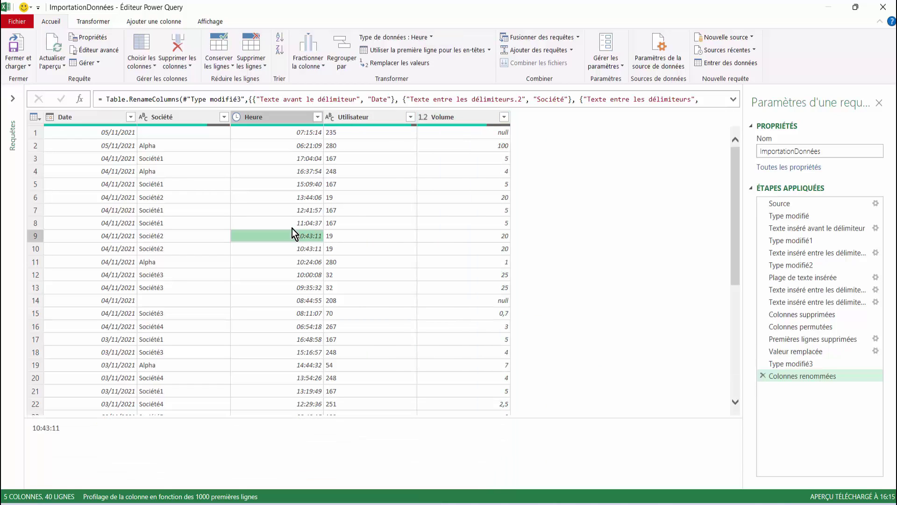
pyautogui.click(24, 67)
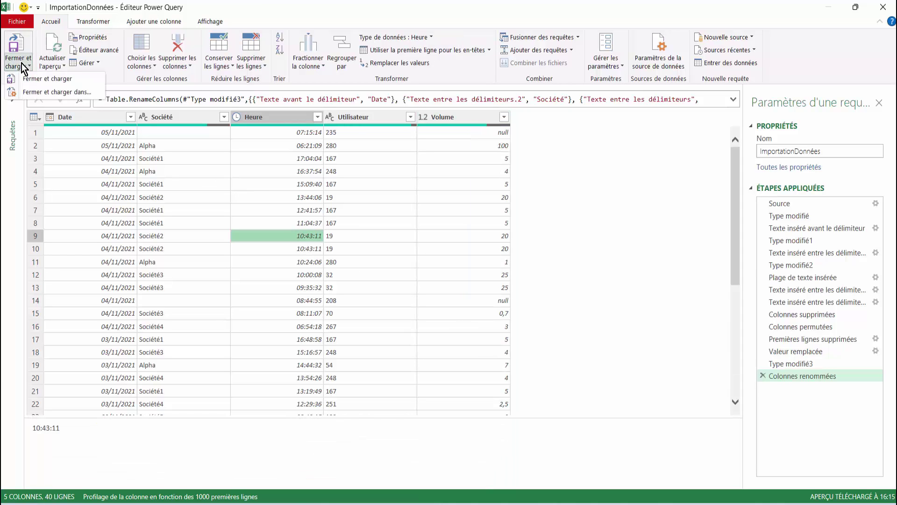
# Step: Close and load the query into Excel as the ImportationDonnées table
pyautogui.click(48, 23)
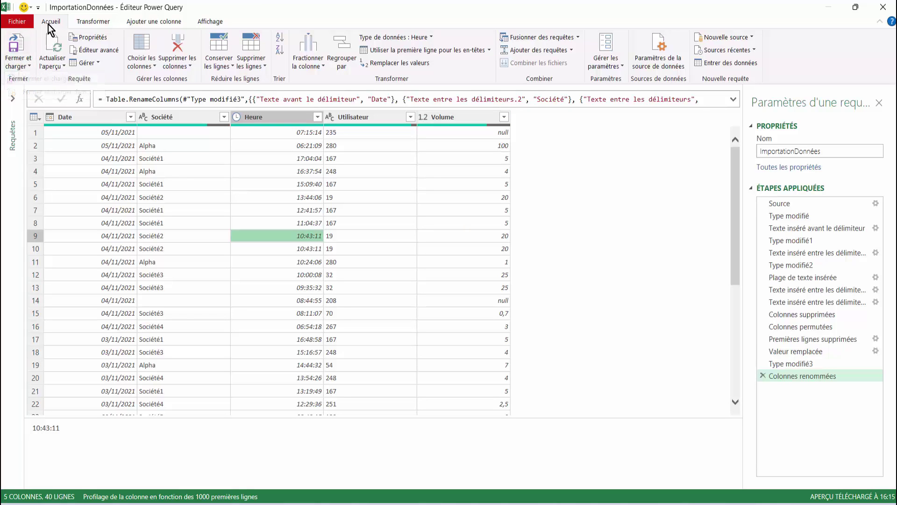
pyautogui.click(29, 64)
pyautogui.click(32, 83)
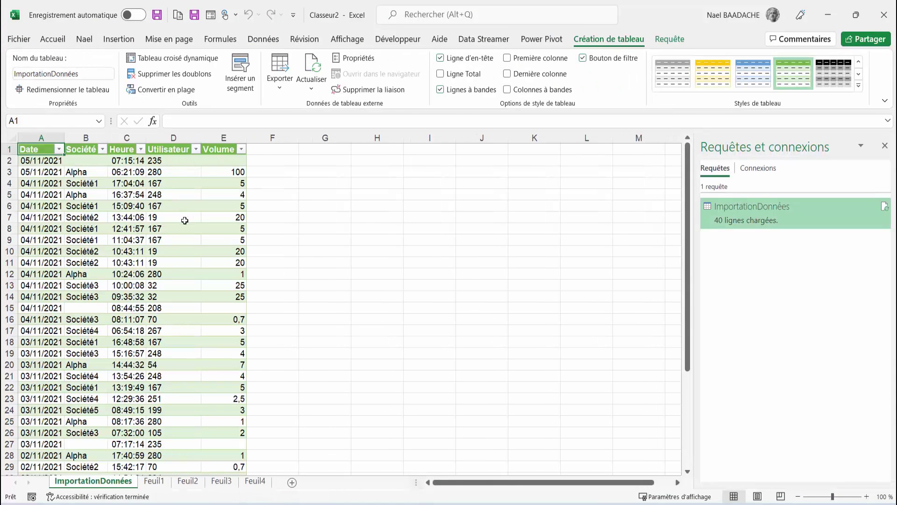
# Step: Centre-align the values in the Utilisateur and Volume columns (D:E)
pyautogui.click(96, 307)
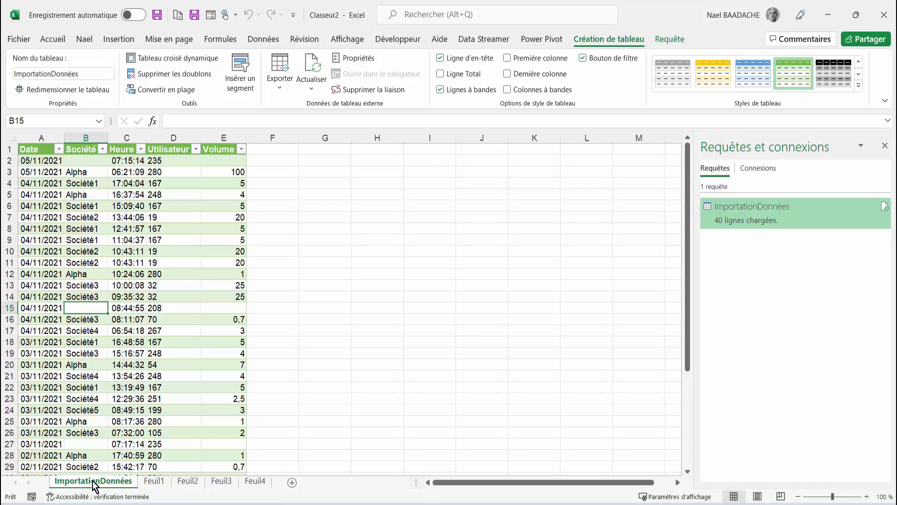
pyautogui.click(136, 222)
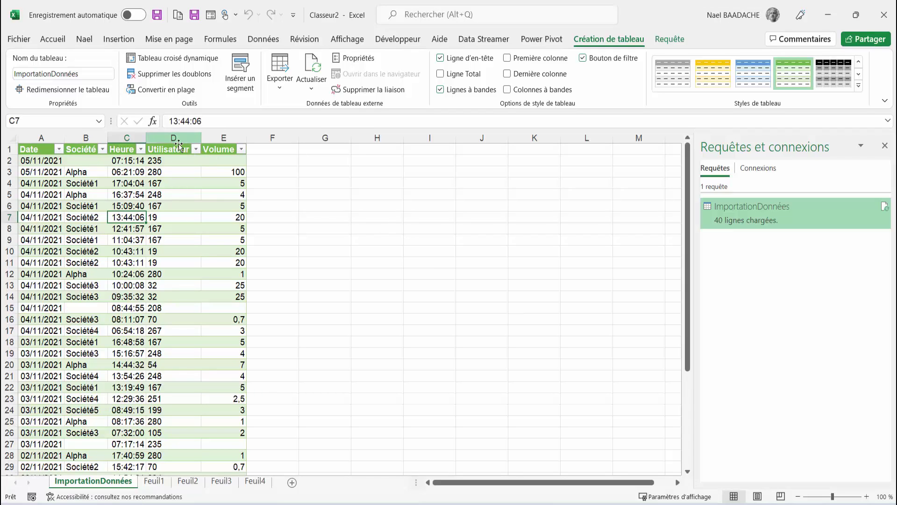
pyautogui.moveTo(176, 137); pyautogui.dragTo(223, 138)
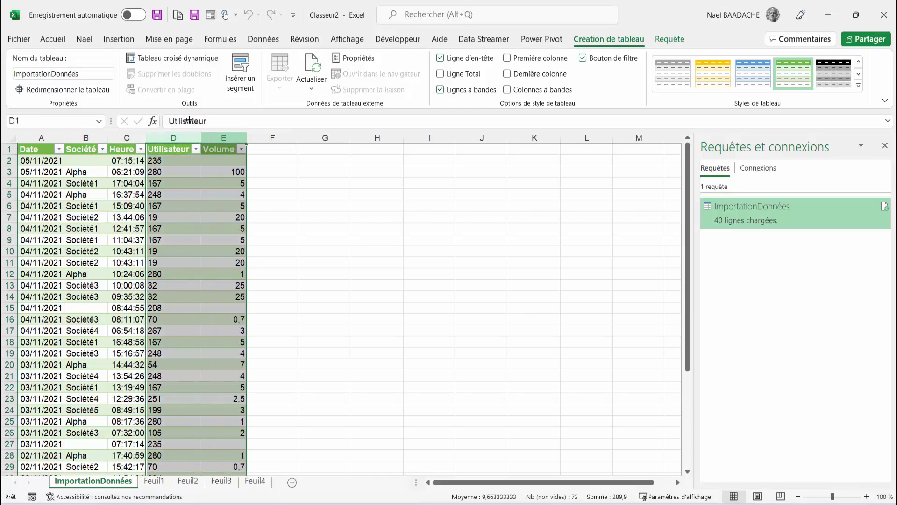
pyautogui.click(64, 41)
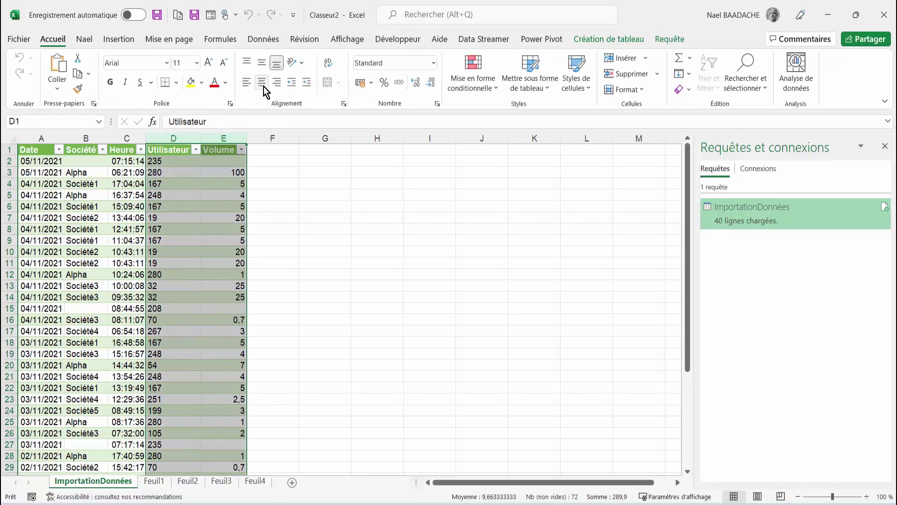
pyautogui.click(264, 86)
pyautogui.click(274, 154)
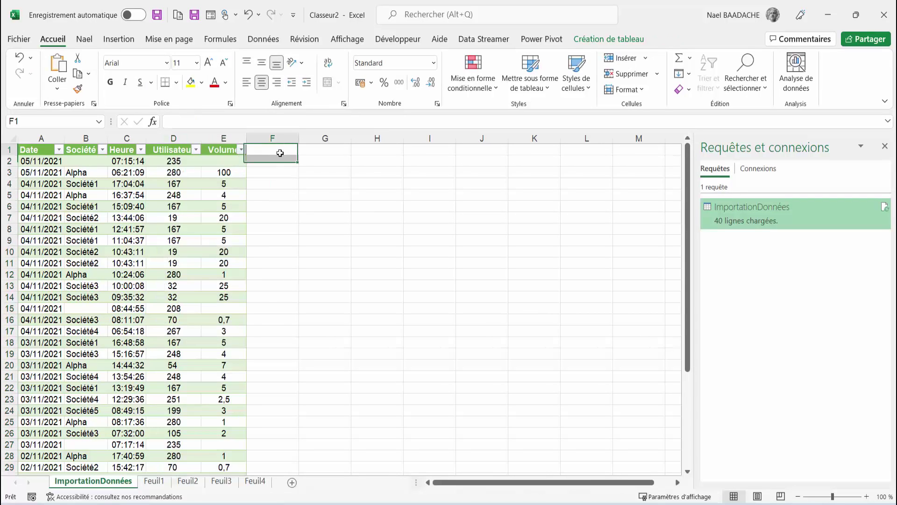
pyautogui.write('Mois')
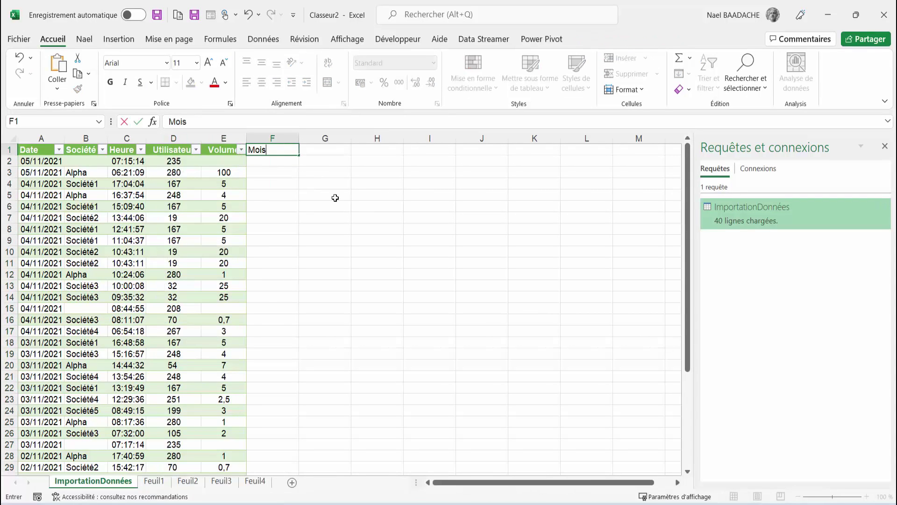
pyautogui.press('Return')
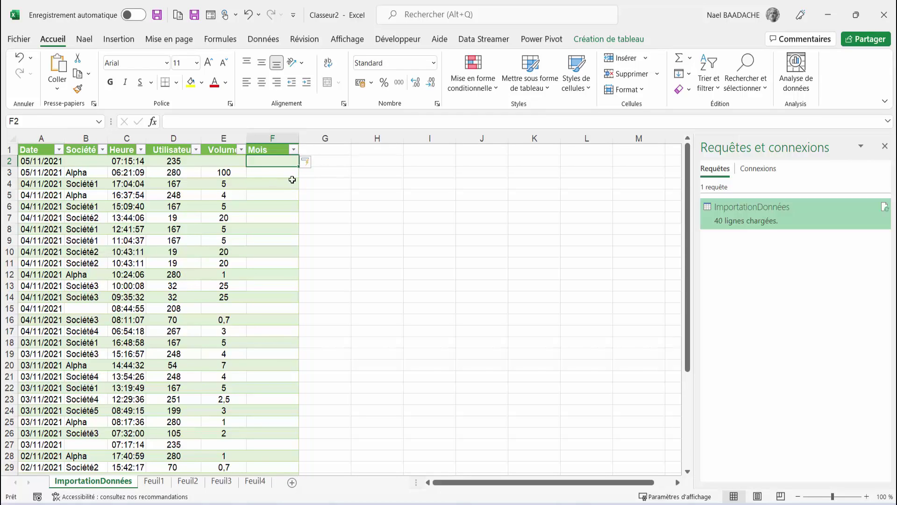
pyautogui.write('=mois')
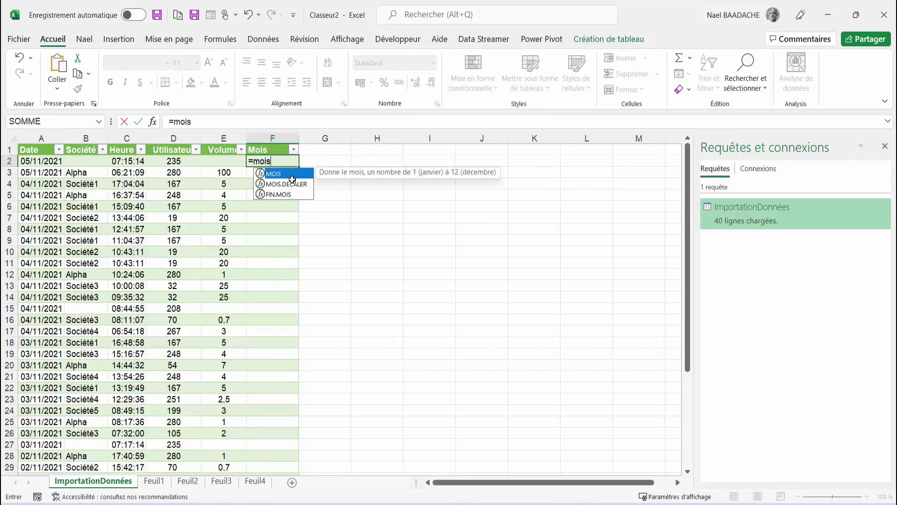
pyautogui.write('(')
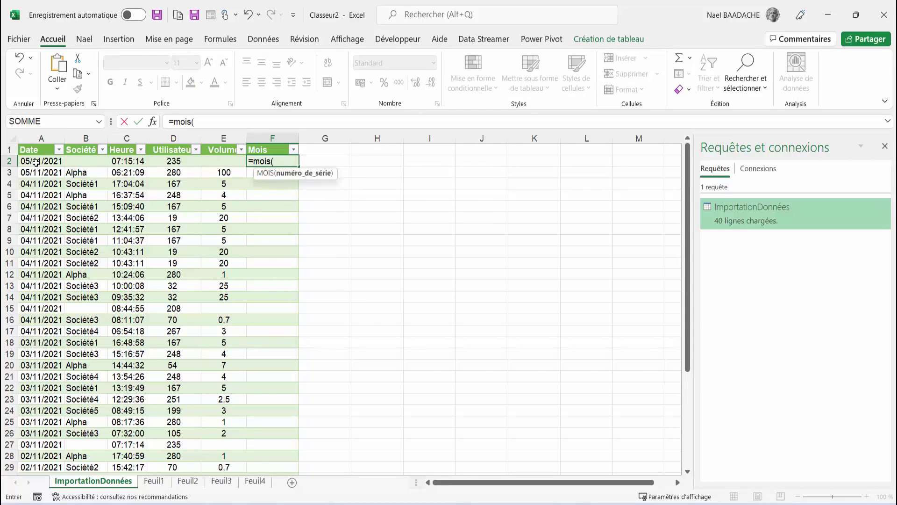
pyautogui.click(36, 162)
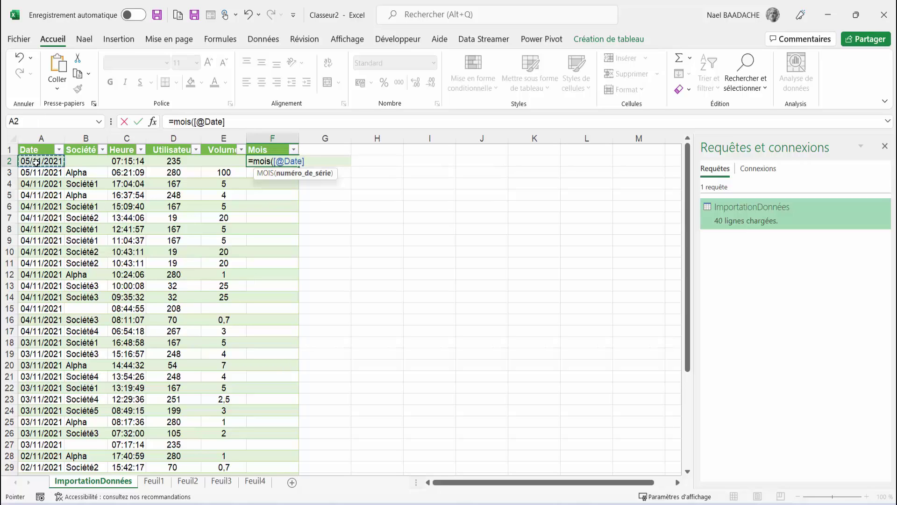
pyautogui.press('Return')
pyautogui.click(374, 236)
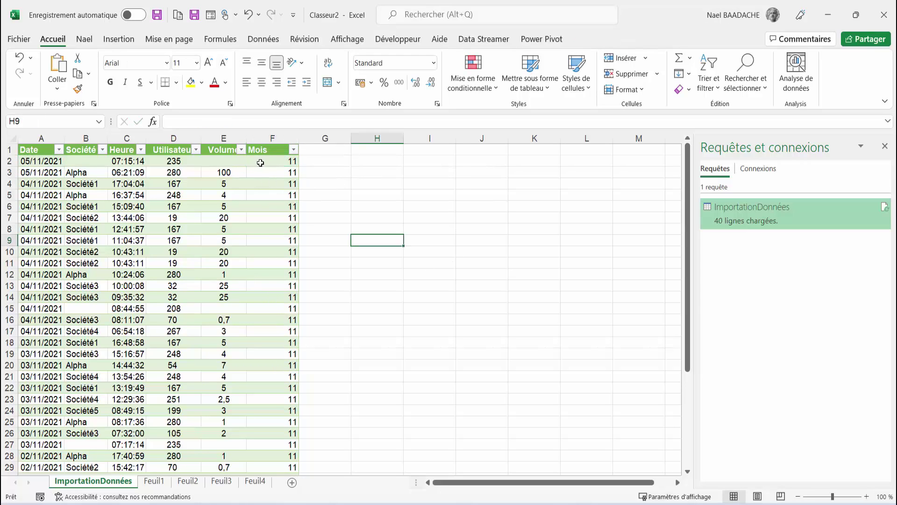
pyautogui.click(267, 162)
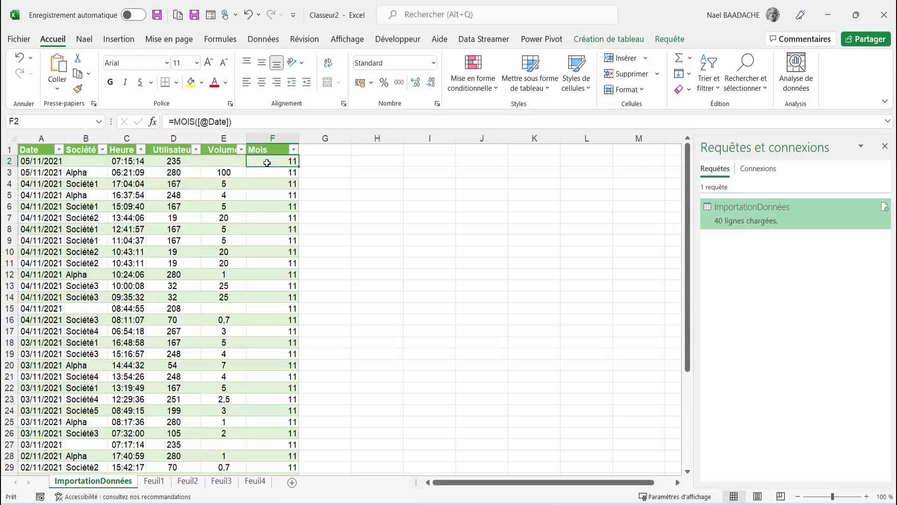
pyautogui.write('=')
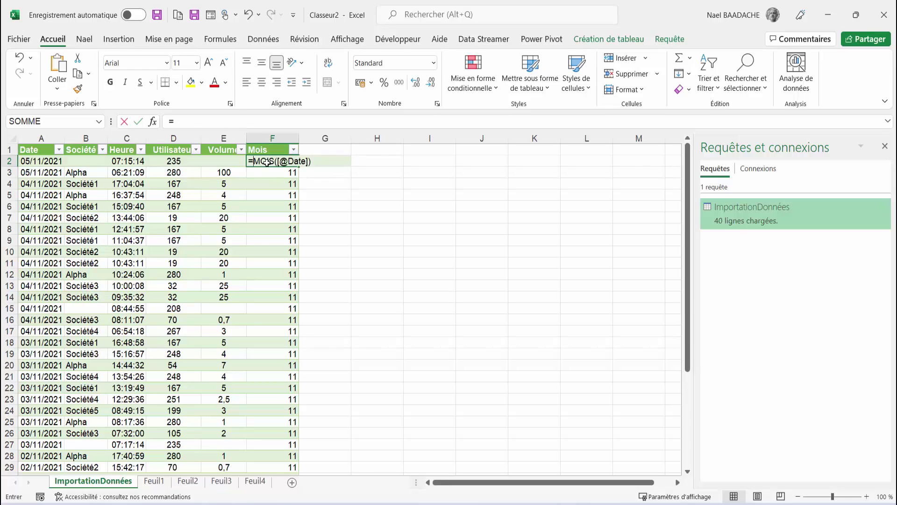
pyautogui.write('texg')
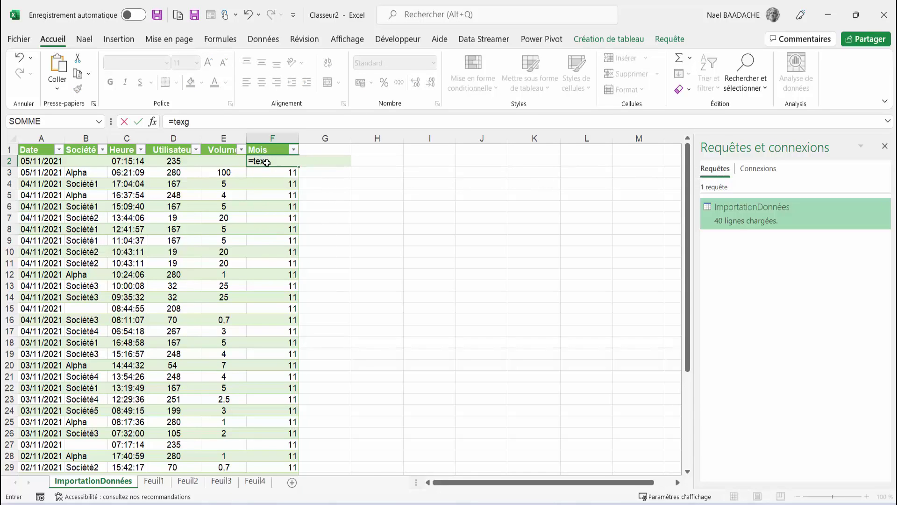
pyautogui.press('BackSpace')
pyautogui.write('te')
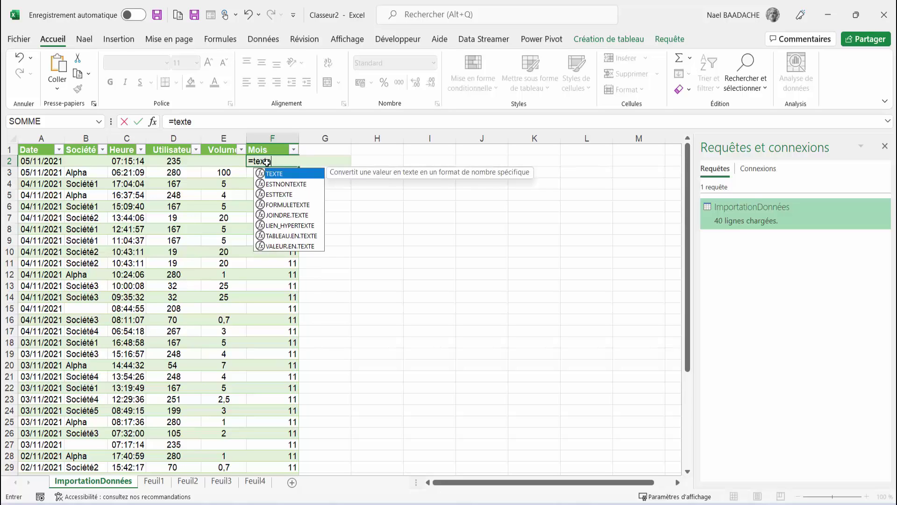
pyautogui.press('Tab')
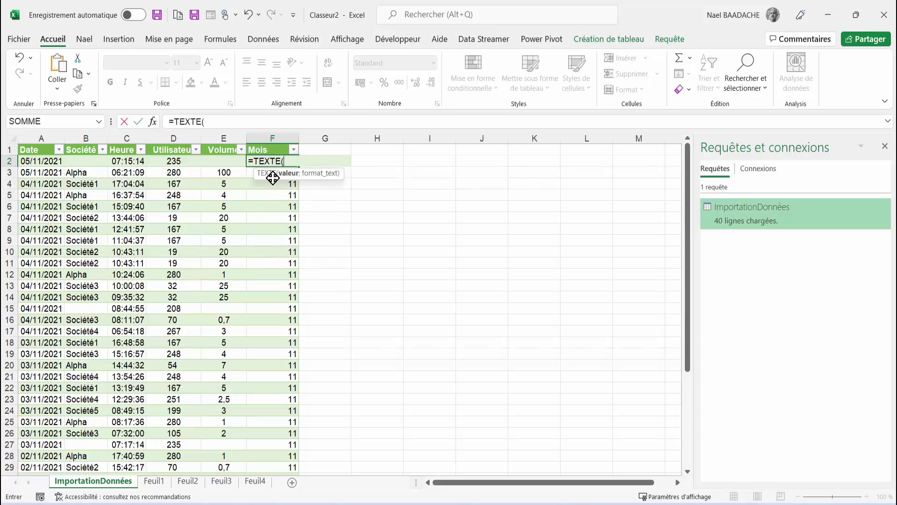
pyautogui.click(34, 158)
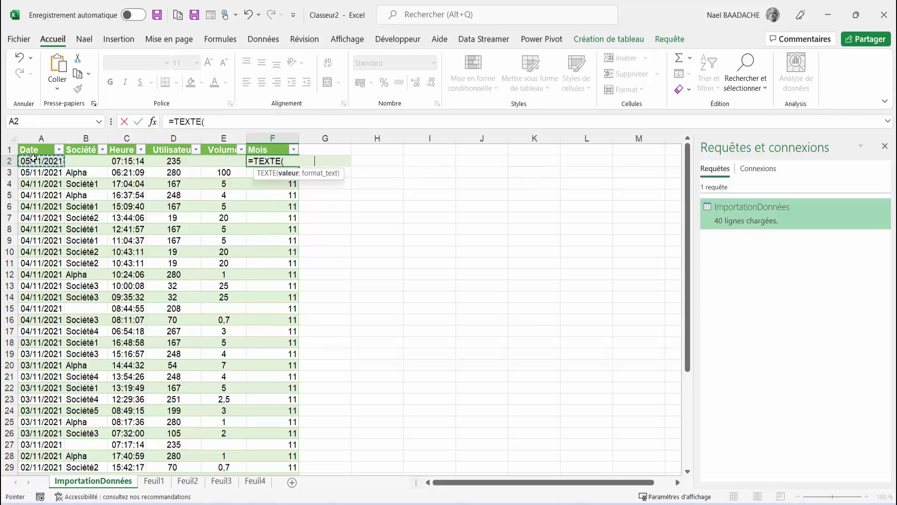
pyautogui.write('[@Date];"')
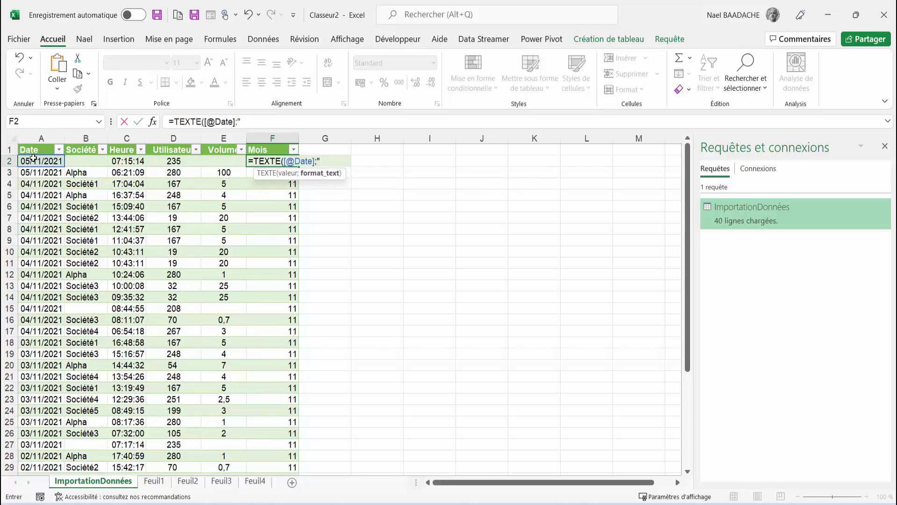
pyautogui.write('mmm"')
pyautogui.write(')')
pyautogui.press('Return')
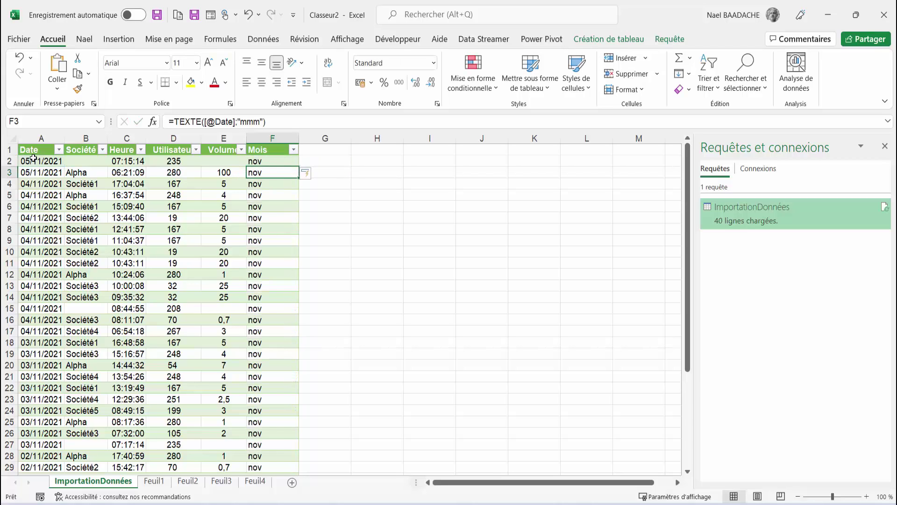
pyautogui.click(256, 161)
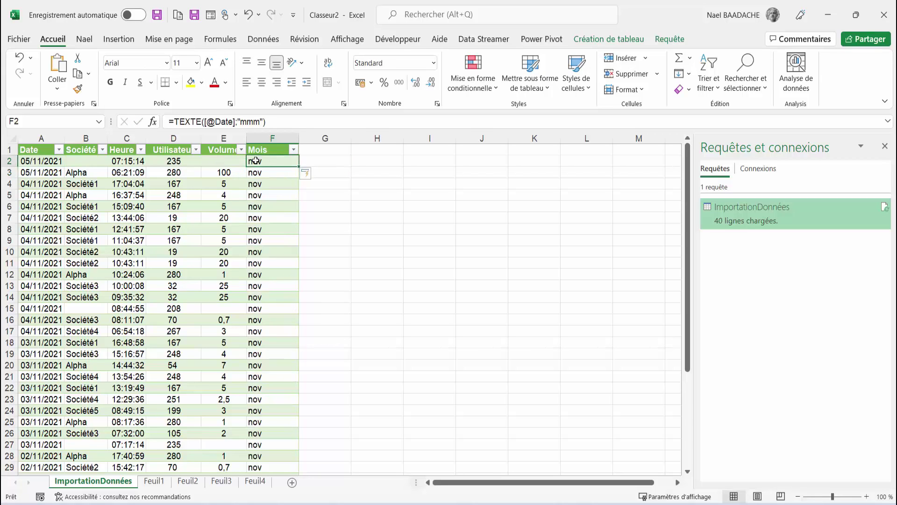
pyautogui.click(259, 121)
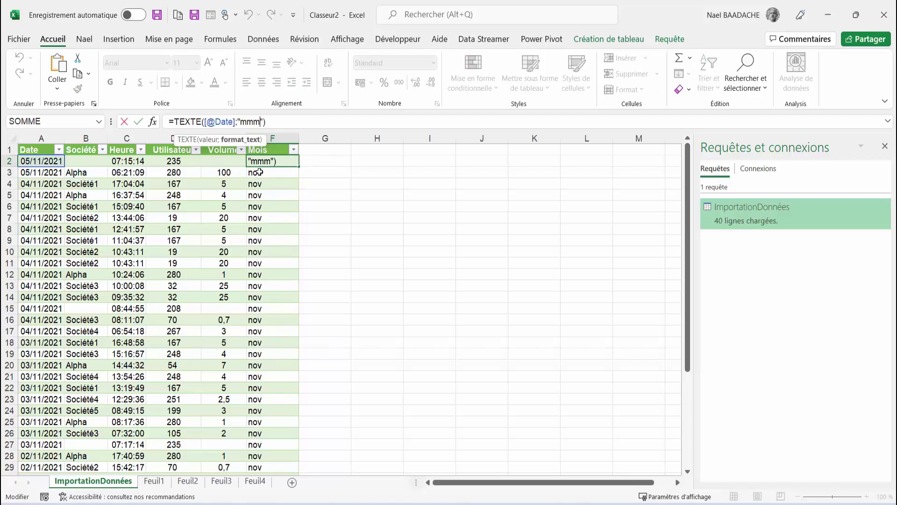
pyautogui.write('m')
pyautogui.press('Return')
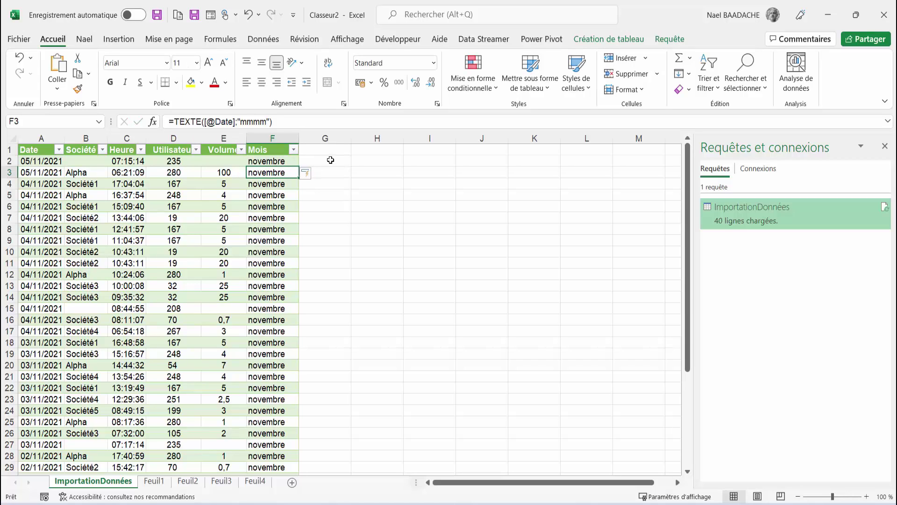
pyautogui.click(331, 150)
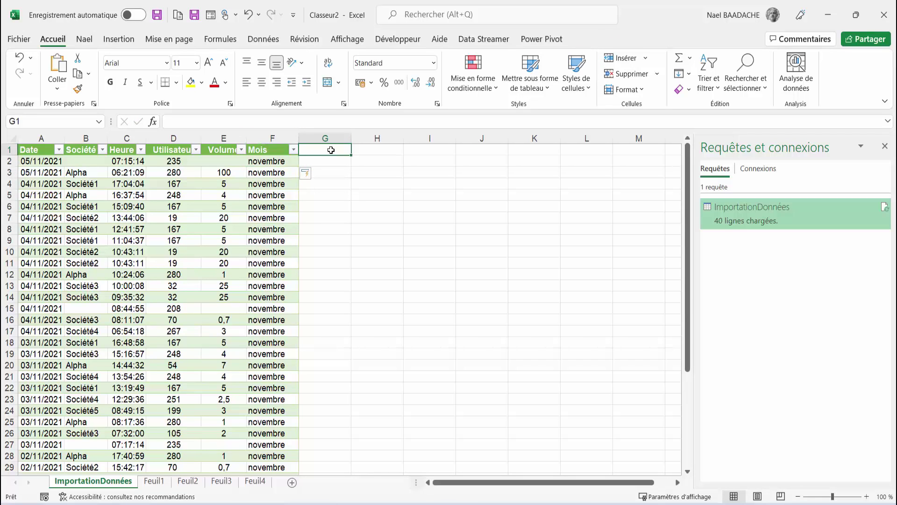
pyautogui.write('Tri')
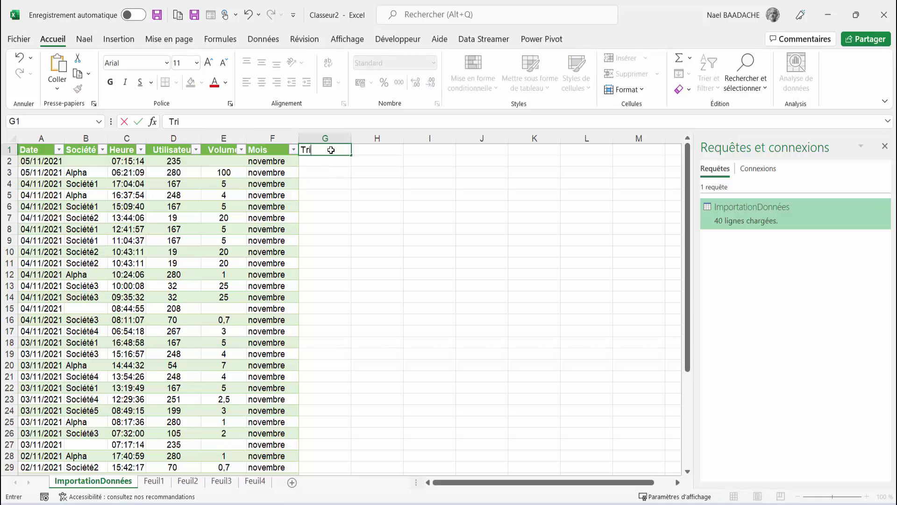
pyautogui.write('mestre')
pyautogui.press('Return')
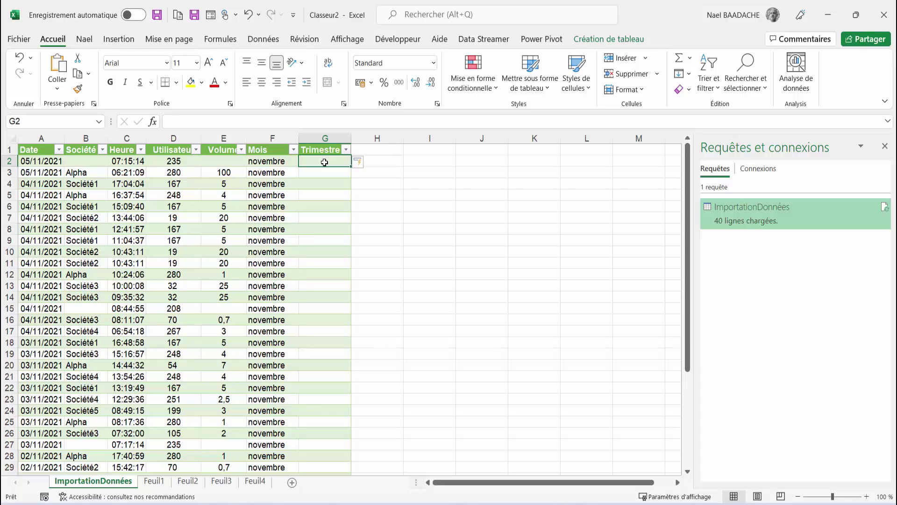
pyautogui.write('ar')
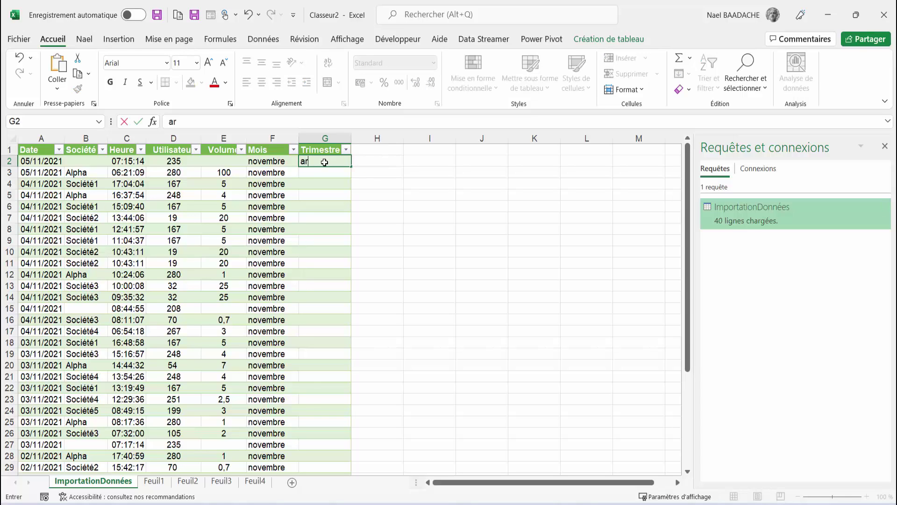
pyautogui.press('BackSpace')
pyautogui.press('BackSpace')
pyautogui.write('=')
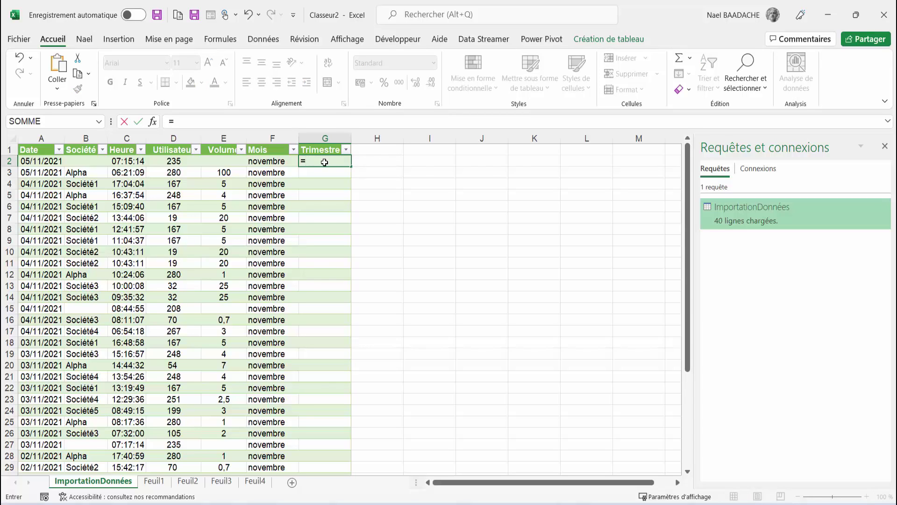
pyautogui.write('arrond')
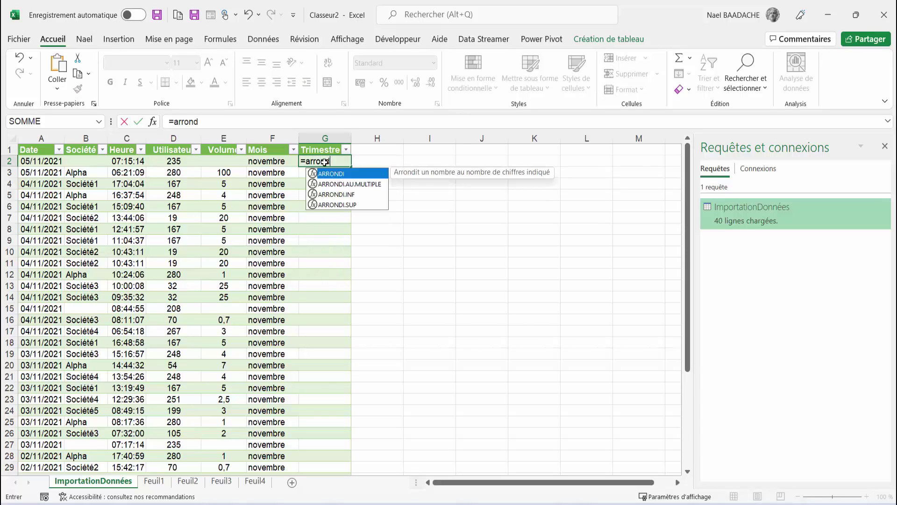
pyautogui.write('i.sup')
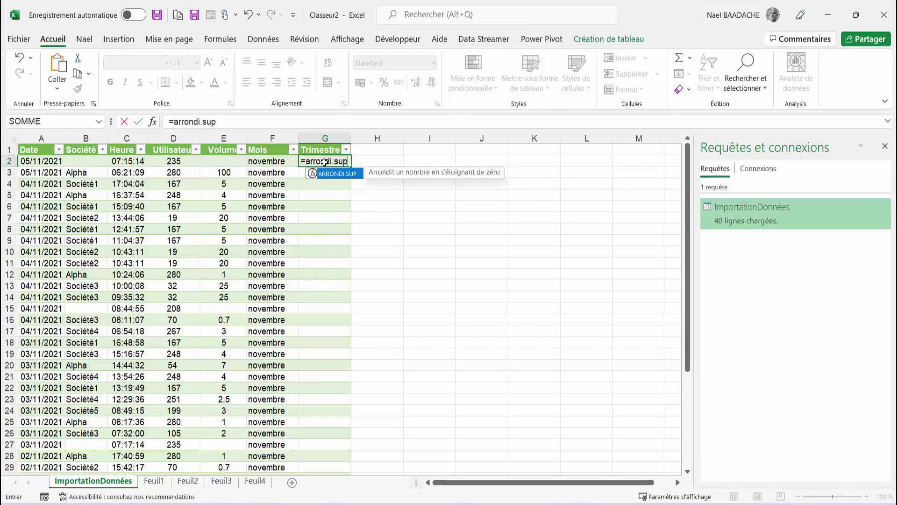
pyautogui.write('(')
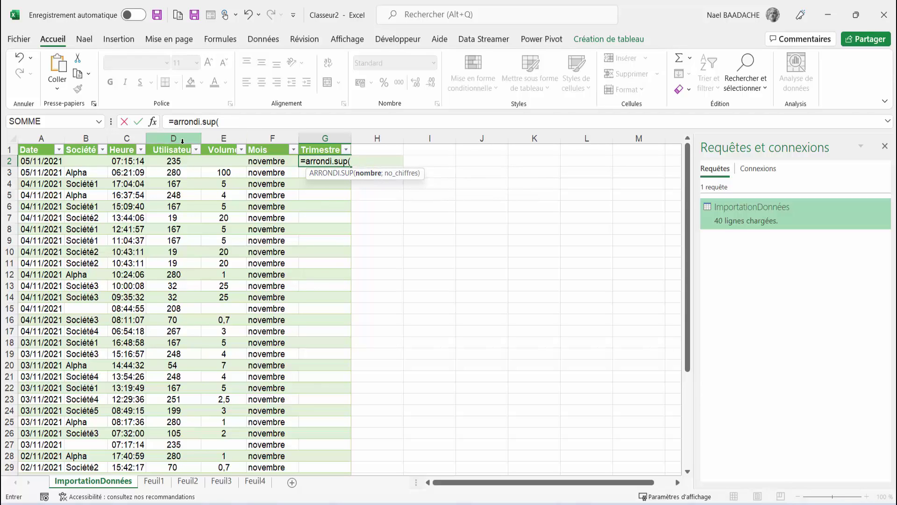
pyautogui.write('mois(')
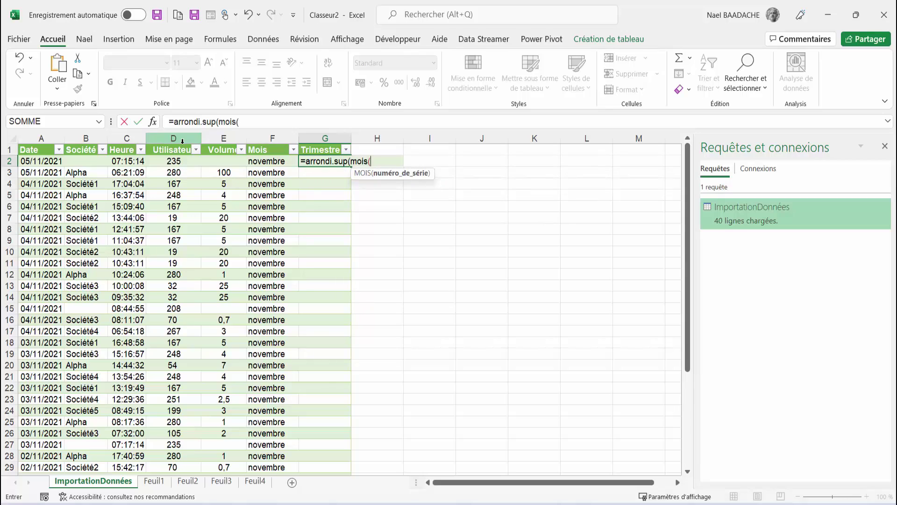
pyautogui.click(30, 161)
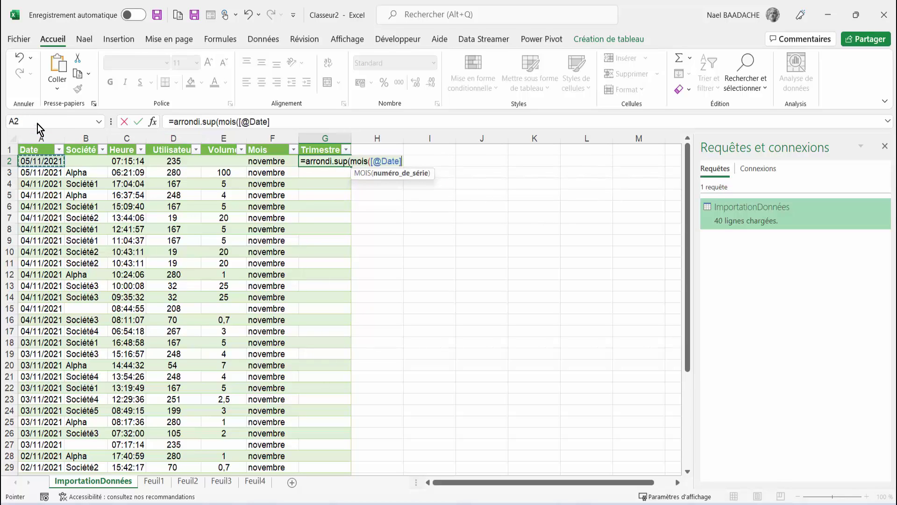
pyautogui.write(')')
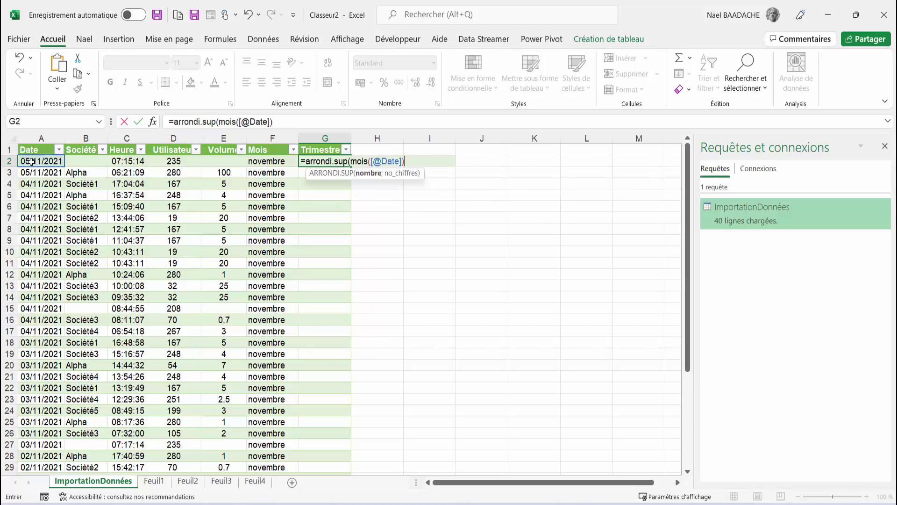
pyautogui.write('/3')
pyautogui.write(';0')
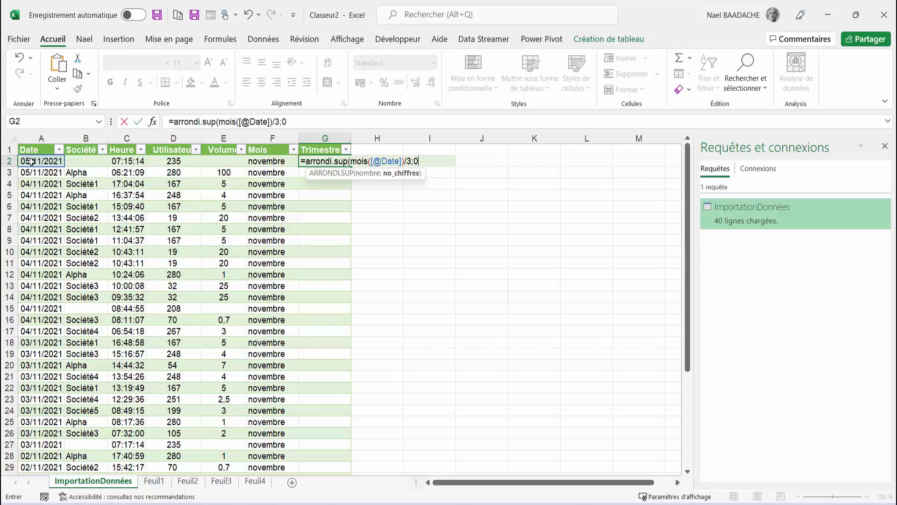
pyautogui.write(')')
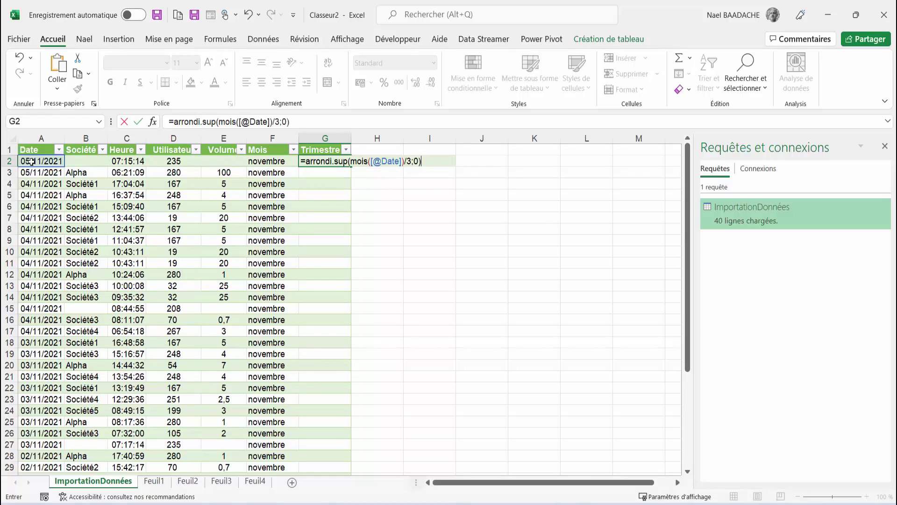
pyautogui.press('Return')
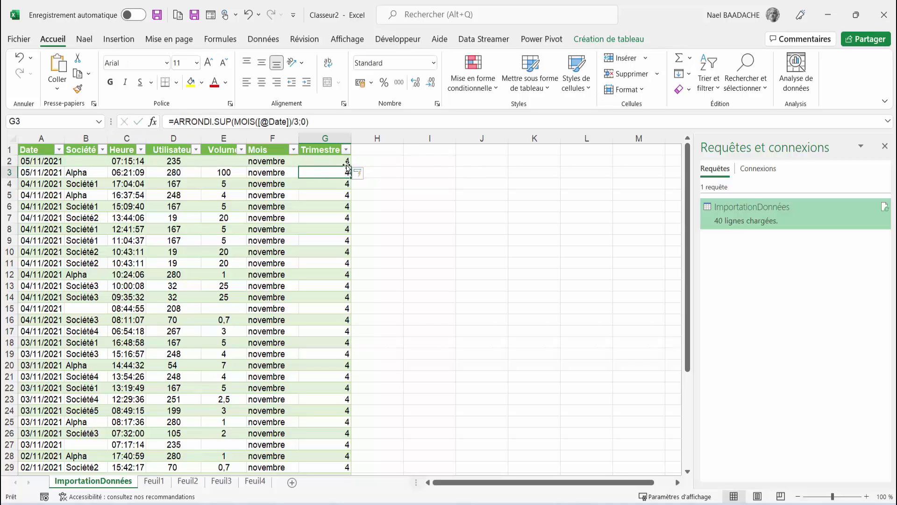
pyautogui.click(43, 161)
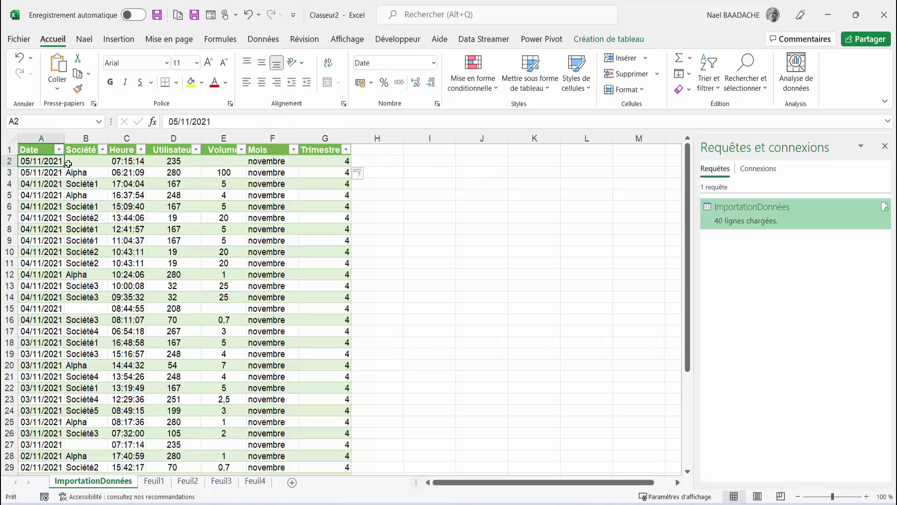
pyautogui.click(304, 161)
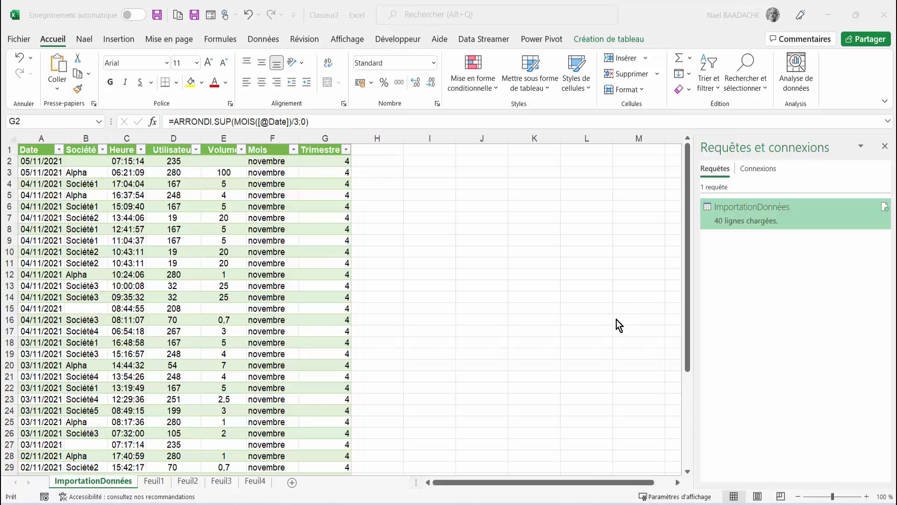
pyautogui.click(262, 242)
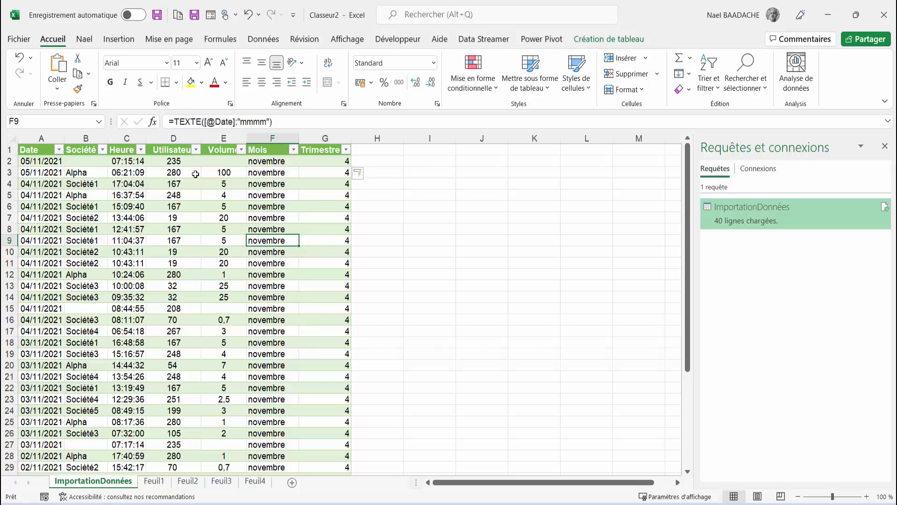
pyautogui.click(166, 229)
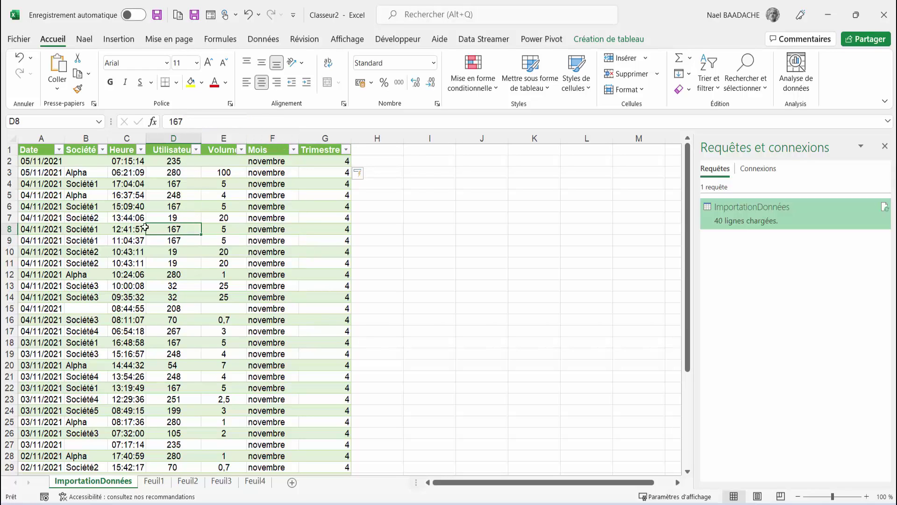
# Step: Insert a pivot table on a new sheet with Mois as rows and summed Volume as values
pyautogui.click(118, 39)
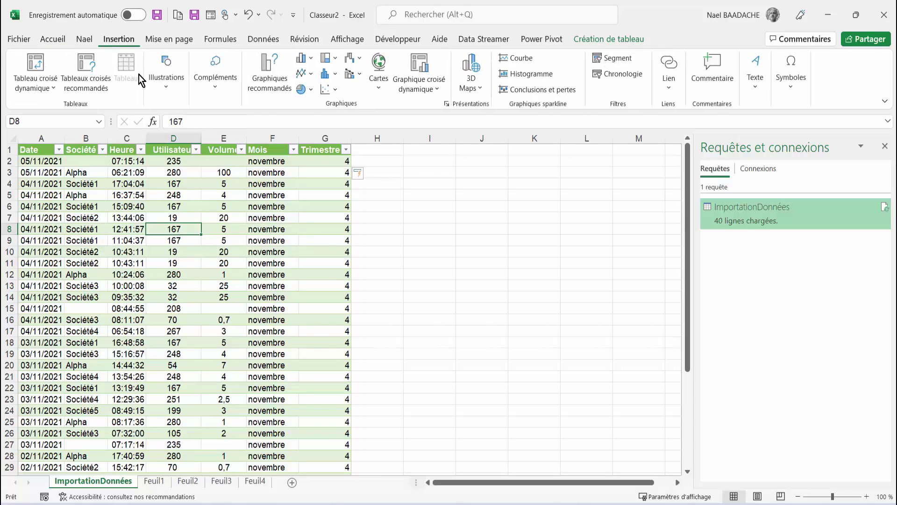
pyautogui.click(34, 63)
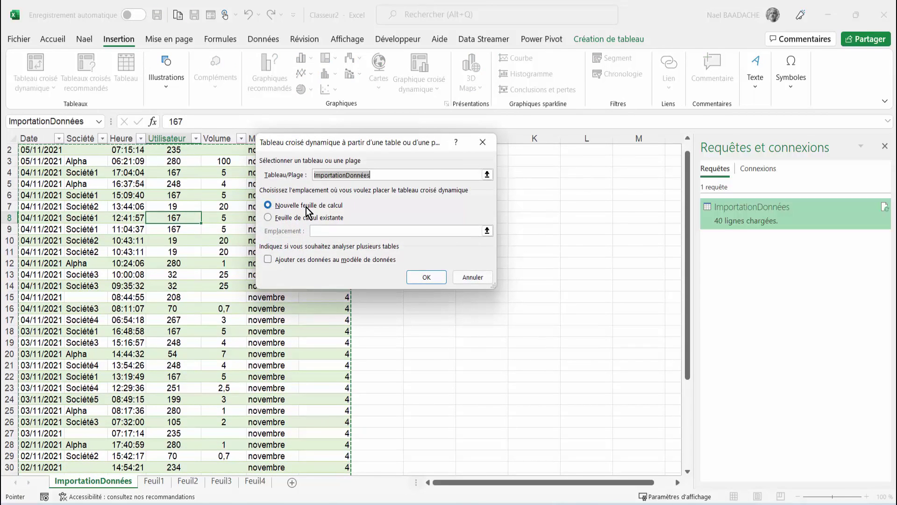
pyautogui.click(425, 278)
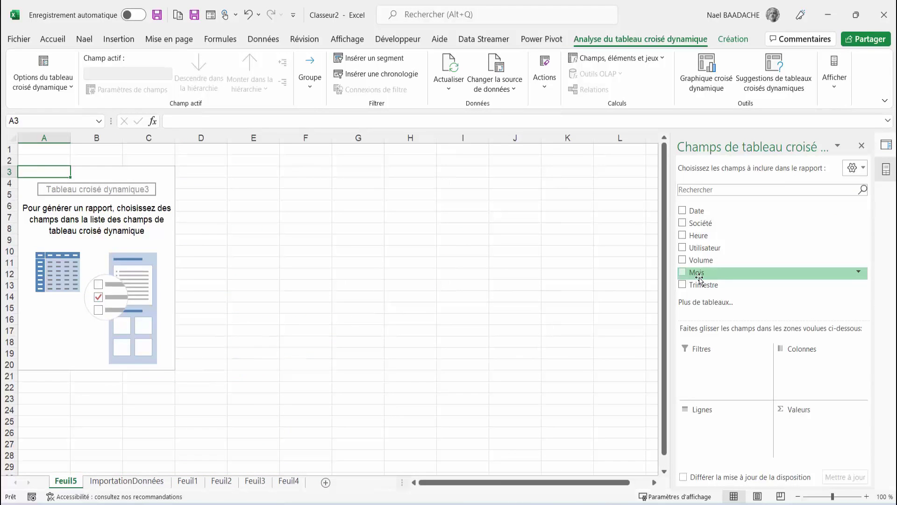
pyautogui.moveTo(699, 279); pyautogui.dragTo(705, 426)
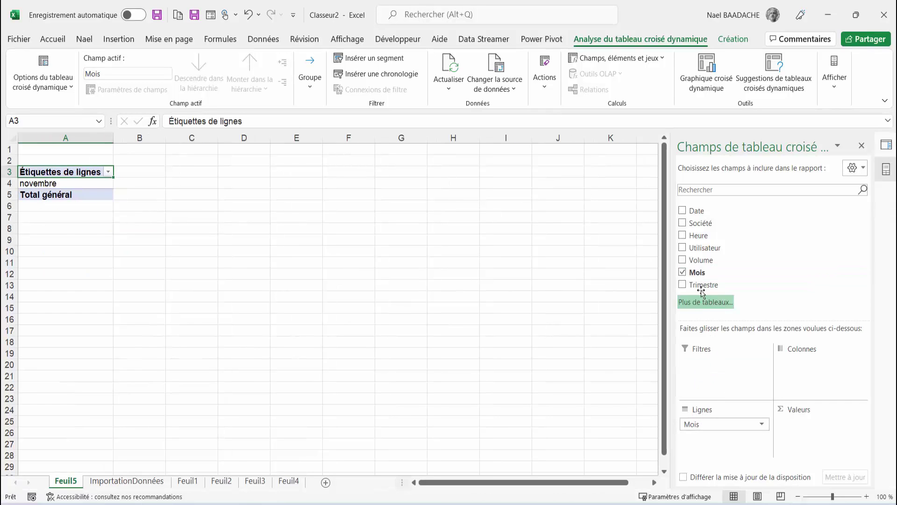
pyautogui.moveTo(691, 260); pyautogui.dragTo(810, 435)
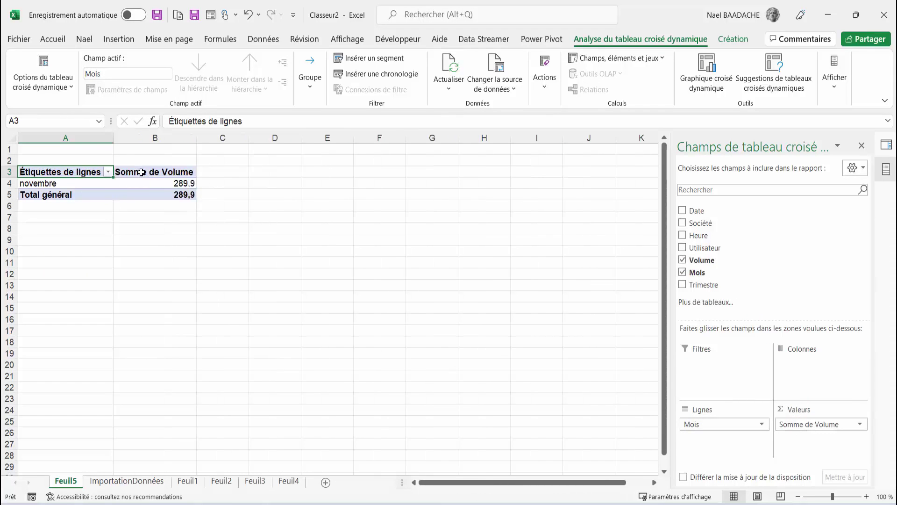
pyautogui.click(141, 171)
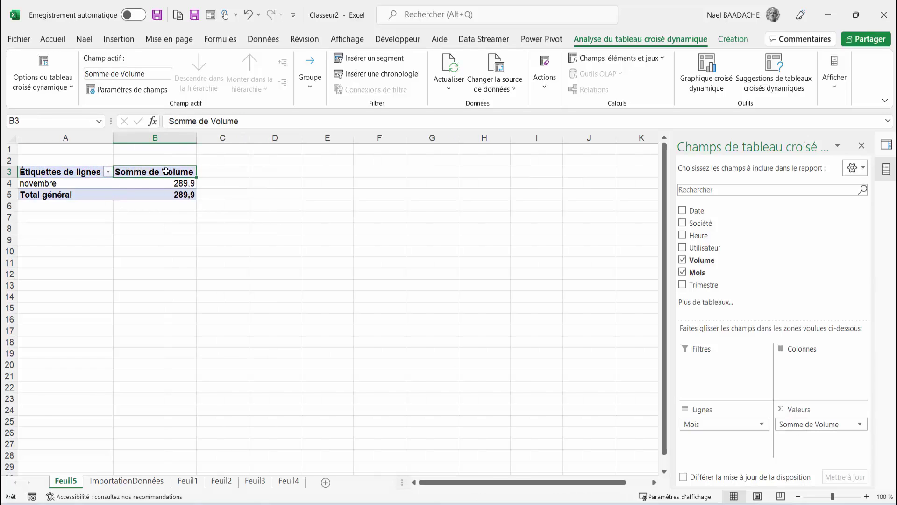
# Step: Rename the Somme de Volume header to Volume, adding a leading space to avoid the duplicate-name warning
pyautogui.moveTo(210, 121); pyautogui.dragTo(168, 121)
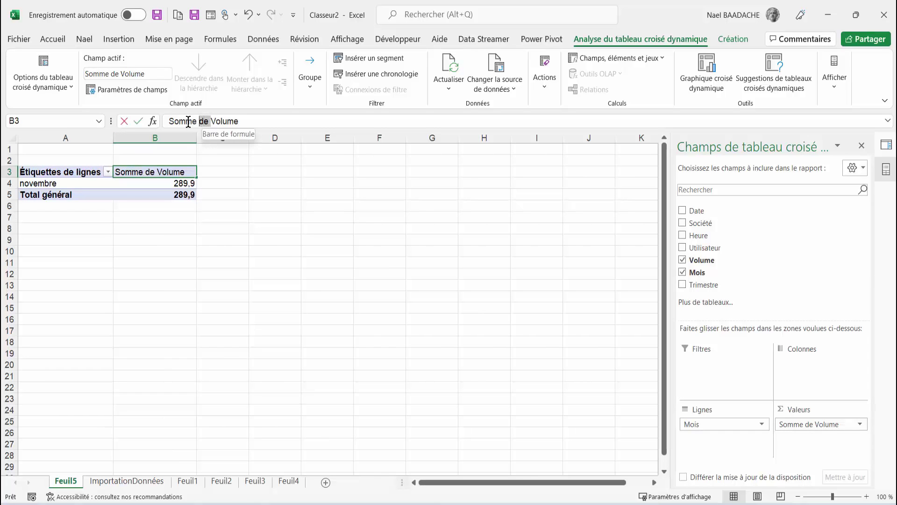
pyautogui.press('BackSpace')
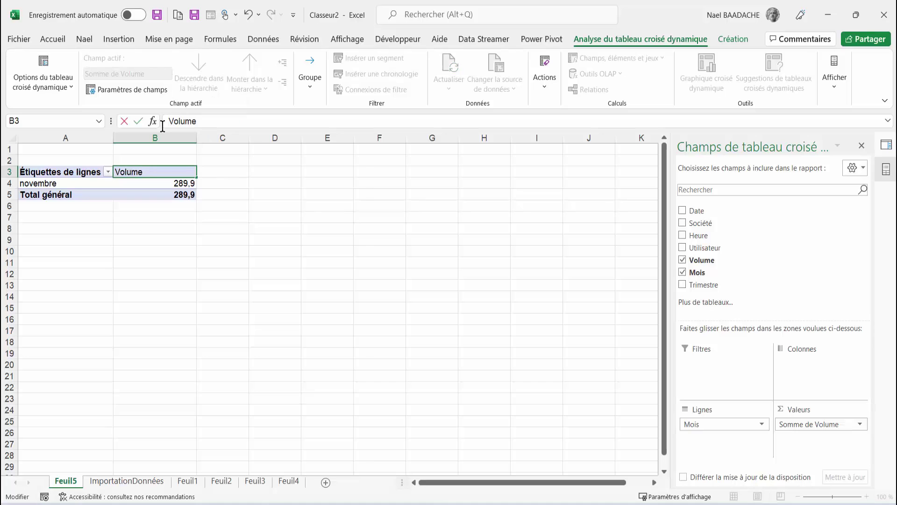
pyautogui.press('Return')
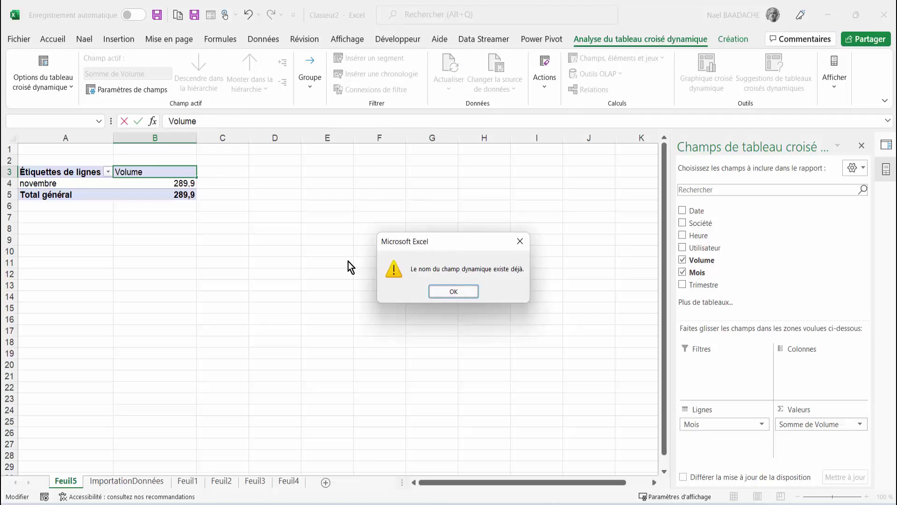
pyautogui.click(460, 296)
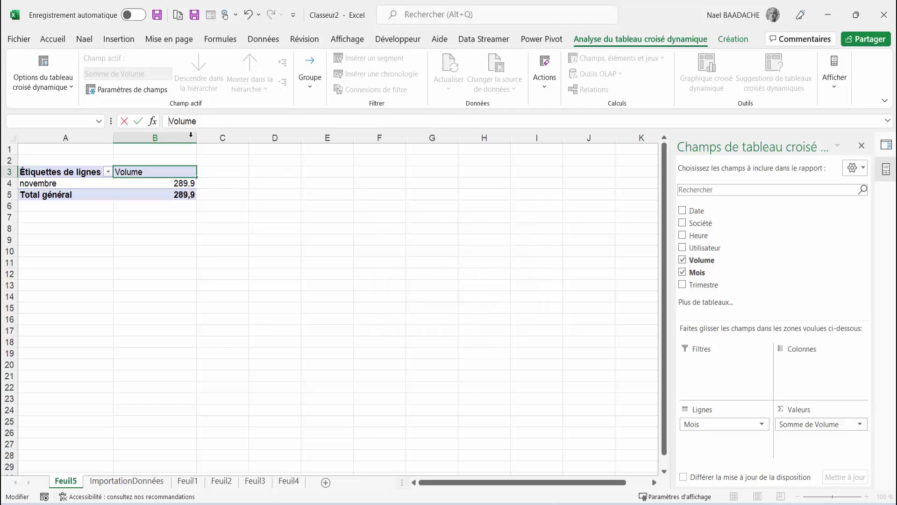
pyautogui.click(169, 121)
pyautogui.press('Return')
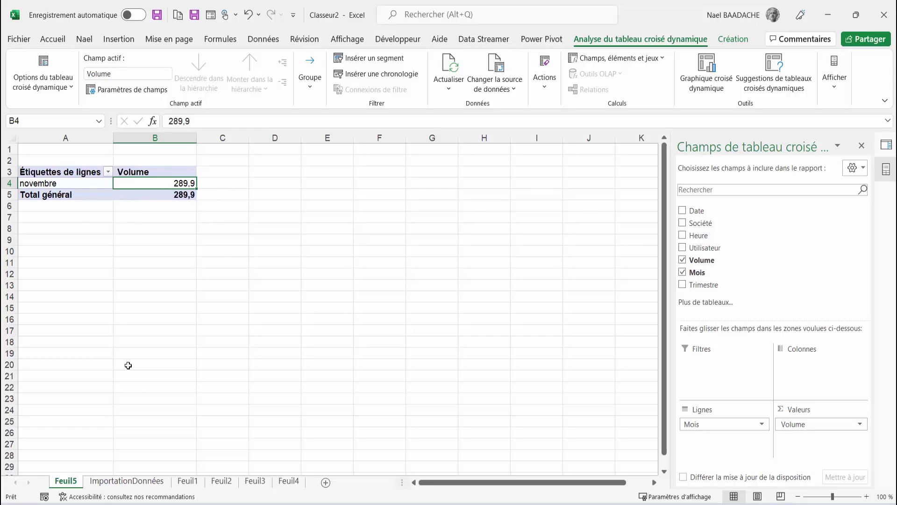
# Step: Review the ImportationDonnées data sheet, then return to the Feuil5 pivot
pyautogui.click(138, 481)
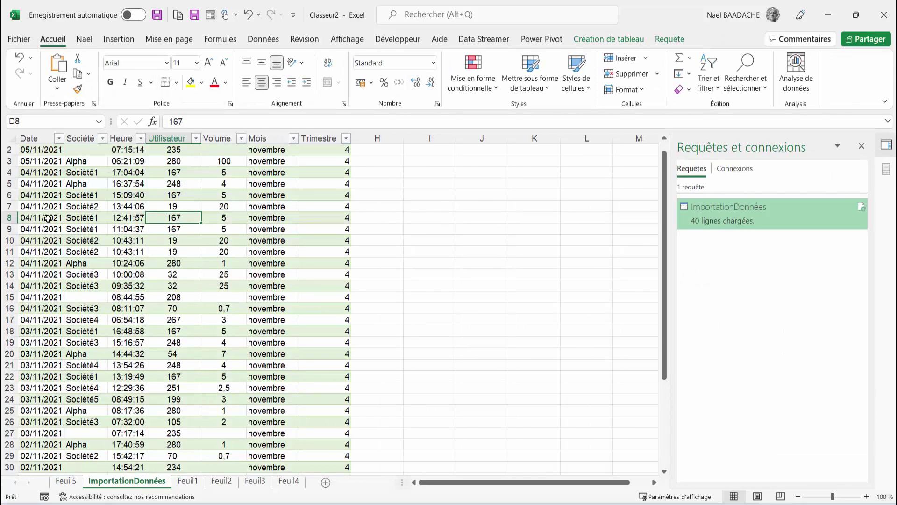
pyautogui.scroll(-6, 48, 218)
pyautogui.scroll(-1, 48, 219)
pyautogui.scroll(8, 48, 220)
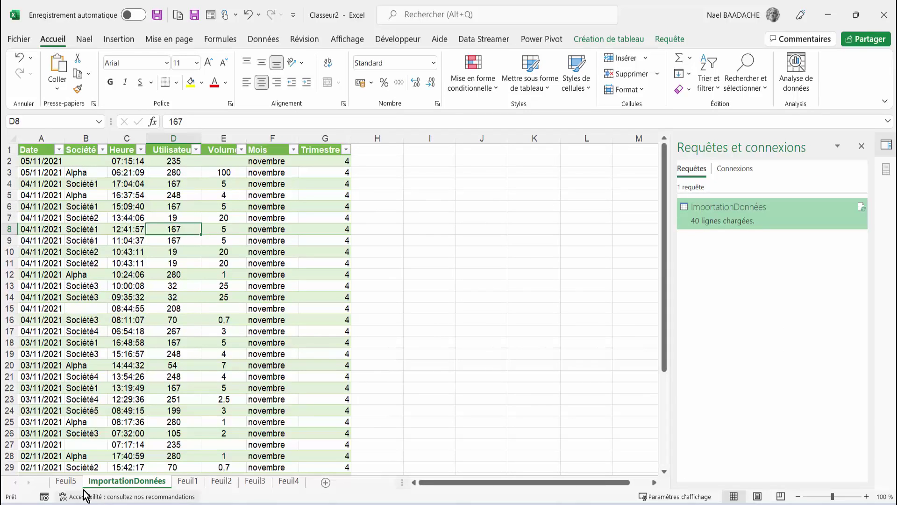
pyautogui.click(66, 481)
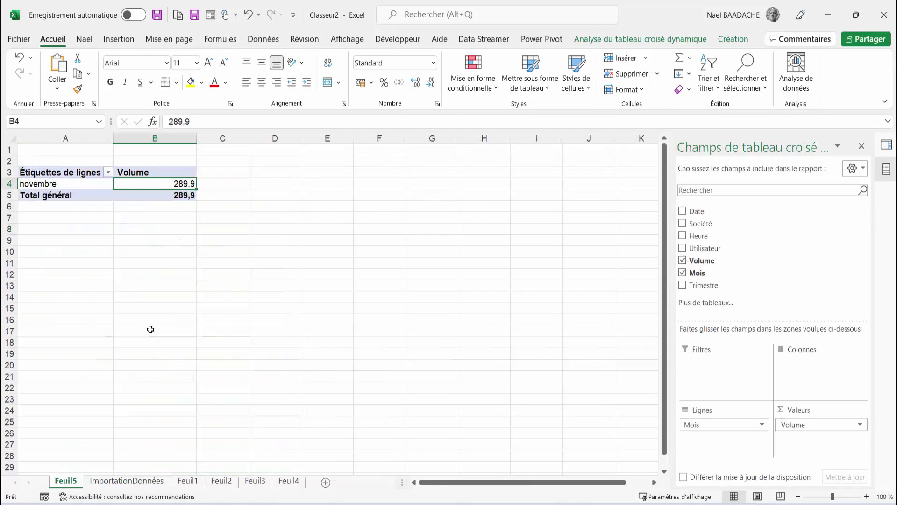
# Step: Format the pivot's Volume values as custom # ##0,00 with an m3 suffix, showing 289,90 m3
pyautogui.moveTo(178, 184)
pyautogui.rightClick(179, 186)
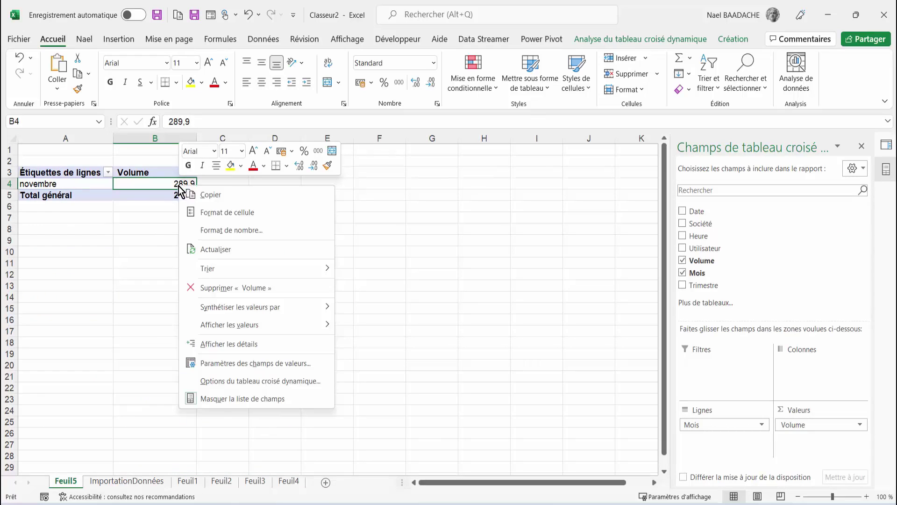
pyautogui.click(211, 364)
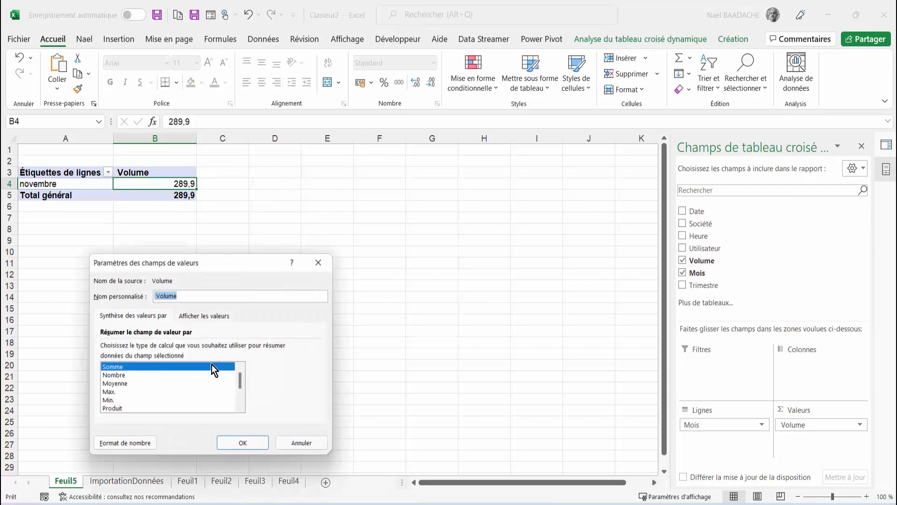
pyautogui.click(133, 446)
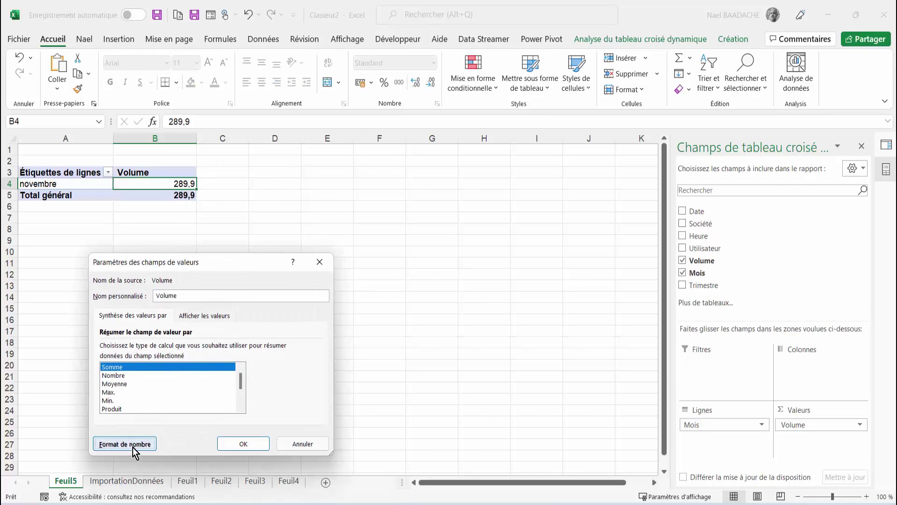
pyautogui.click(92, 341)
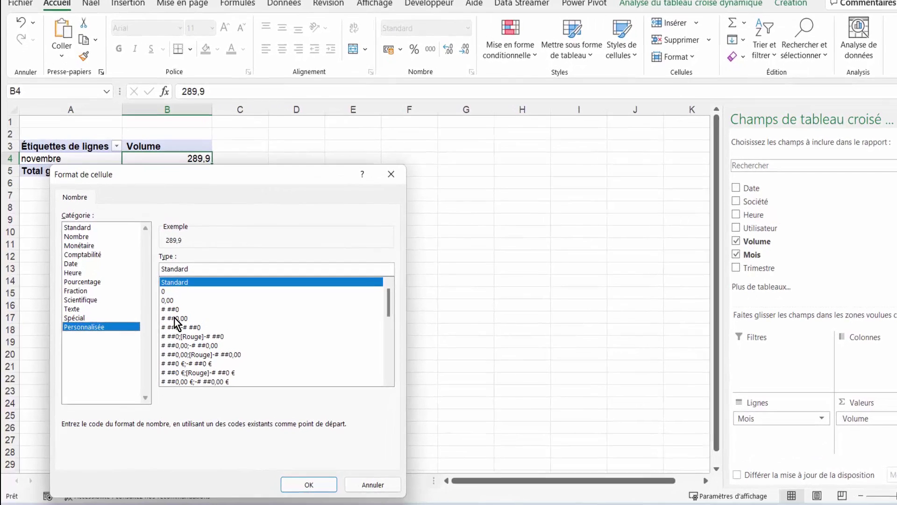
pyautogui.click(175, 318)
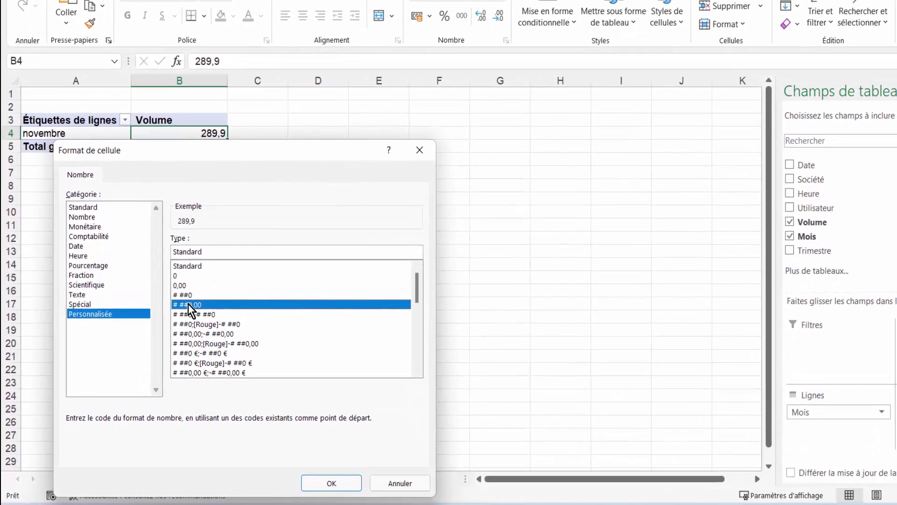
pyautogui.click(209, 252)
pyautogui.write('"')
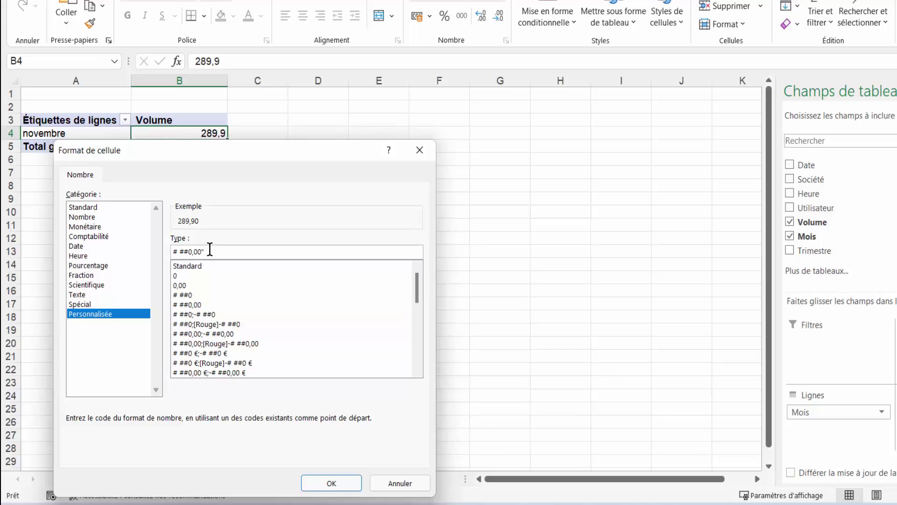
pyautogui.write('n')
pyautogui.write('3"')
pyautogui.click(334, 483)
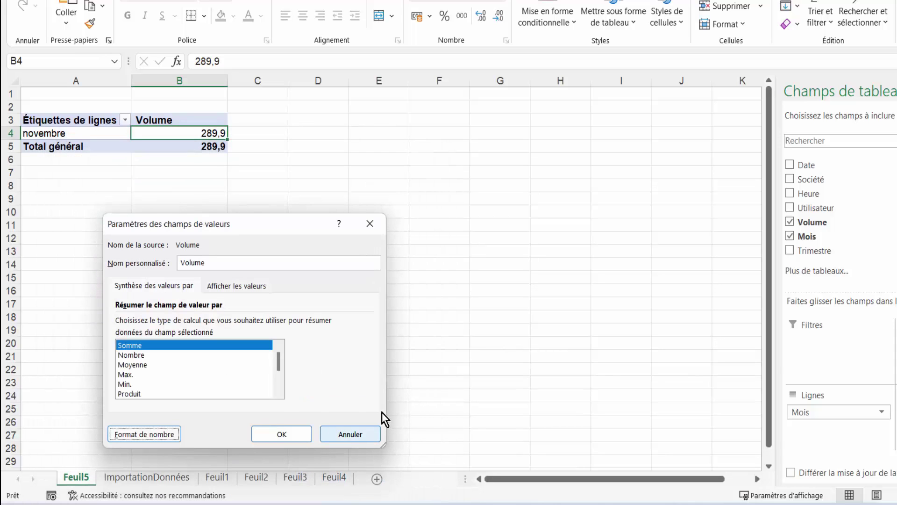
pyautogui.click(282, 431)
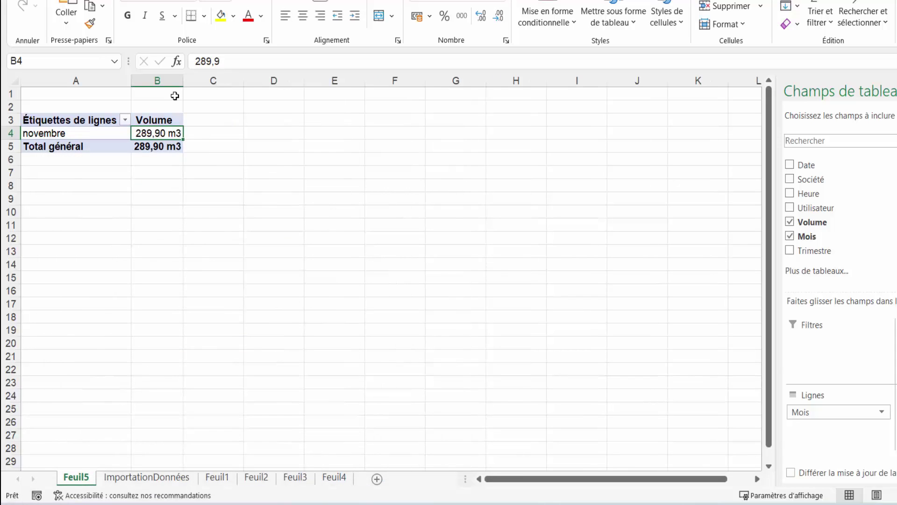
# Step: Centre the Volume header, refresh the pivot and widen column B to 18,80
pyautogui.moveTo(186, 80); pyautogui.dragTo(220, 81)
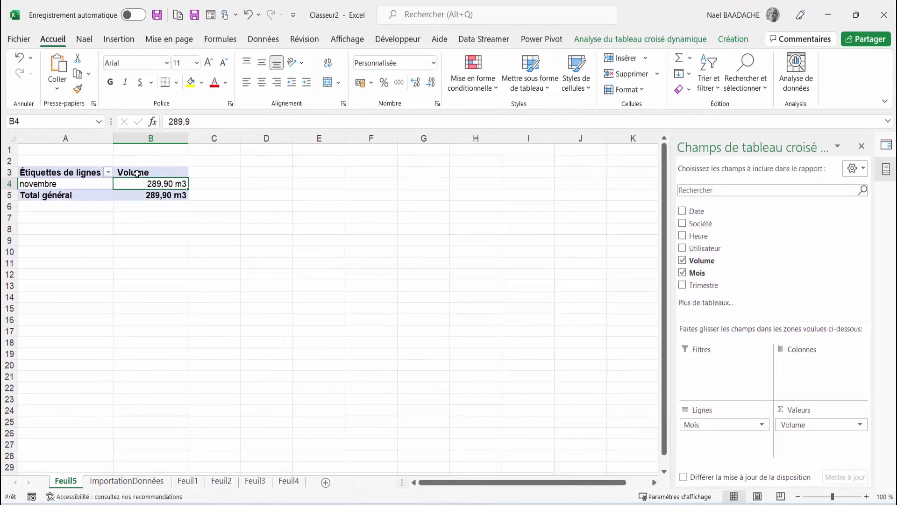
pyautogui.click(145, 174)
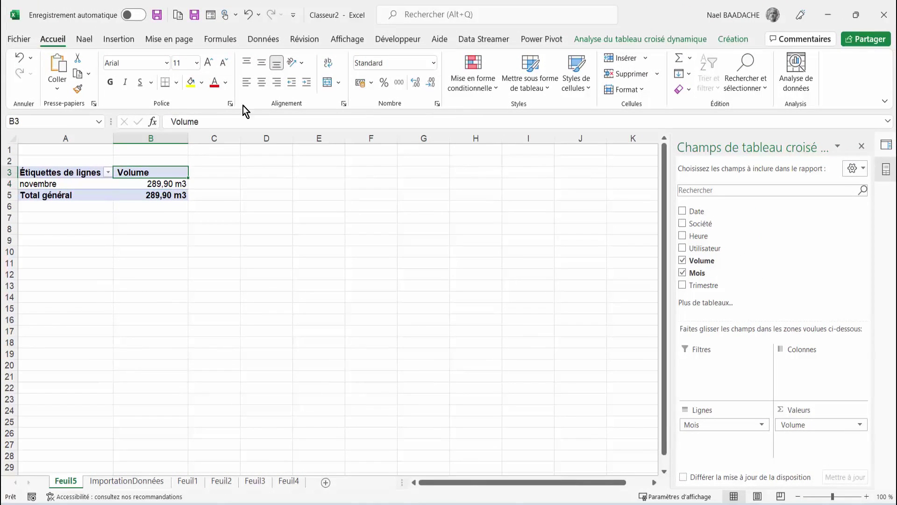
pyautogui.click(261, 84)
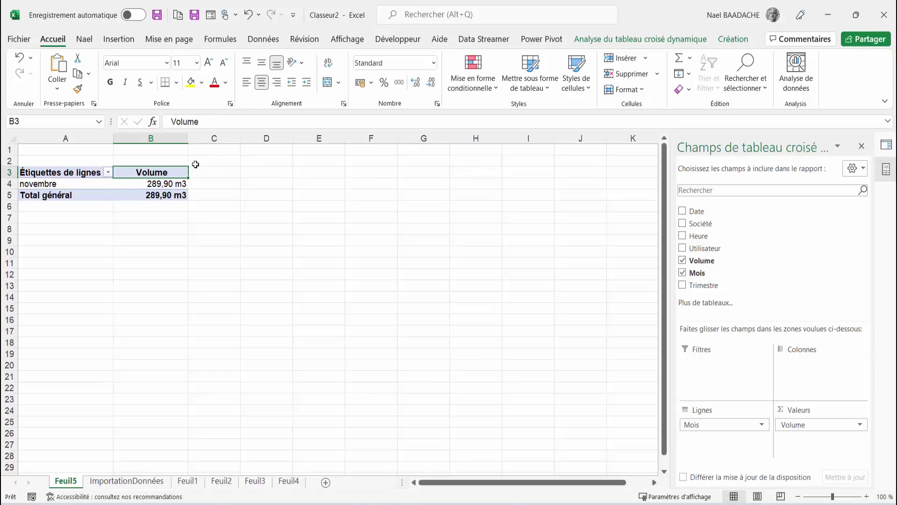
pyautogui.rightClick(165, 174)
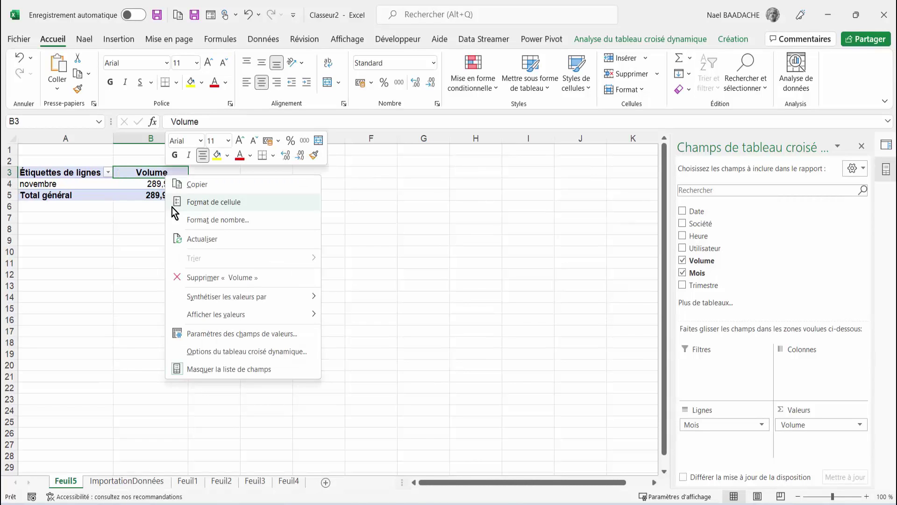
pyautogui.click(192, 237)
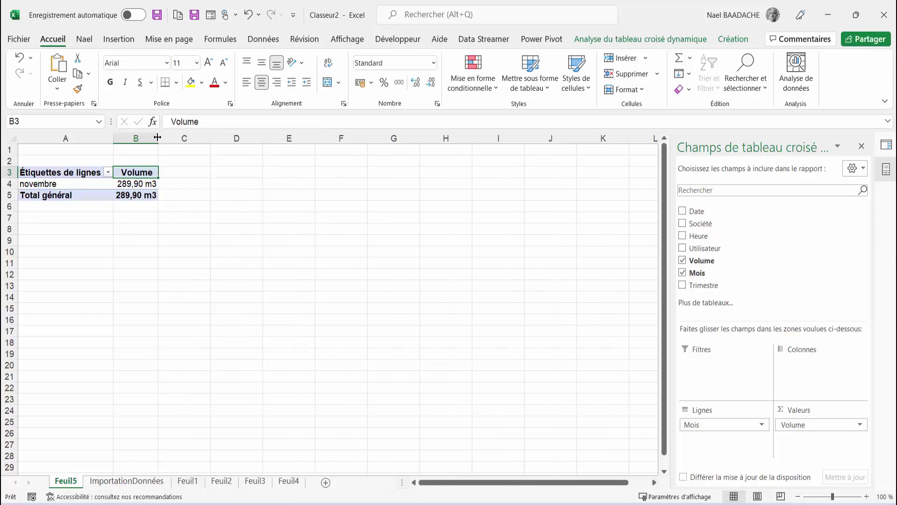
pyautogui.moveTo(157, 137); pyautogui.dragTo(205, 135)
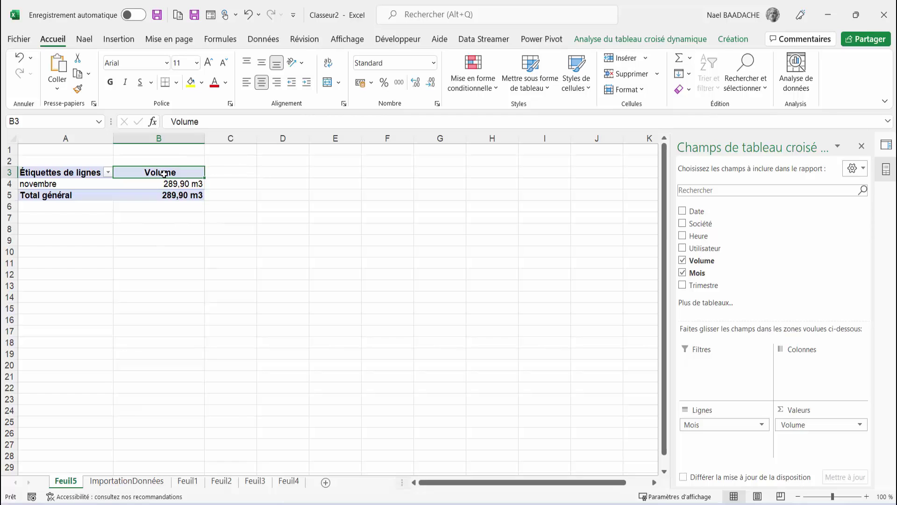
# Step: Turn off the pivot table's auto-fit column widths on update so column B keeps its width
pyautogui.rightClick(165, 177)
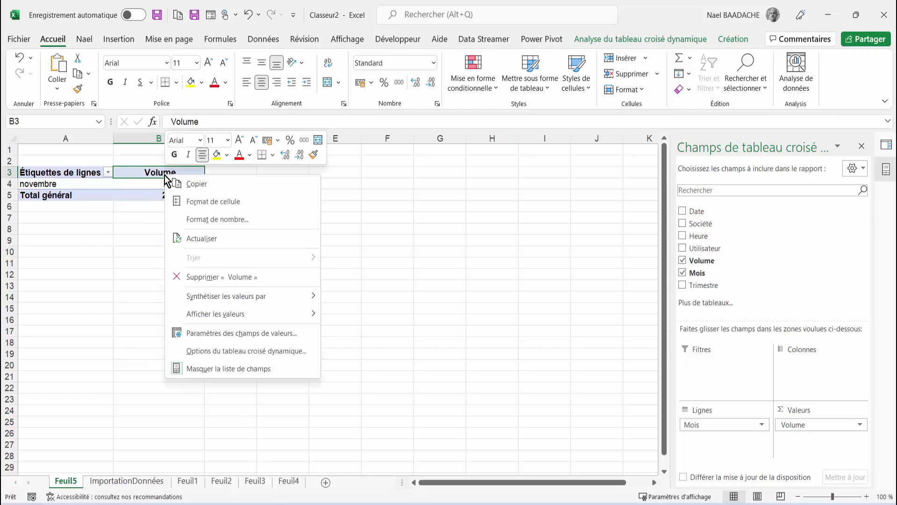
pyautogui.click(189, 351)
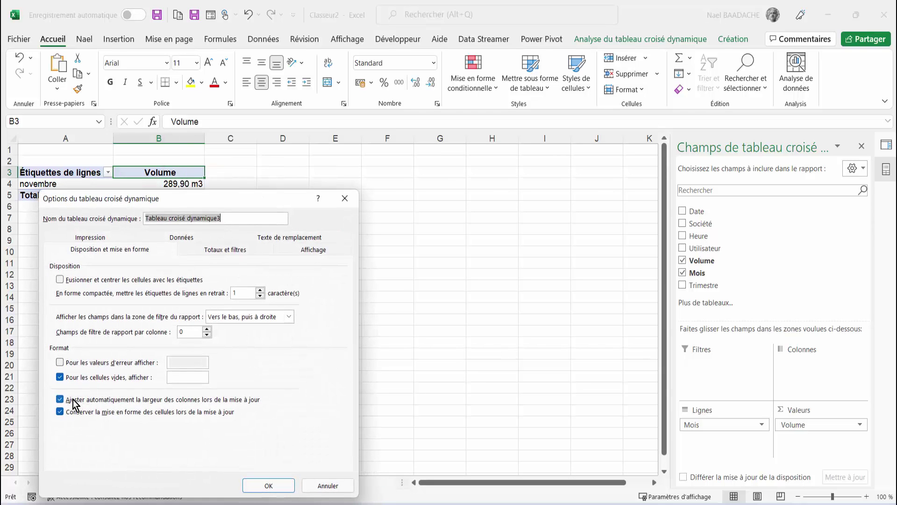
pyautogui.click(60, 400)
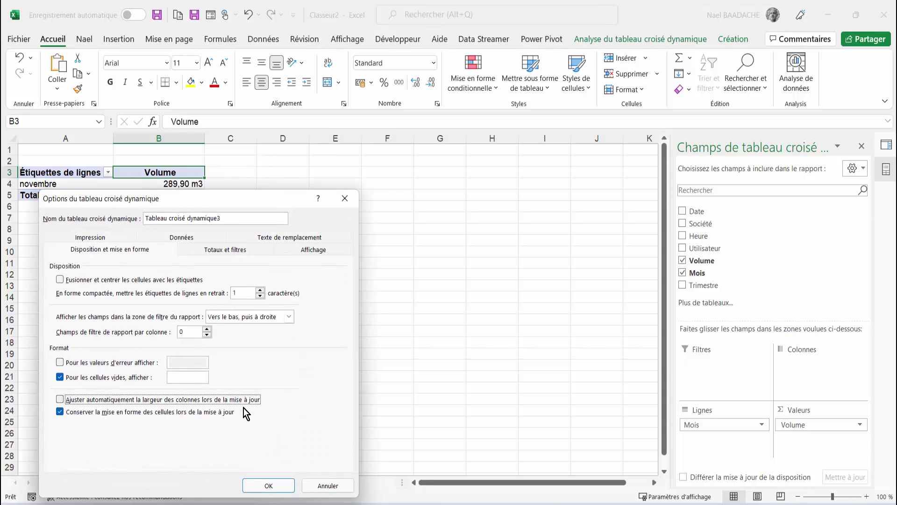
pyautogui.click(276, 488)
pyautogui.click(155, 185)
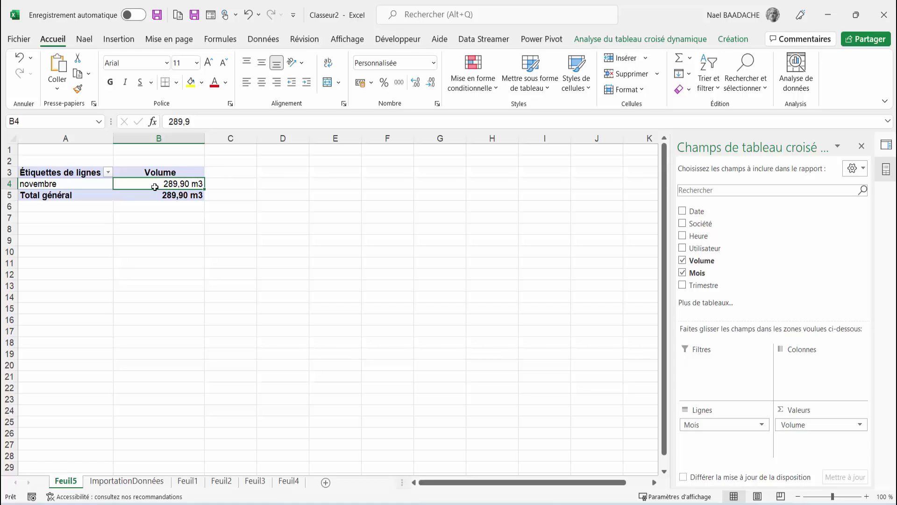
# Step: Select the 27/10 and 28/10 access lines in ImportationDonnéesBis.txt
pyautogui.hotkey('alt', 'Tab')
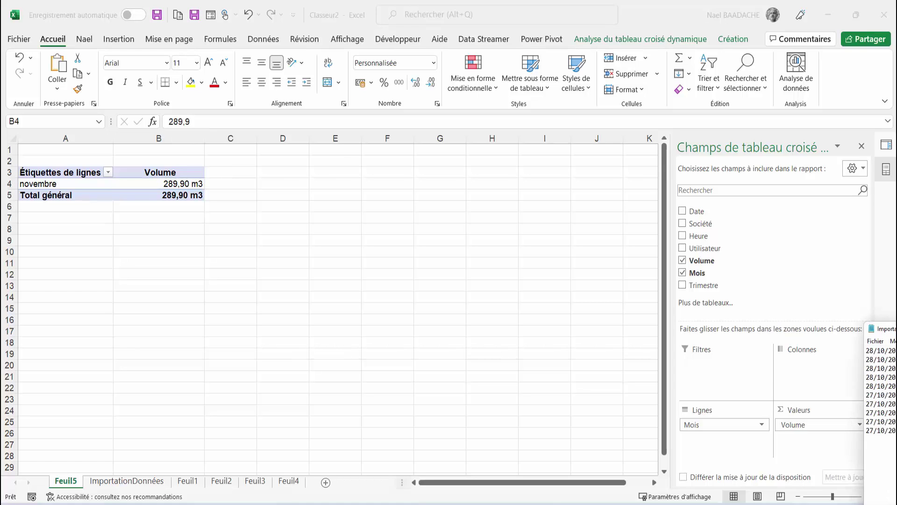
pyautogui.moveTo(677, 159); pyautogui.dragTo(634, 88)
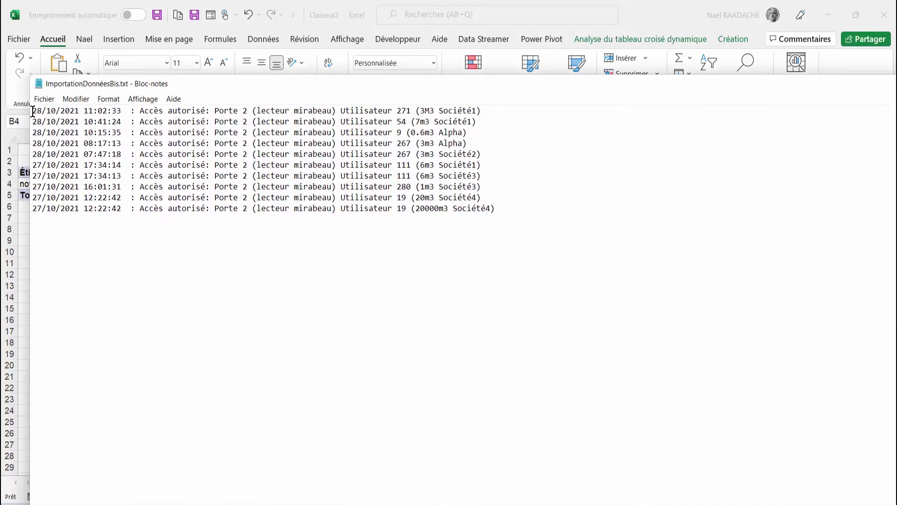
pyautogui.moveTo(32, 110)
pyautogui.mouseDown()
pyautogui.moveTo(372, 156)
pyautogui.moveTo(498, 210)
pyautogui.mouseUp()
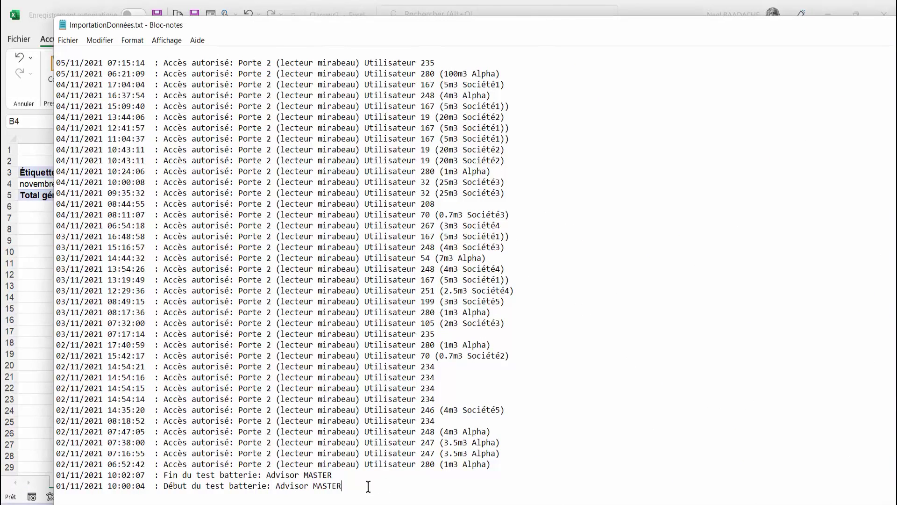
# Step: Append the copied lines to the end of ImportationDonnées.txt and save it, closing Notepad
pyautogui.press('Return')
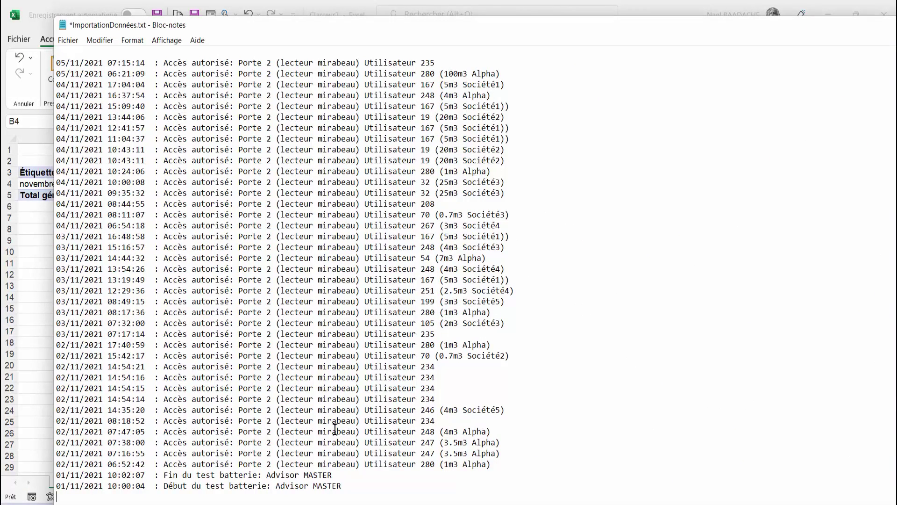
pyautogui.hotkey('ctrl', 'v')
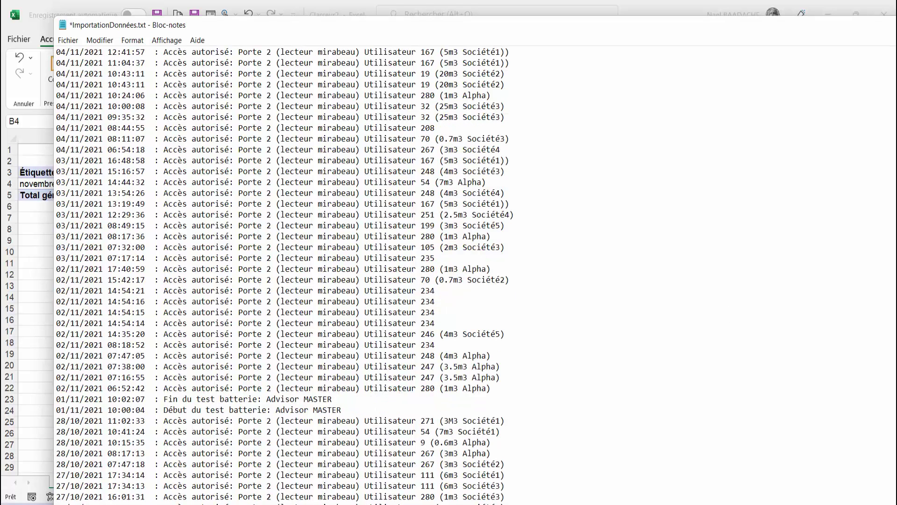
pyautogui.hotkey('alt', 'F4')
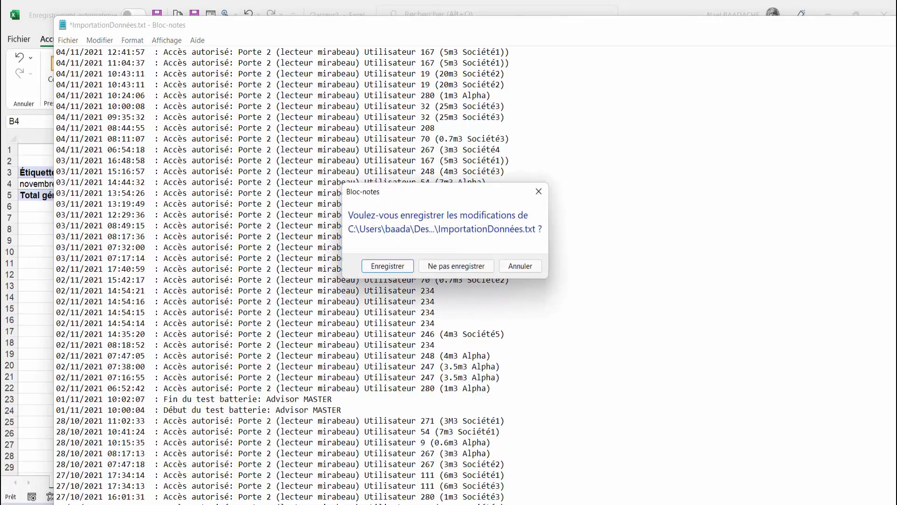
pyautogui.click(388, 266)
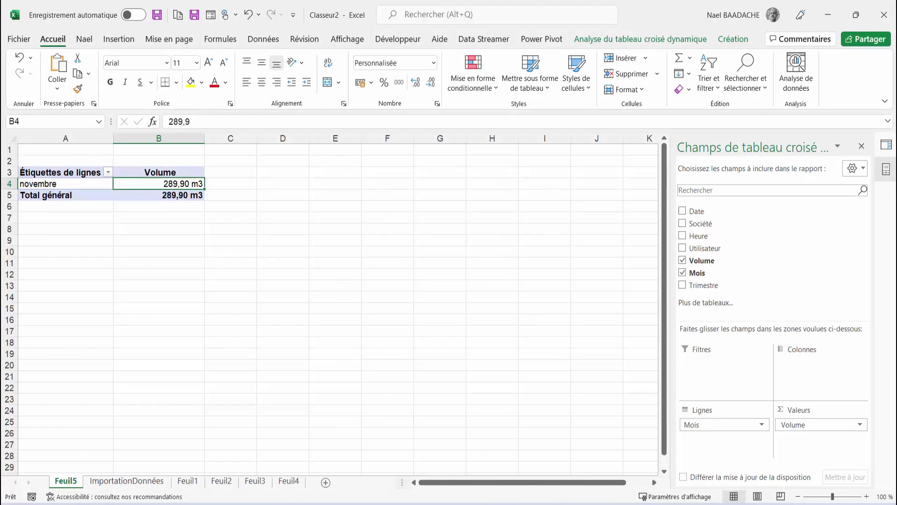
# Step: Refresh the imported data table on the ImportationDonnées sheet from the text file
pyautogui.click(154, 482)
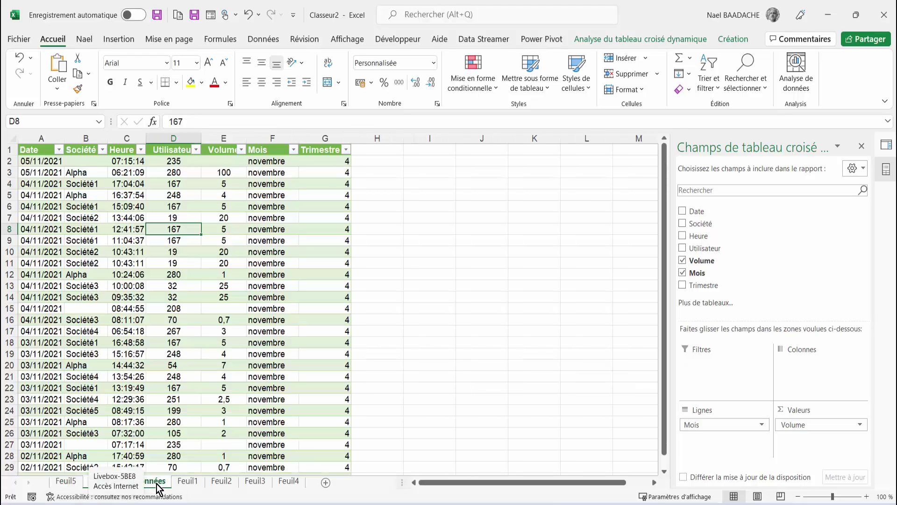
pyautogui.click(266, 40)
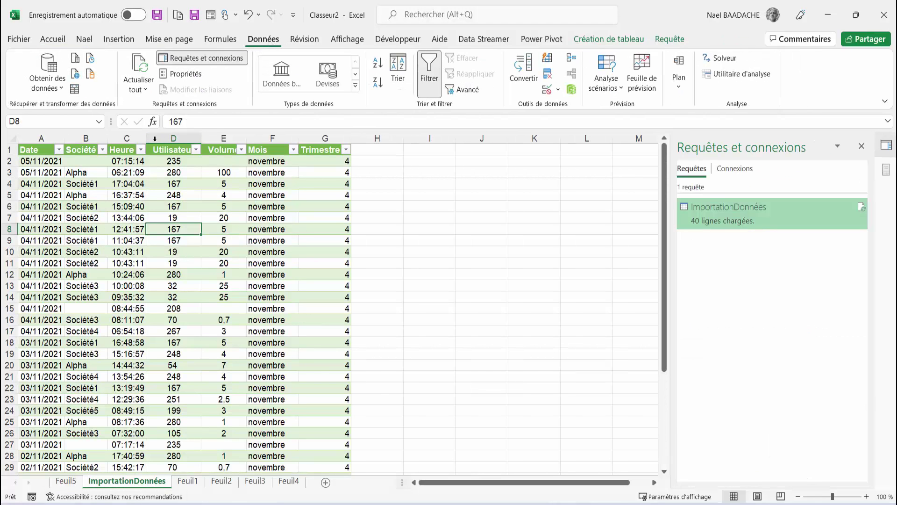
pyautogui.click(122, 204)
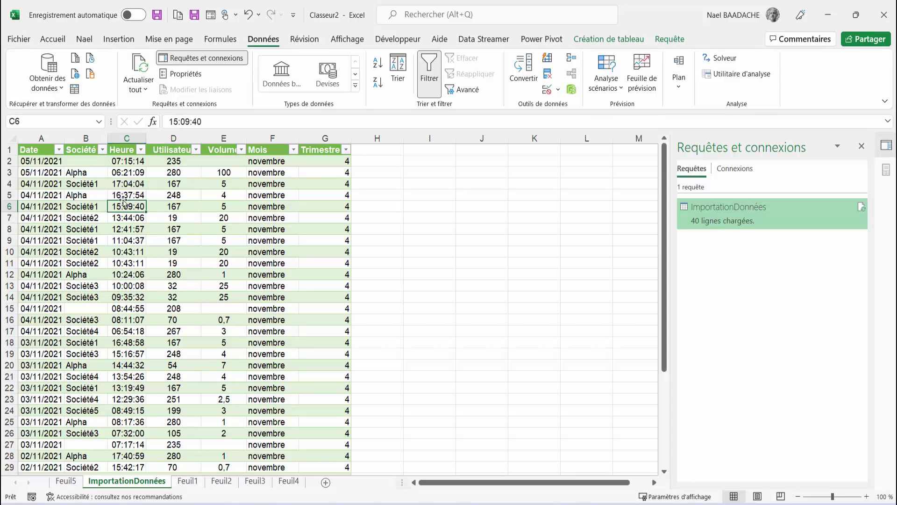
pyautogui.rightClick(134, 209)
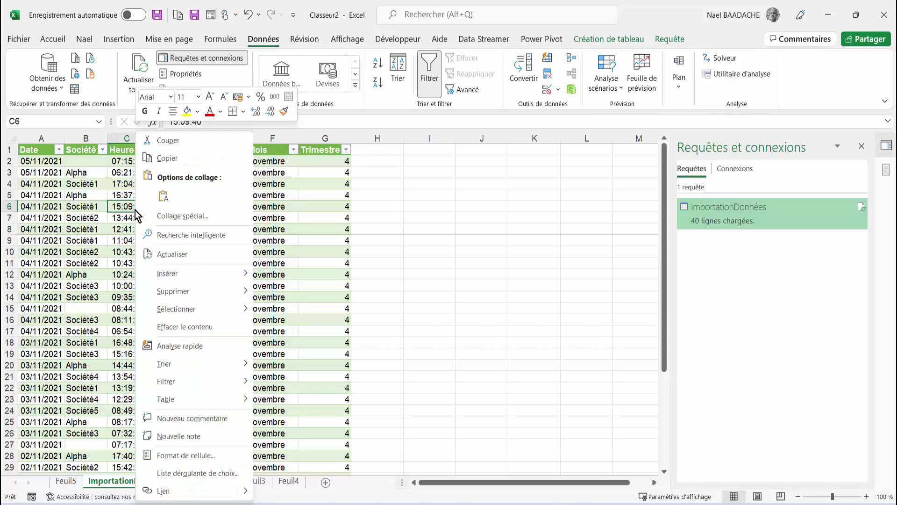
pyautogui.click(161, 254)
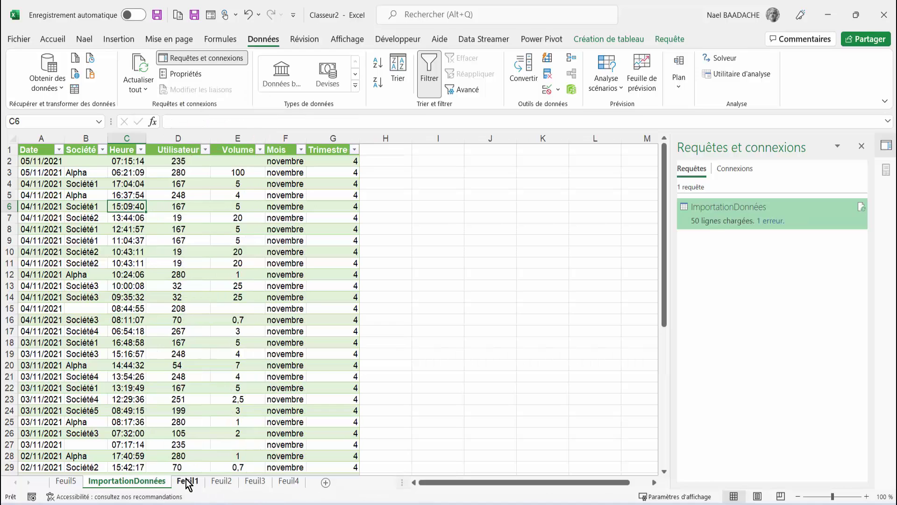
# Step: Refresh the Feuil5 pivot so it adds octobre at 20 046,60 m3, totalling 20 336,50 m3
pyautogui.click(68, 481)
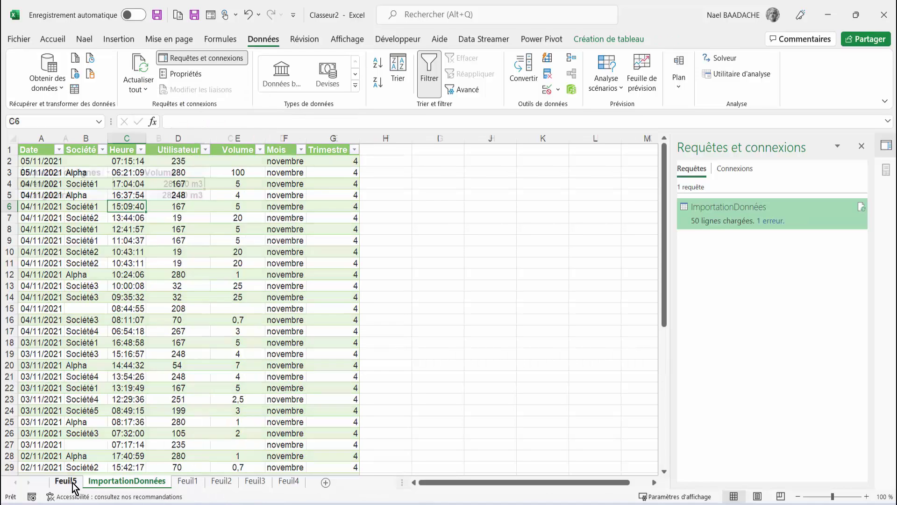
pyautogui.moveTo(159, 184)
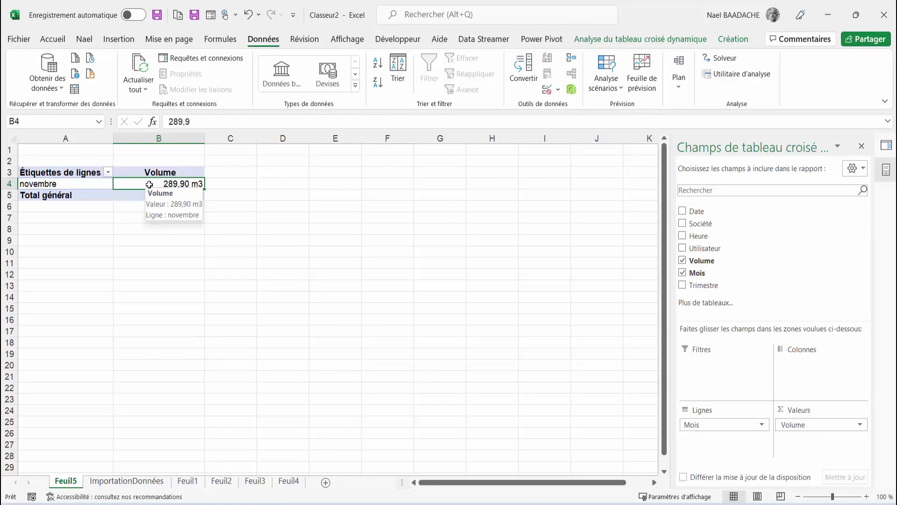
pyautogui.rightClick(149, 184)
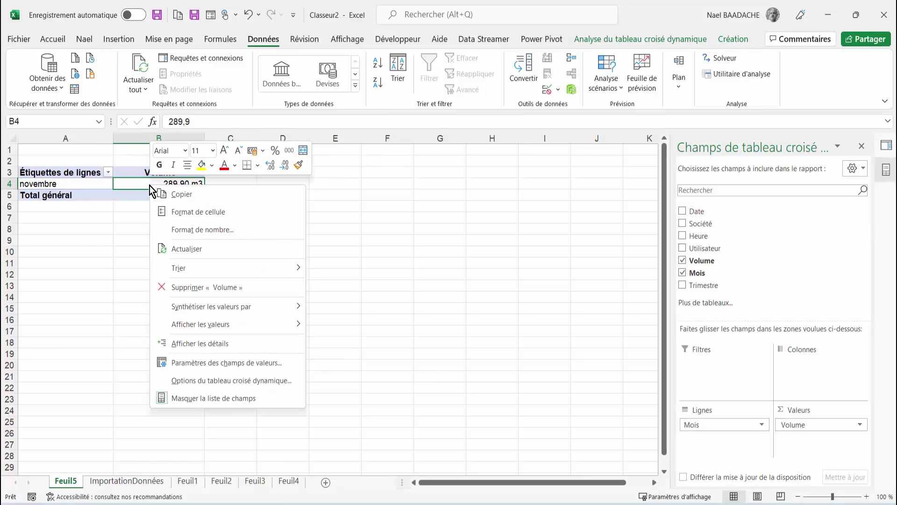
pyautogui.click(177, 248)
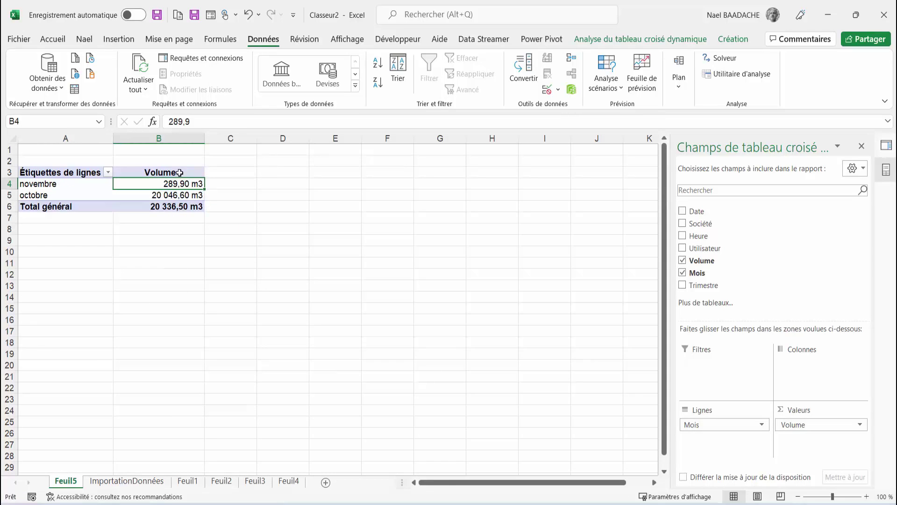
pyautogui.click(164, 195)
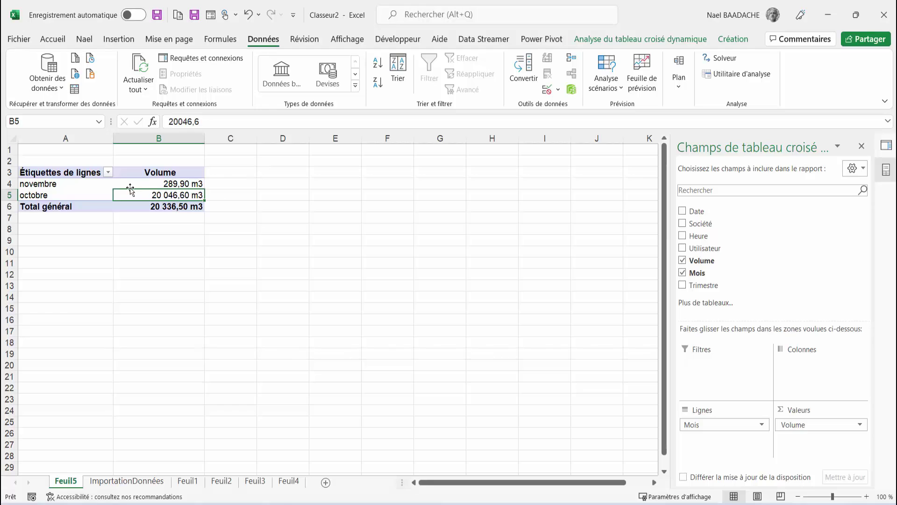
# Step: Insert a clustered column pivot chart beside the pivot table, sized about 8,75 × 14,49 cm
pyautogui.click(159, 184)
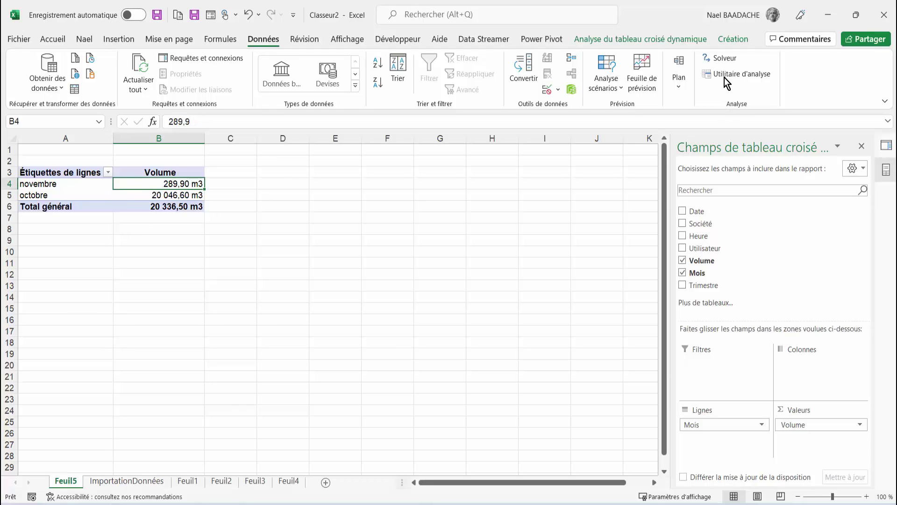
pyautogui.click(671, 40)
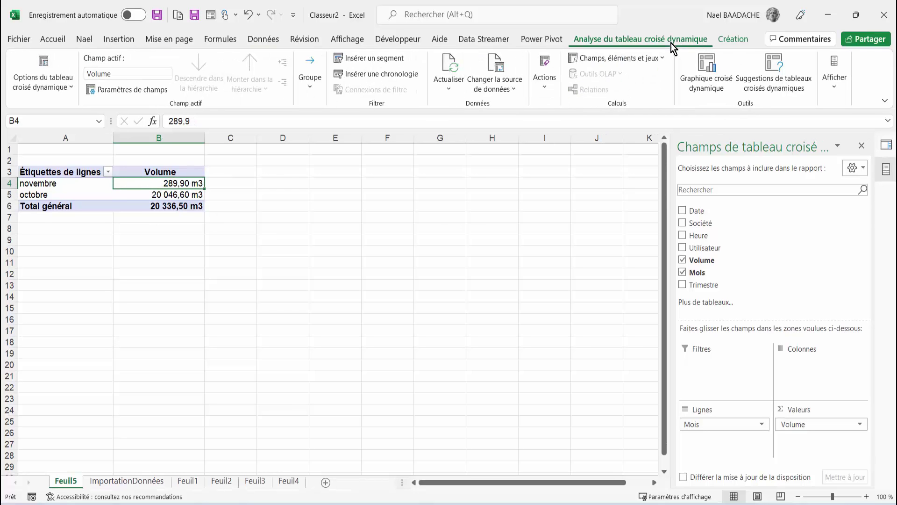
pyautogui.click(706, 68)
pyautogui.moveTo(451, 231)
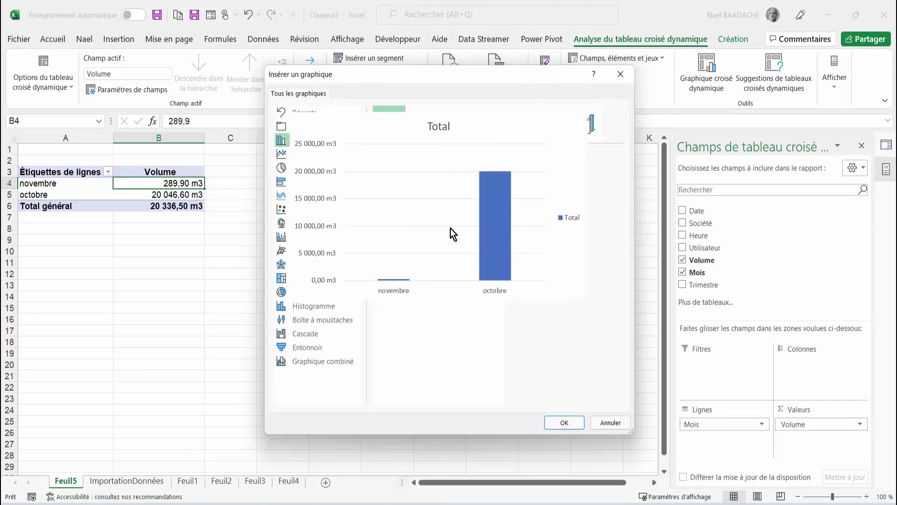
pyautogui.click(564, 423)
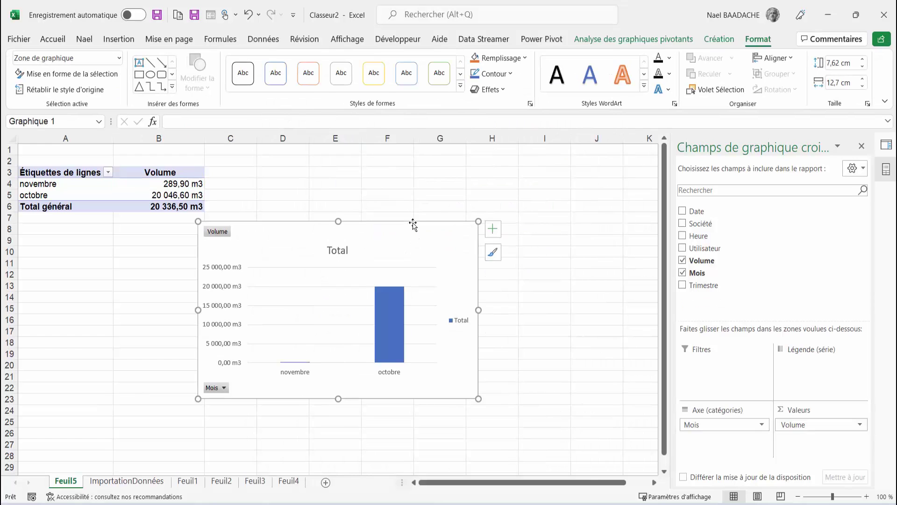
pyautogui.moveTo(413, 224); pyautogui.dragTo(473, 179)
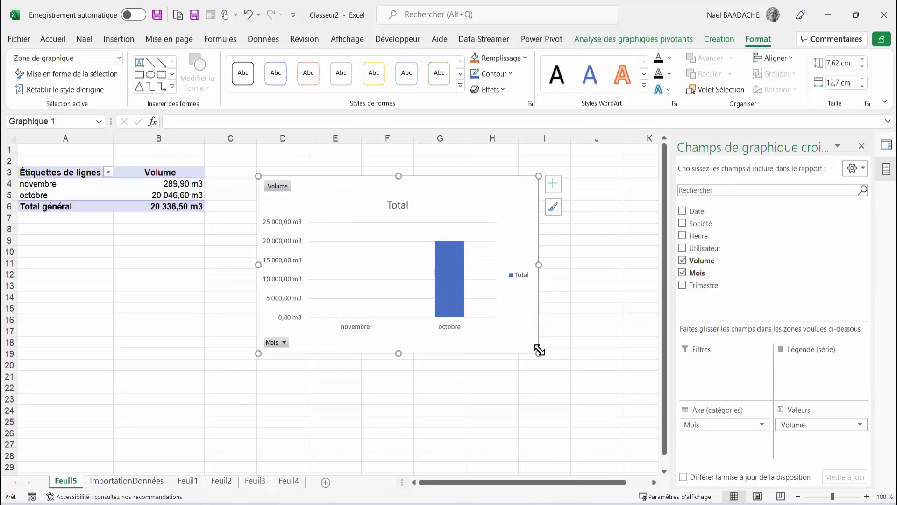
pyautogui.moveTo(539, 353); pyautogui.dragTo(578, 380)
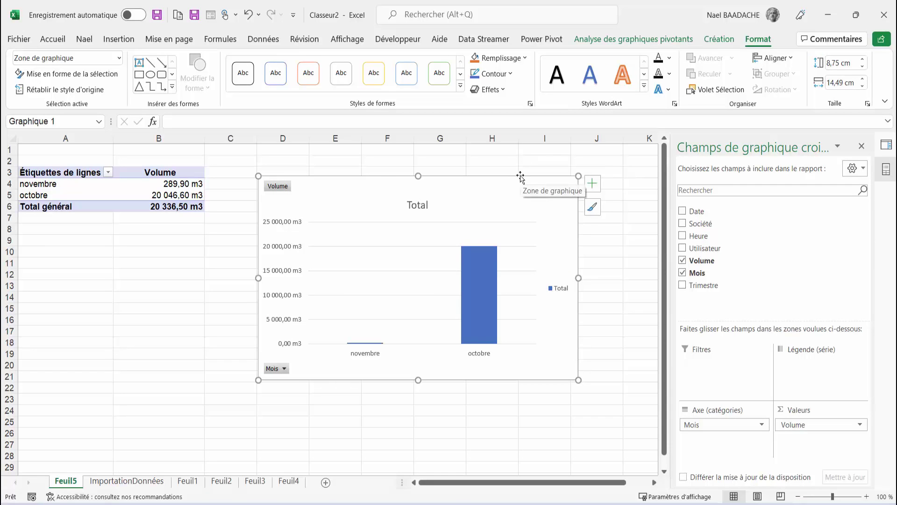
# Step: Apply chart style 5: grey gradient background with data labels 289,90 m3 and 20 046,60 m3
pyautogui.click(634, 41)
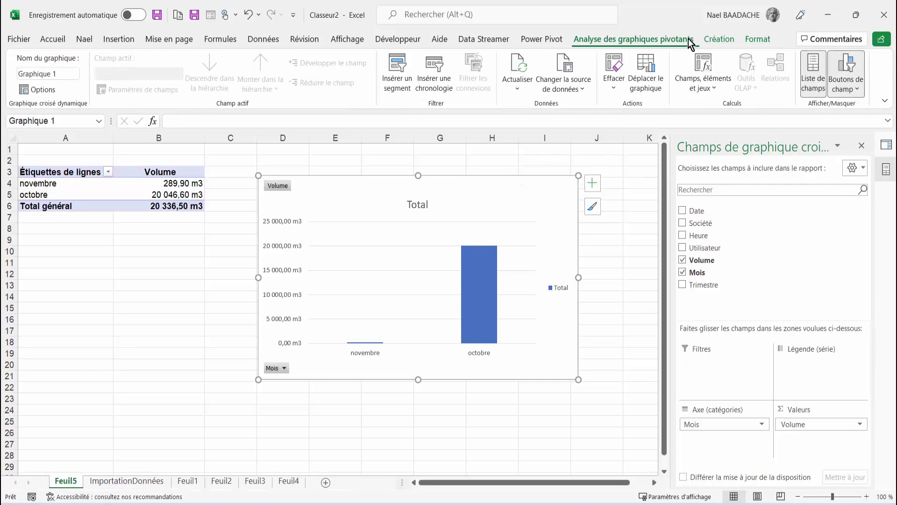
pyautogui.click(718, 39)
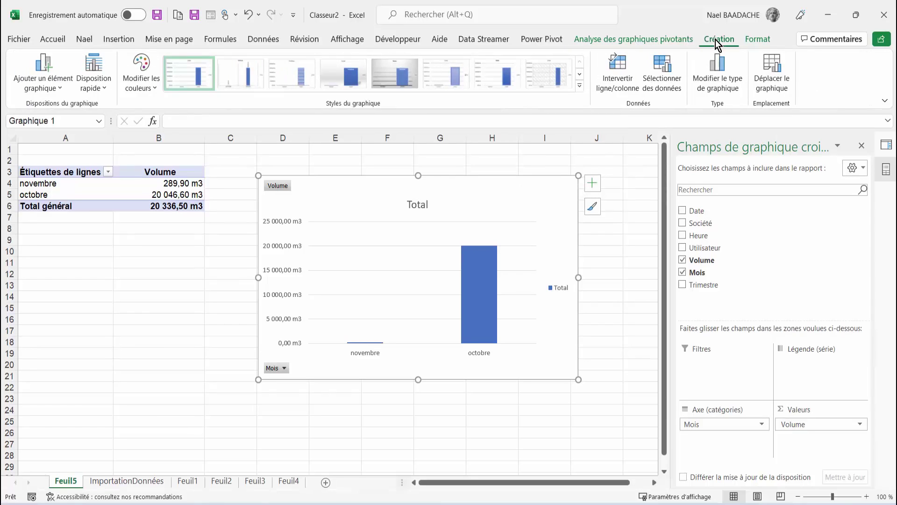
pyautogui.click(394, 79)
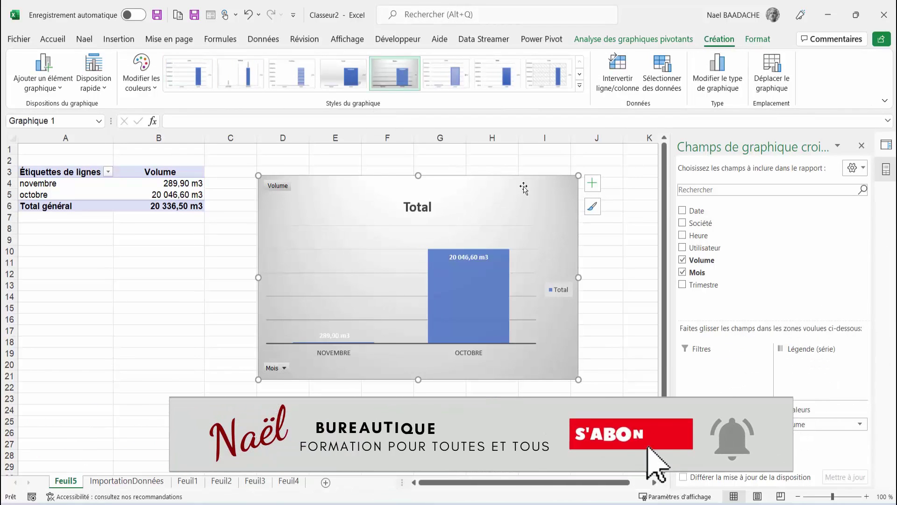